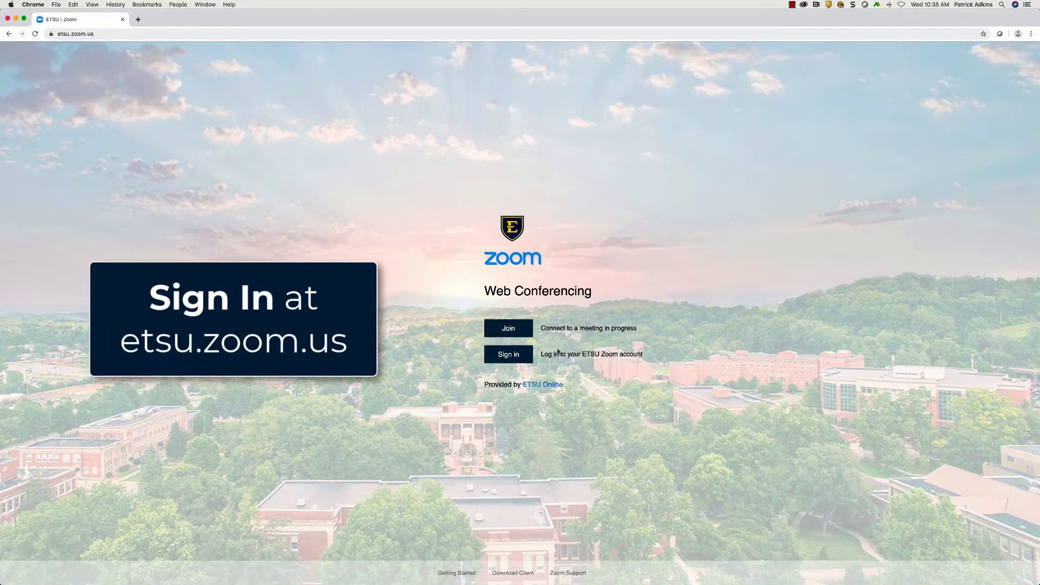
Sign in at etsu.zoom.us with the ETSU account and its password.
left_click(518, 357)
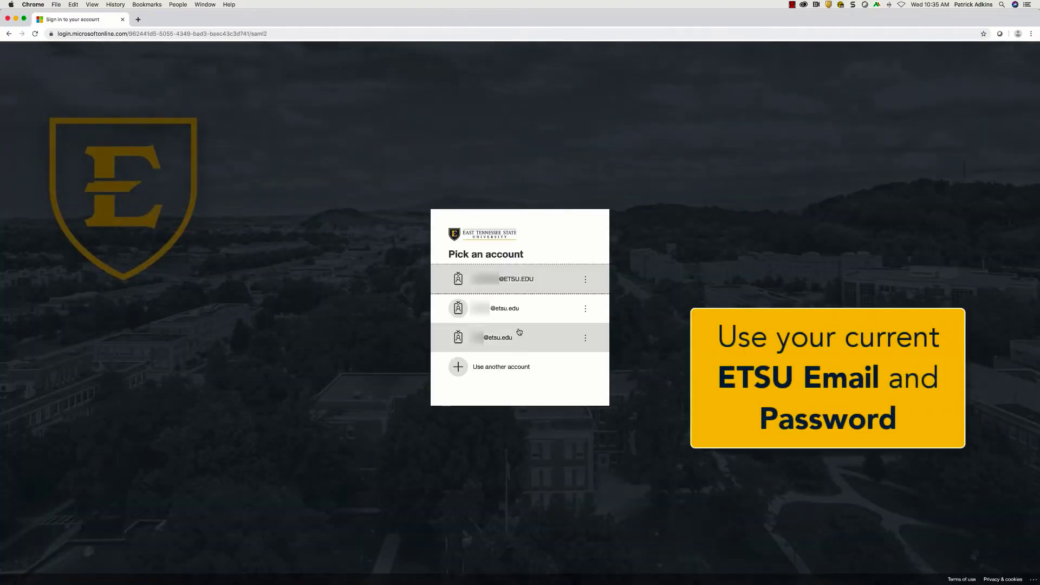
left_click(529, 280)
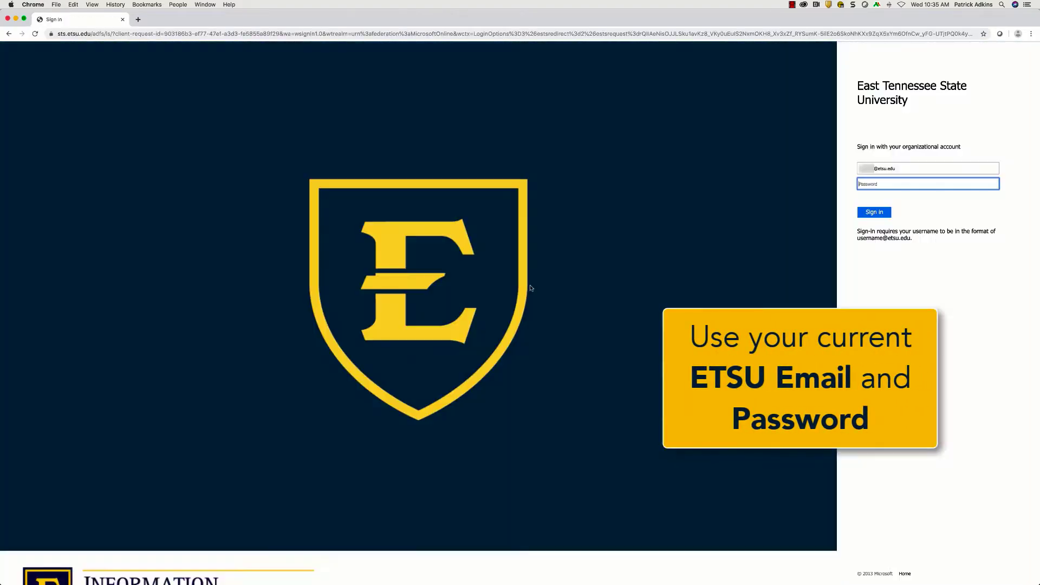
type("••")
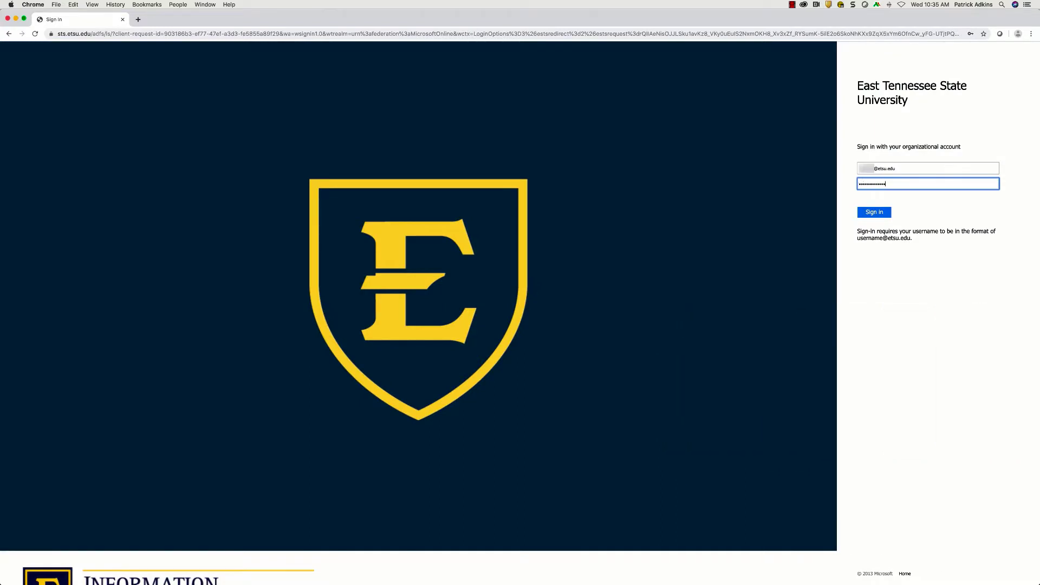
key("Return")
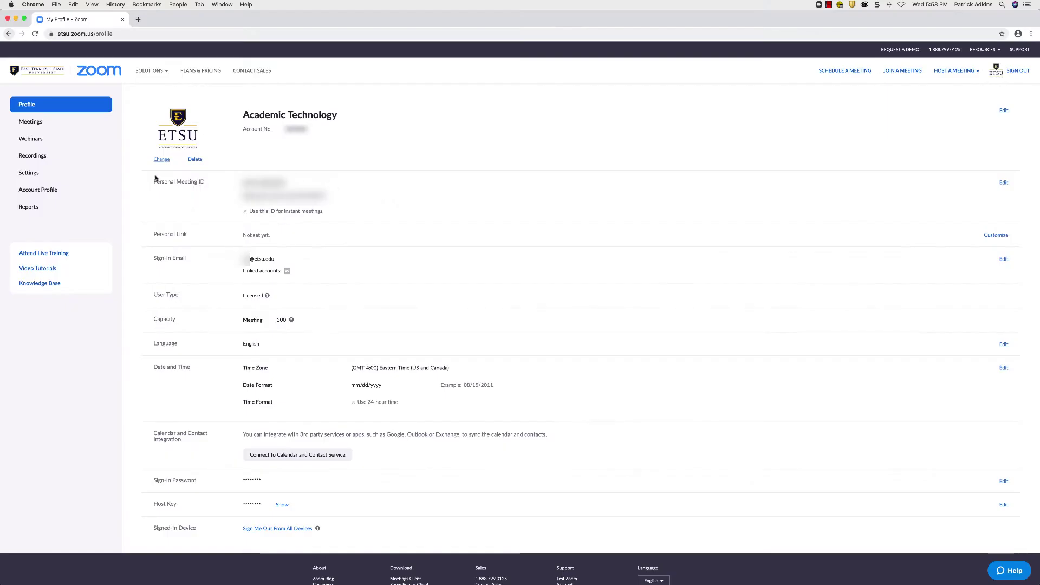
left_click(161, 160)
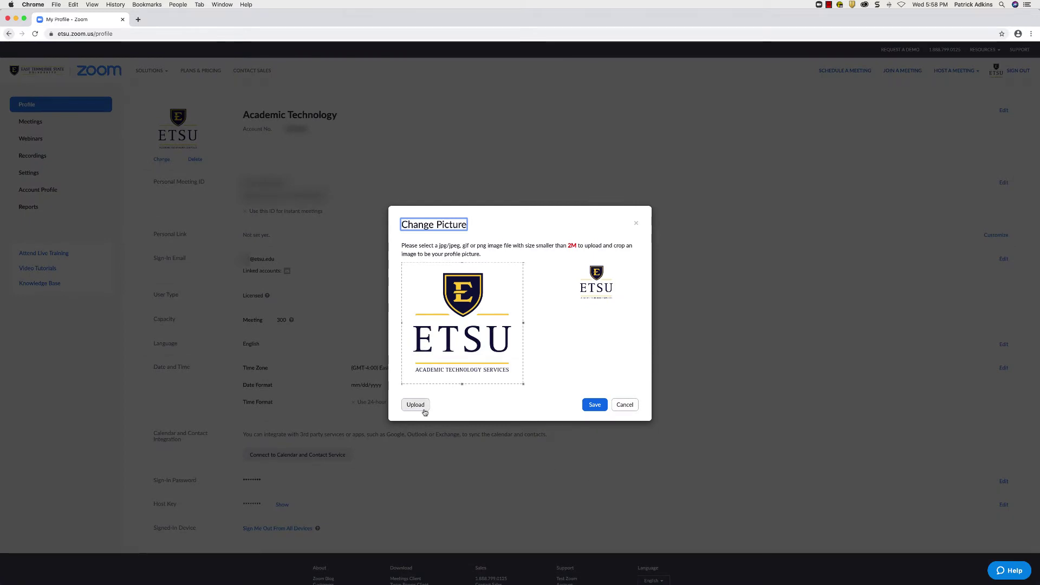
left_click(417, 407)
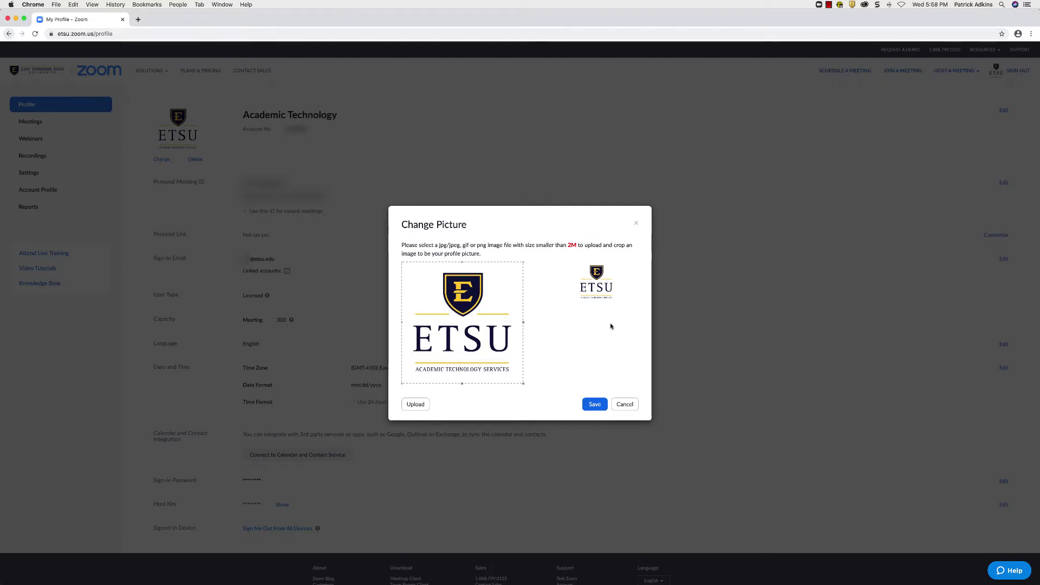
left_click(624, 404)
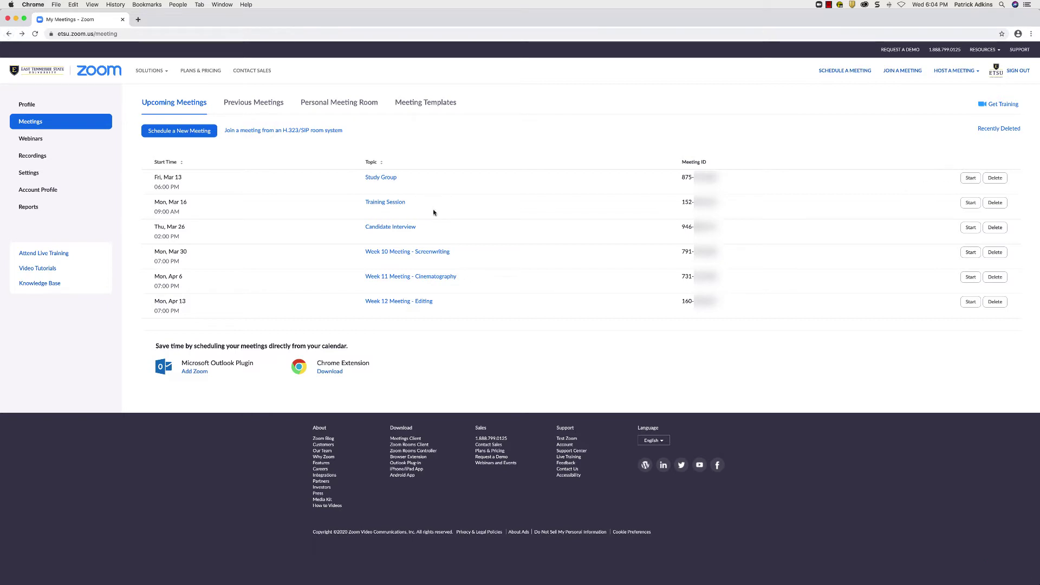
Turn off Enable join before host for the Training Session meeting and save it.
left_click(402, 205)
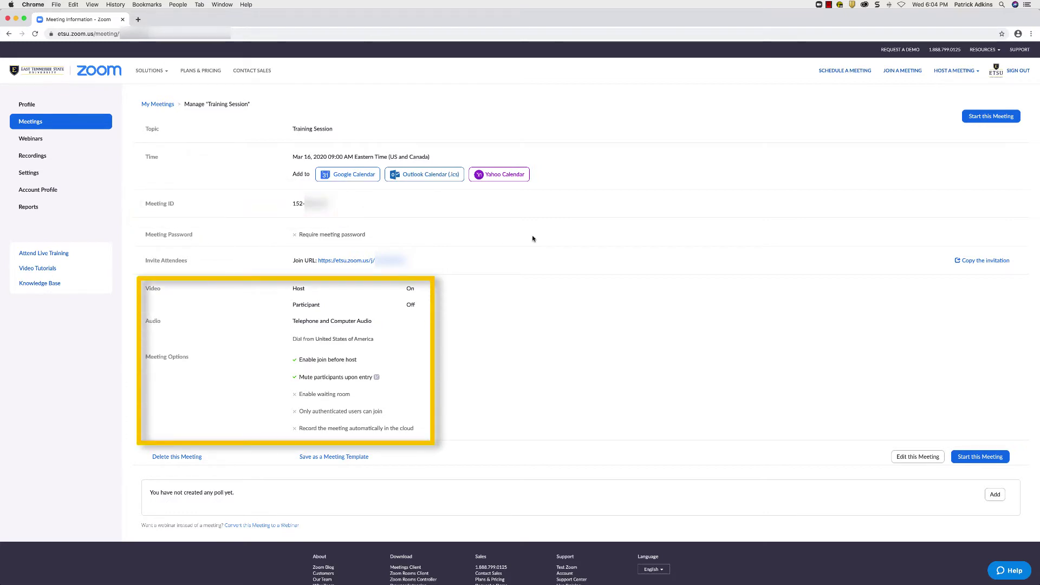
left_click(893, 456)
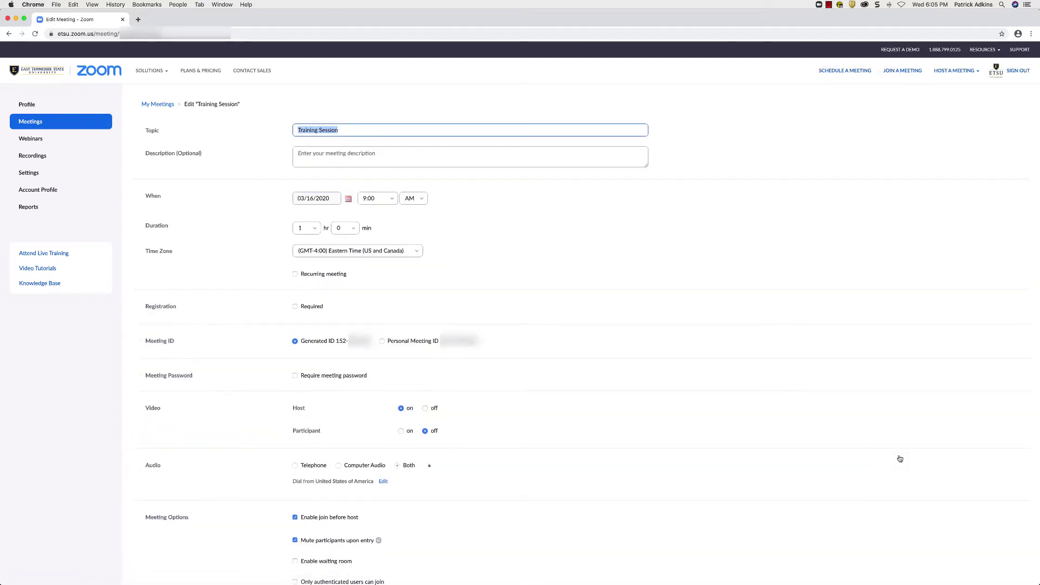
scroll(805, 431, "down", 2)
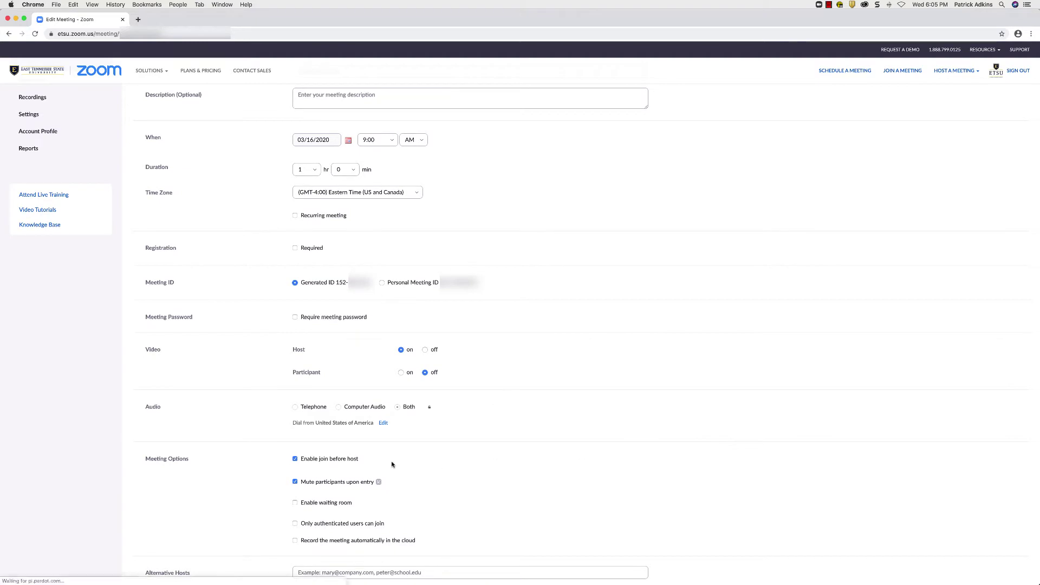
left_click(314, 460)
scroll(257, 467, "down", 2)
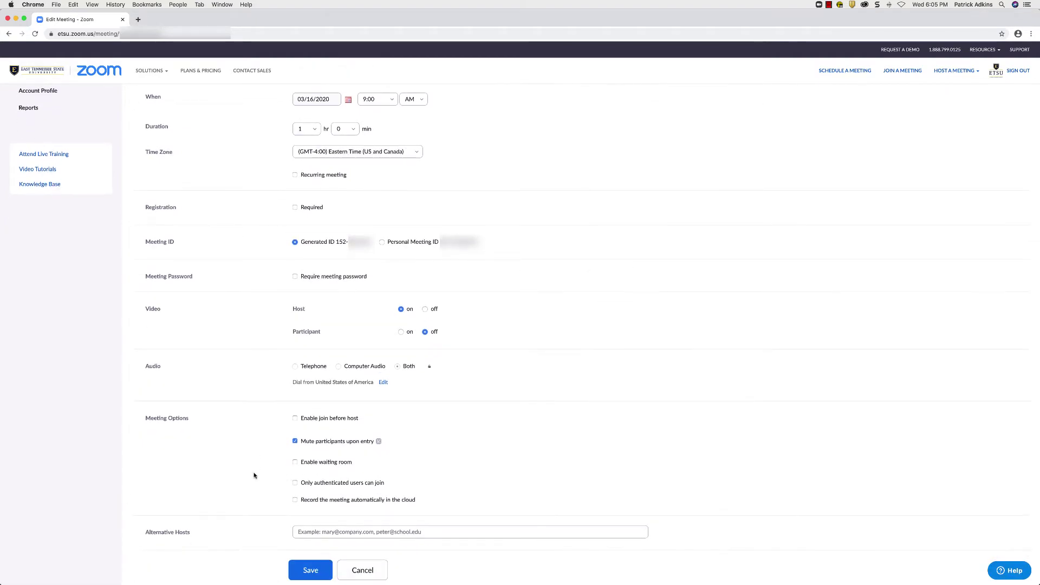
left_click(311, 570)
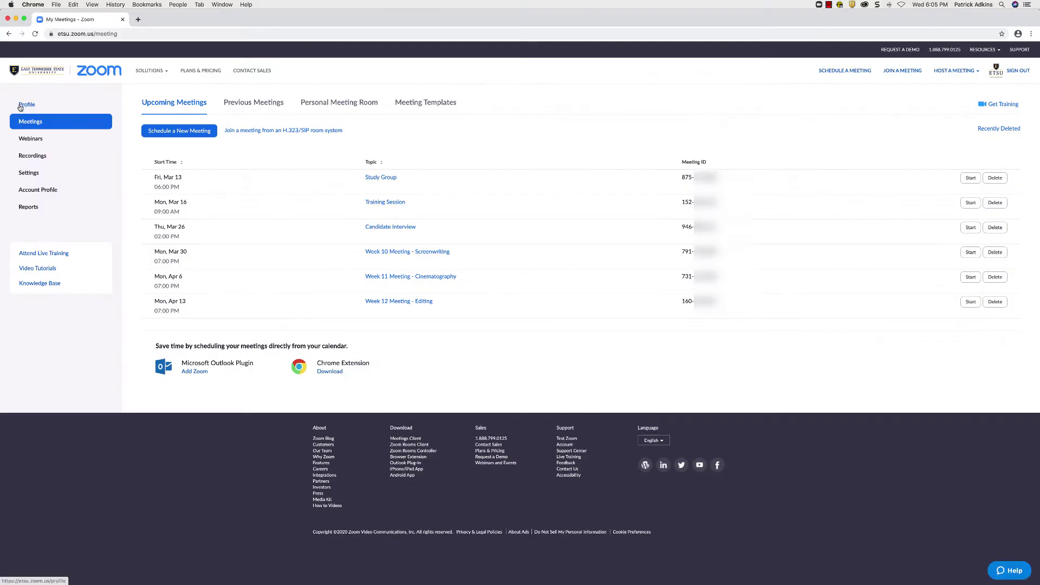
Show the Recordings page, opening and closing the From date picker without choosing a date.
left_click(64, 158)
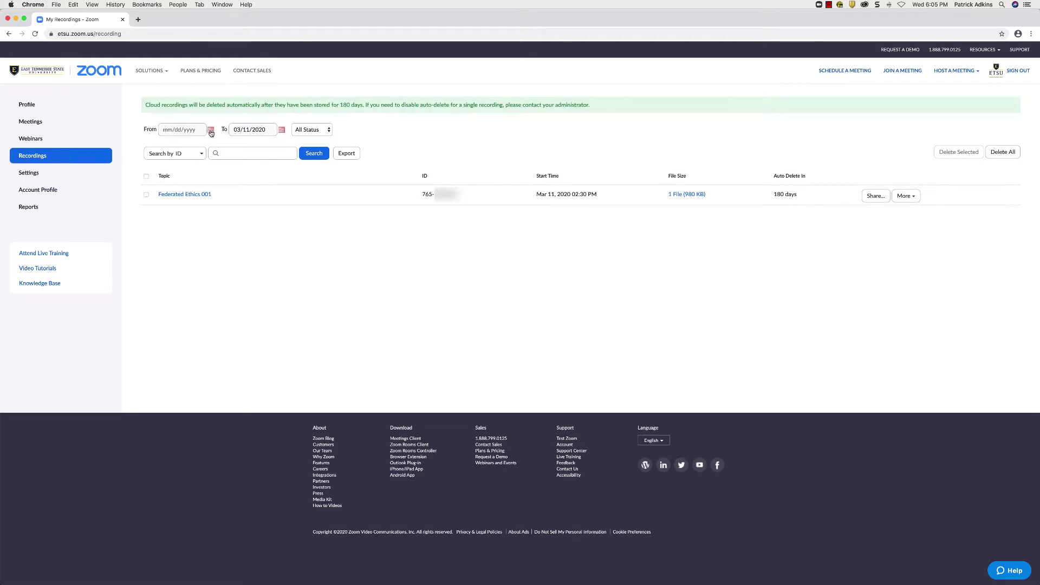
left_click(211, 131)
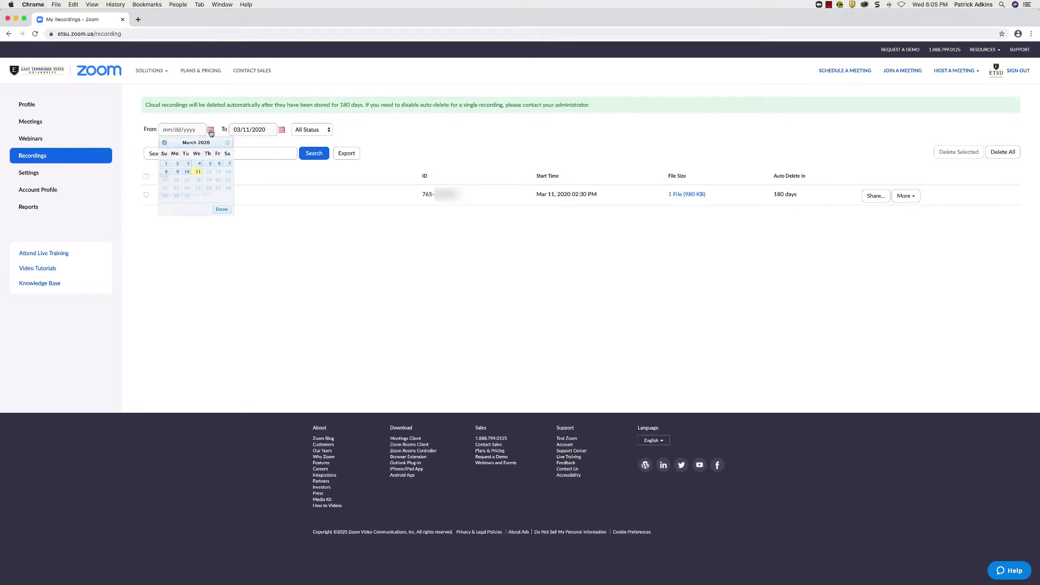
left_click(247, 145)
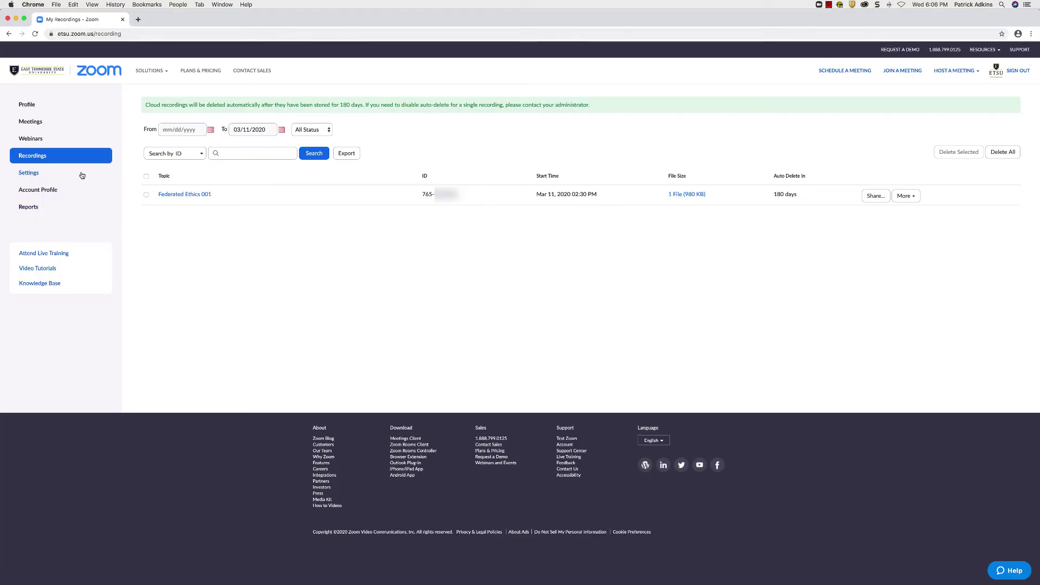
Browse the Meeting tab settings, scrolling down and back up.
left_click(82, 174)
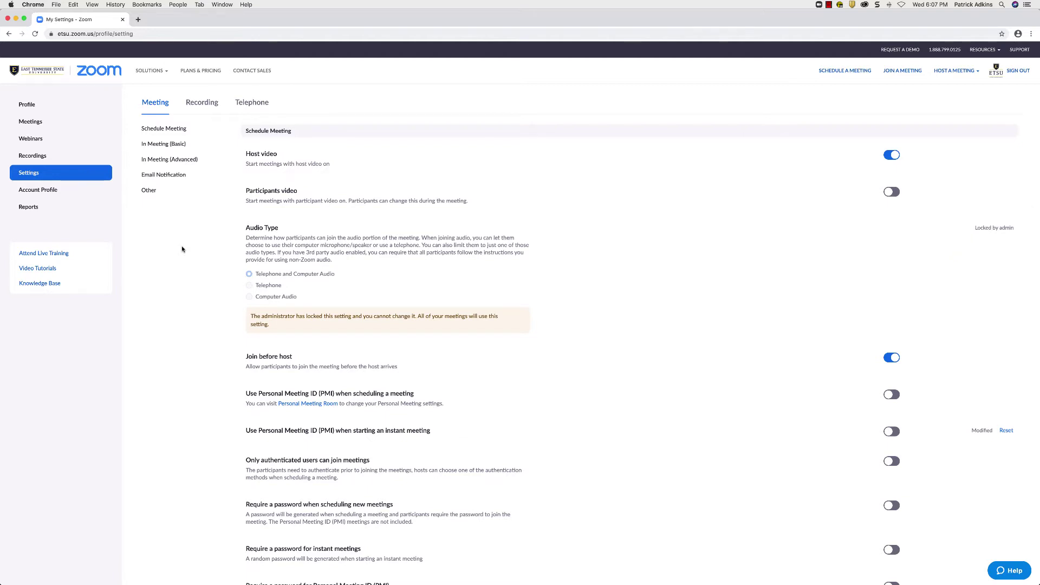
scroll(226, 222, "down", 20)
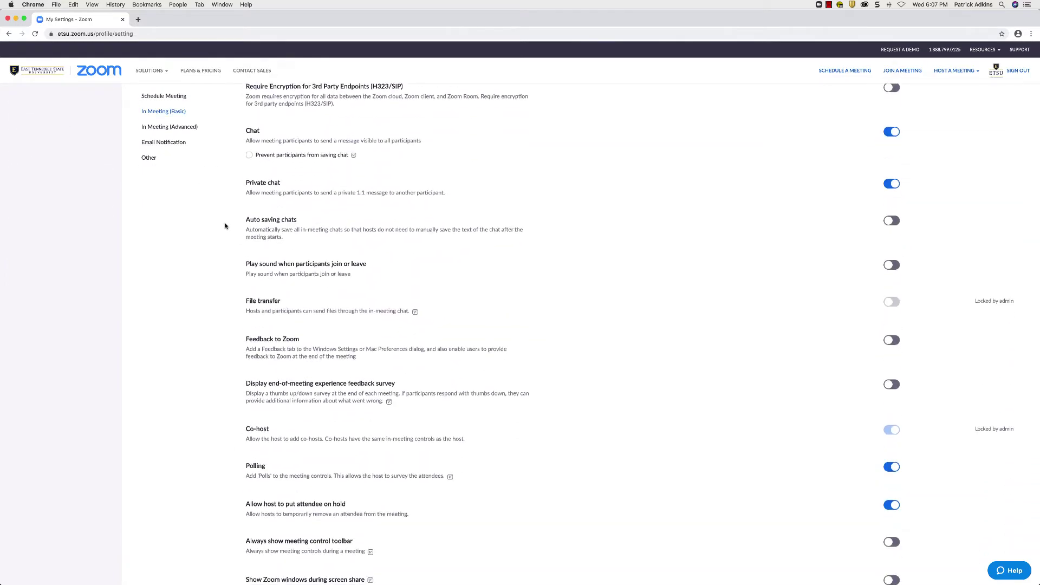
scroll(226, 226, "down", 20)
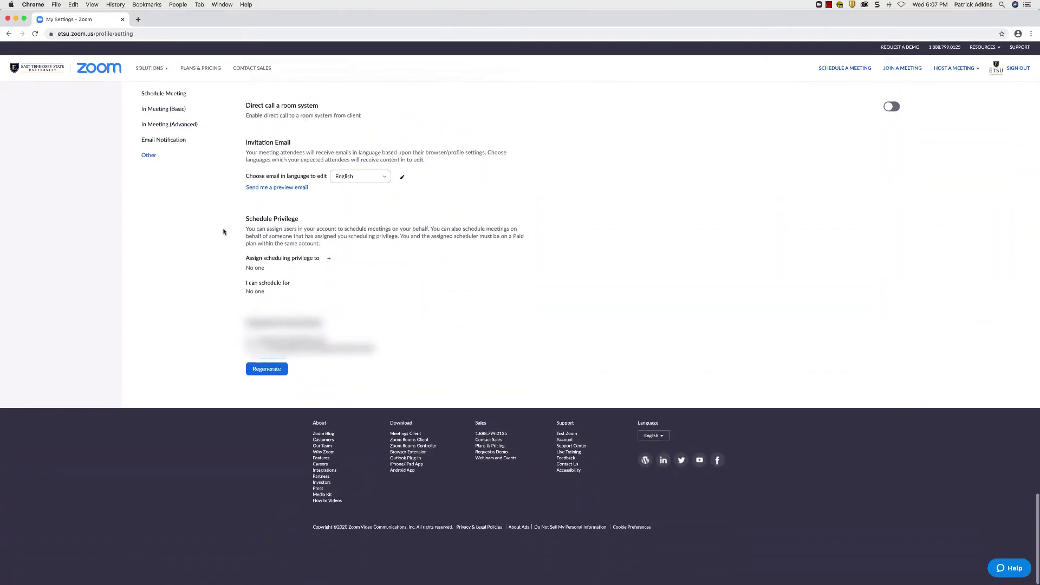
scroll(224, 232, "up", 20)
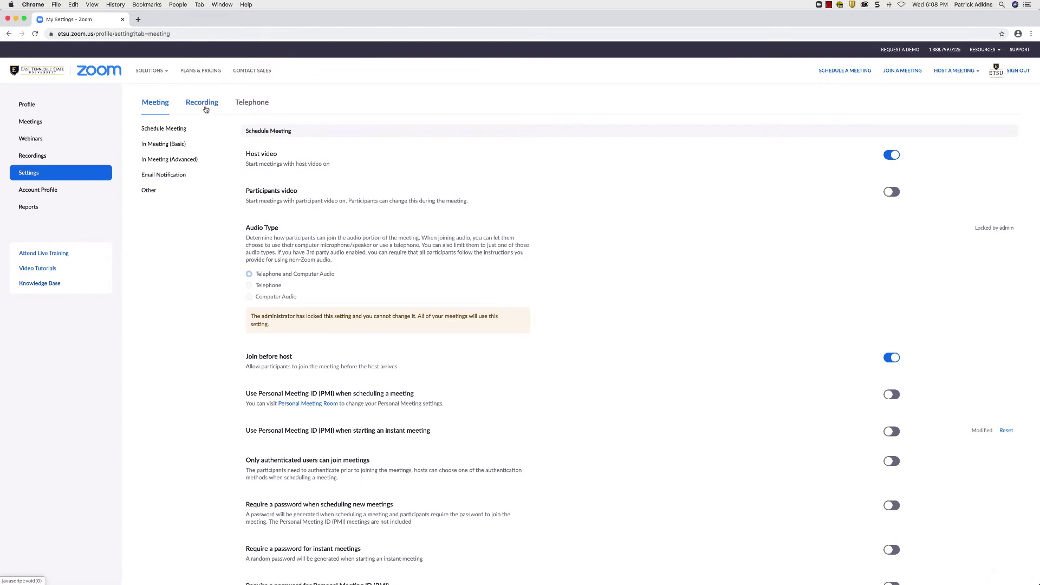
Switch the Settings page to the Recording tab.
left_click(206, 110)
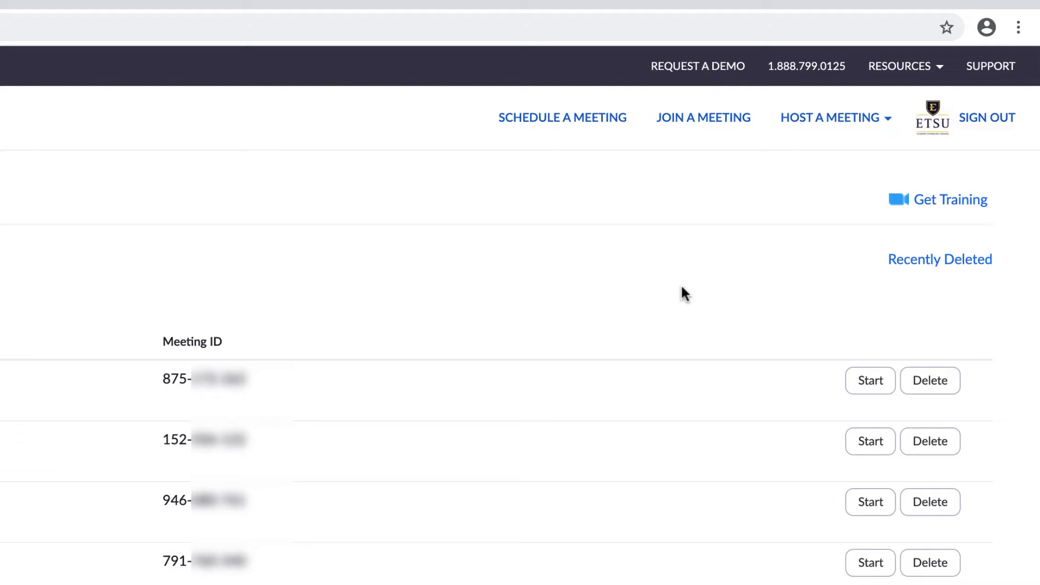
Try joining meeting ID 123 456 789, then show the HOST A MEETING choices.
left_click(713, 125)
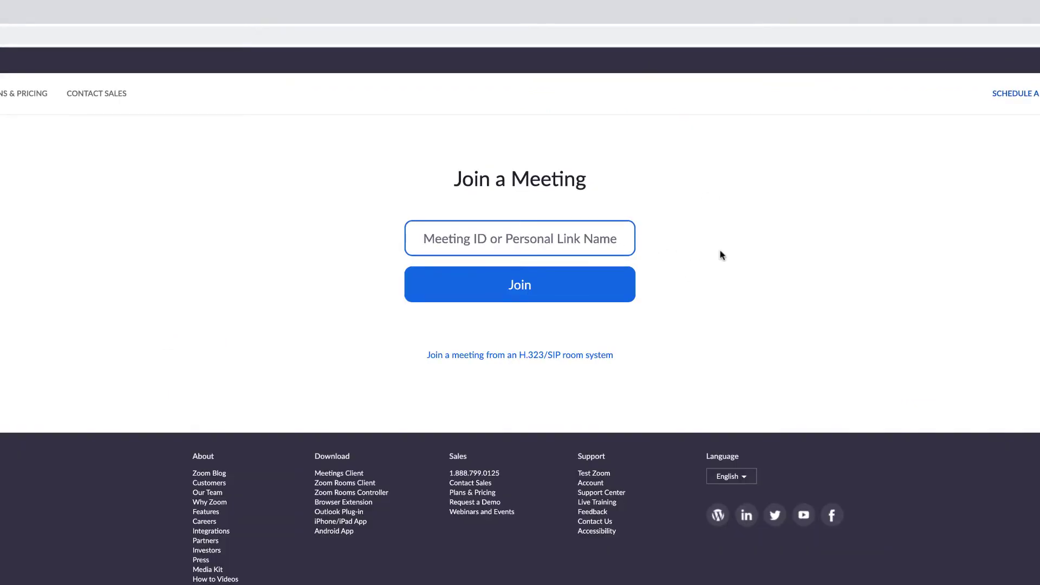
type("123 456 789")
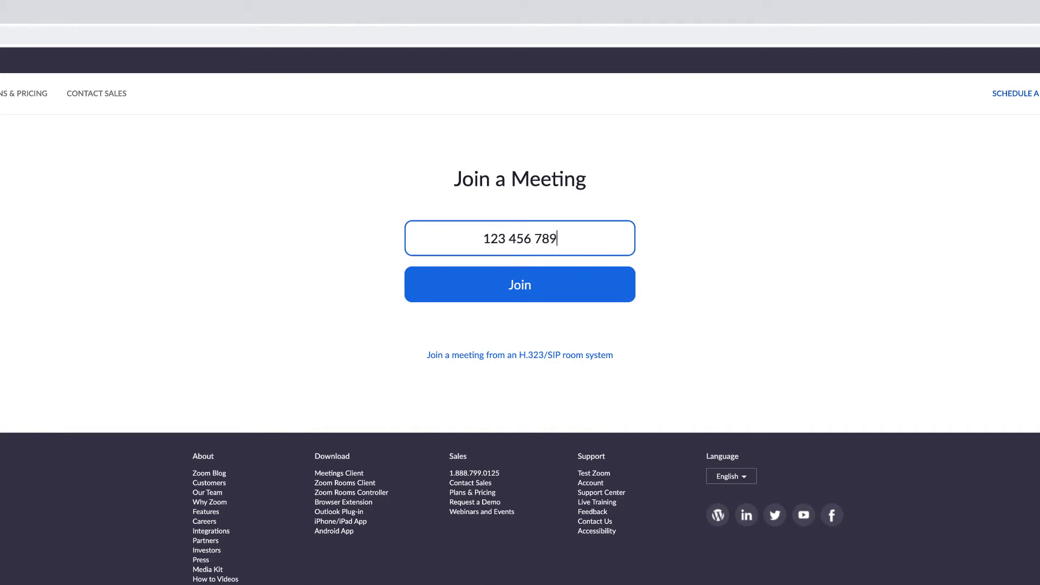
left_click(529, 295)
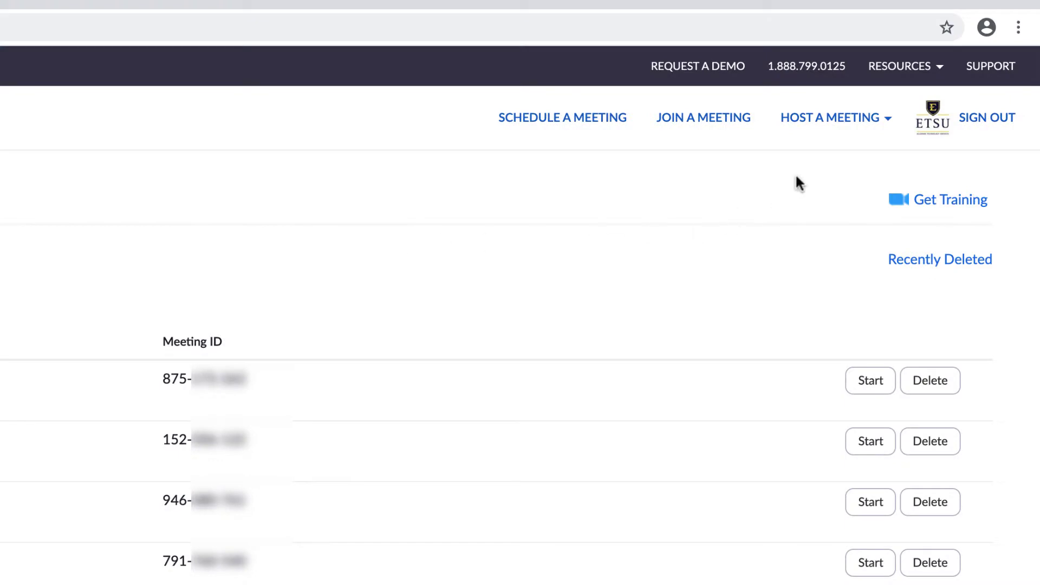
left_click(855, 123)
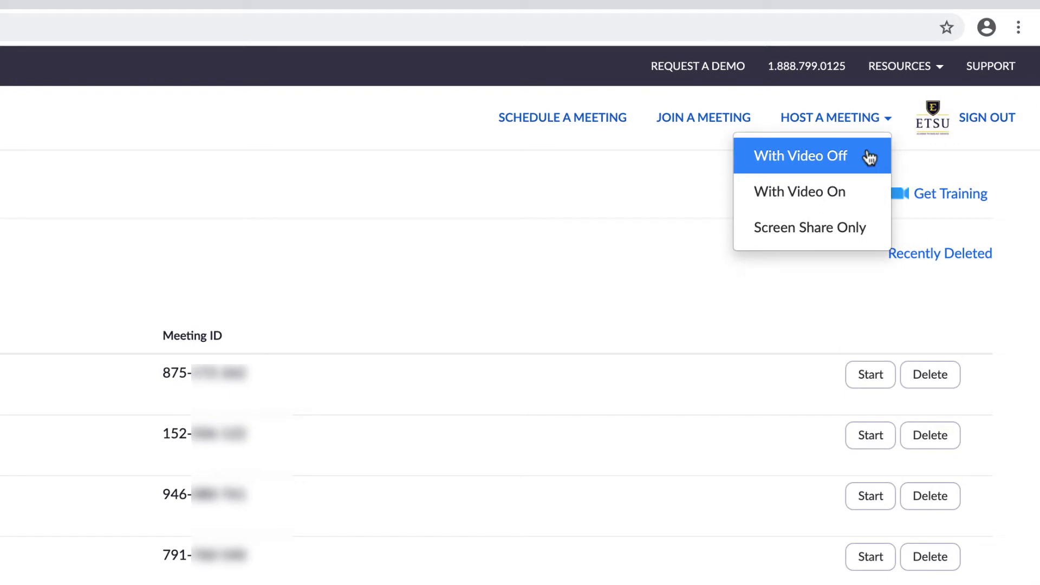
Host a new meeting With Video Off.
left_click(870, 157)
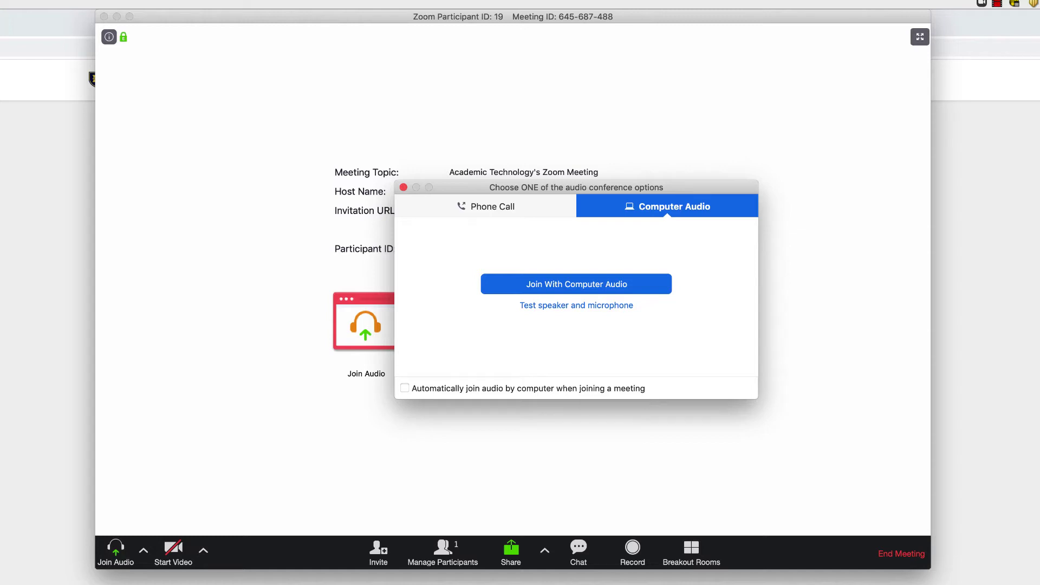
View the Phone Call dial-in numbers, then return to the Computer Audio option.
left_click(540, 208)
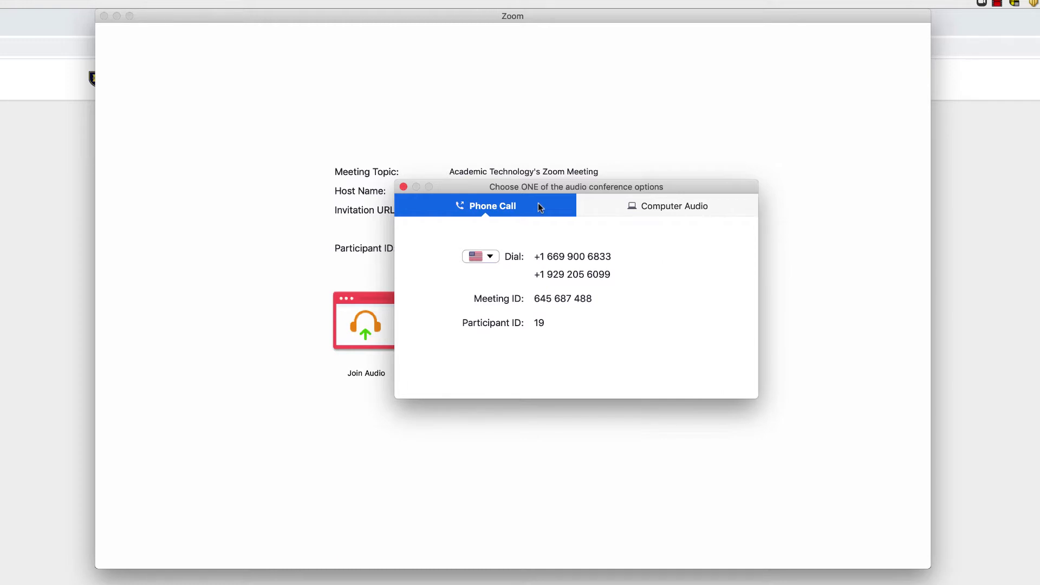
left_click(678, 205)
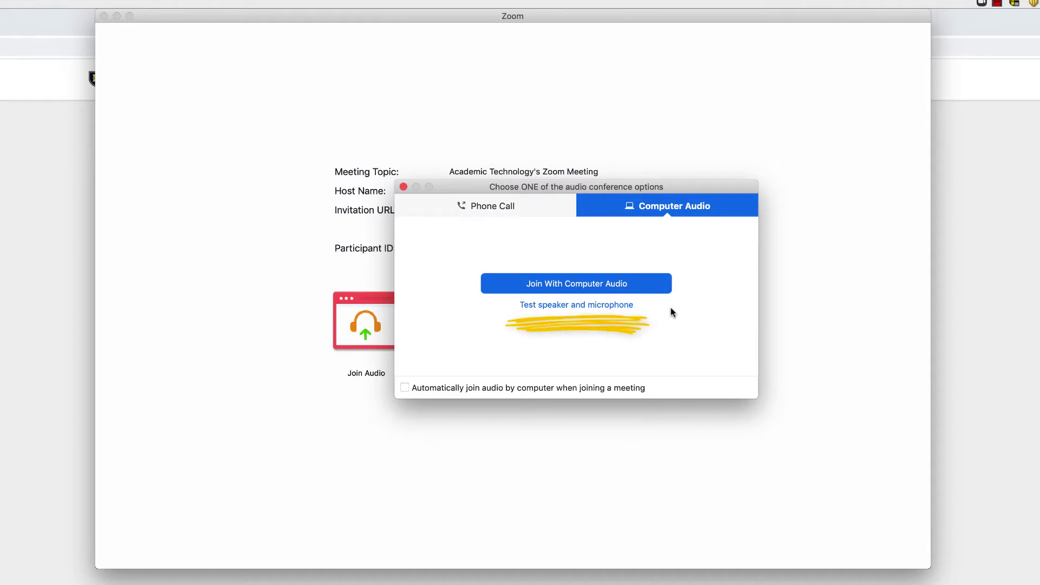
Run the speaker and microphone test, switching the microphone to RODE NT-USB.
left_click(619, 305)
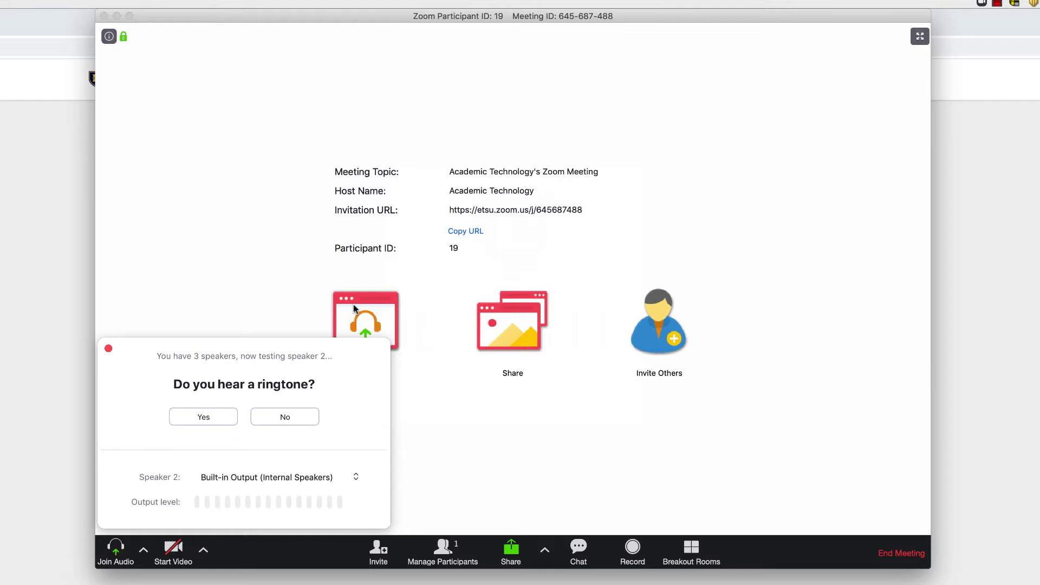
left_click(222, 424)
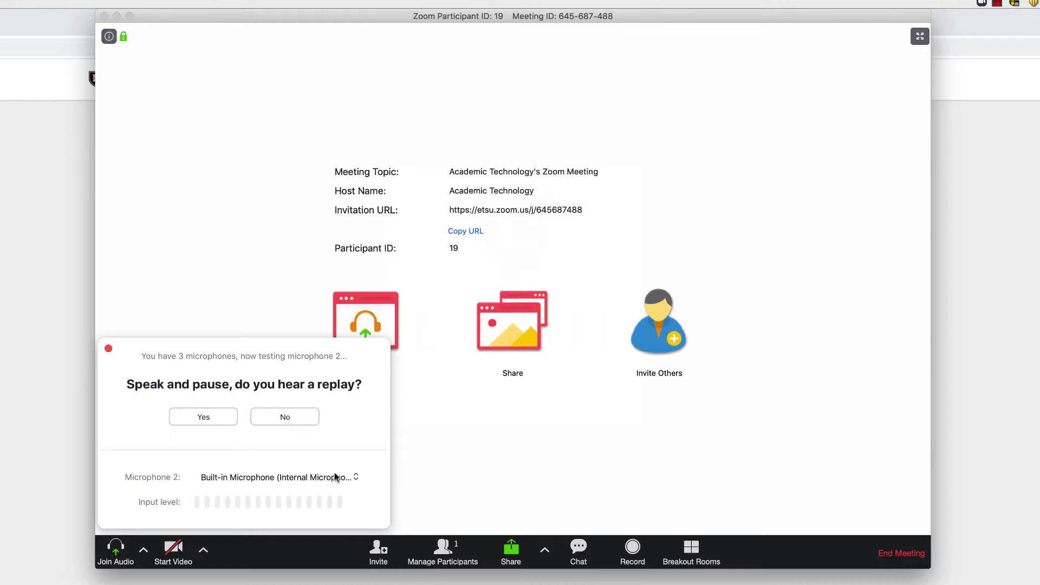
left_click(351, 476)
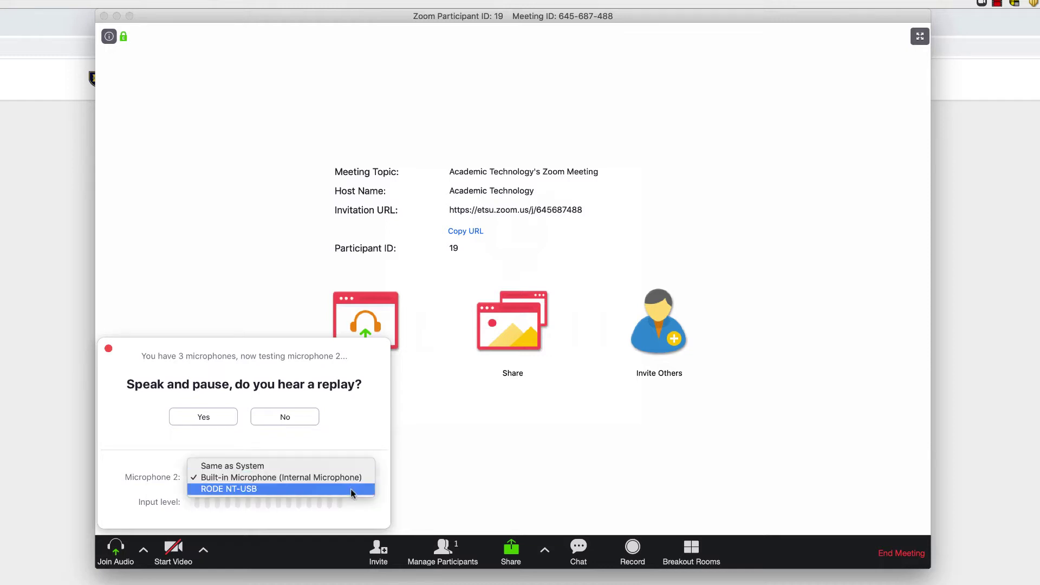
left_click(350, 489)
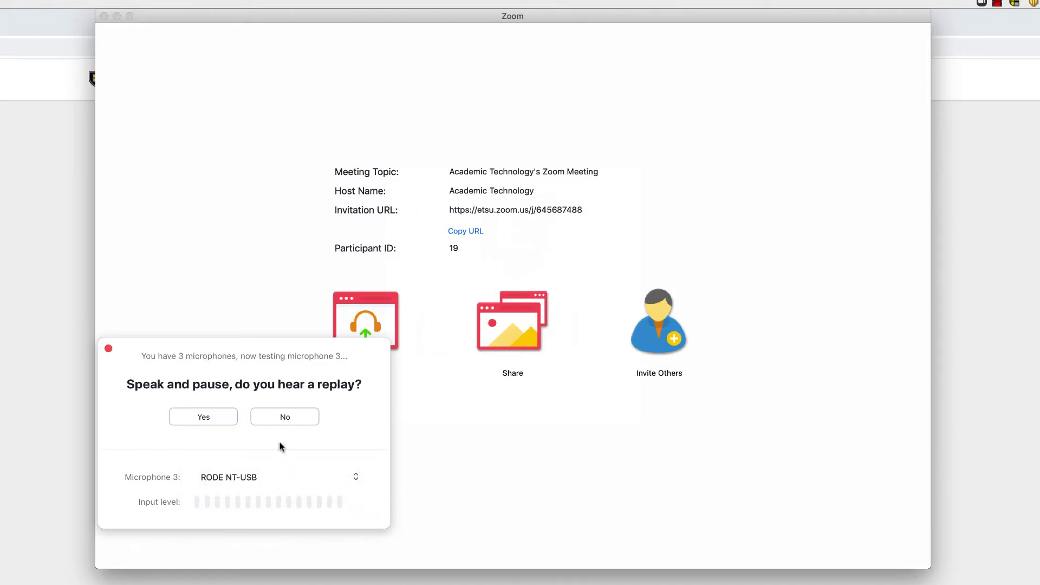
left_click(226, 422)
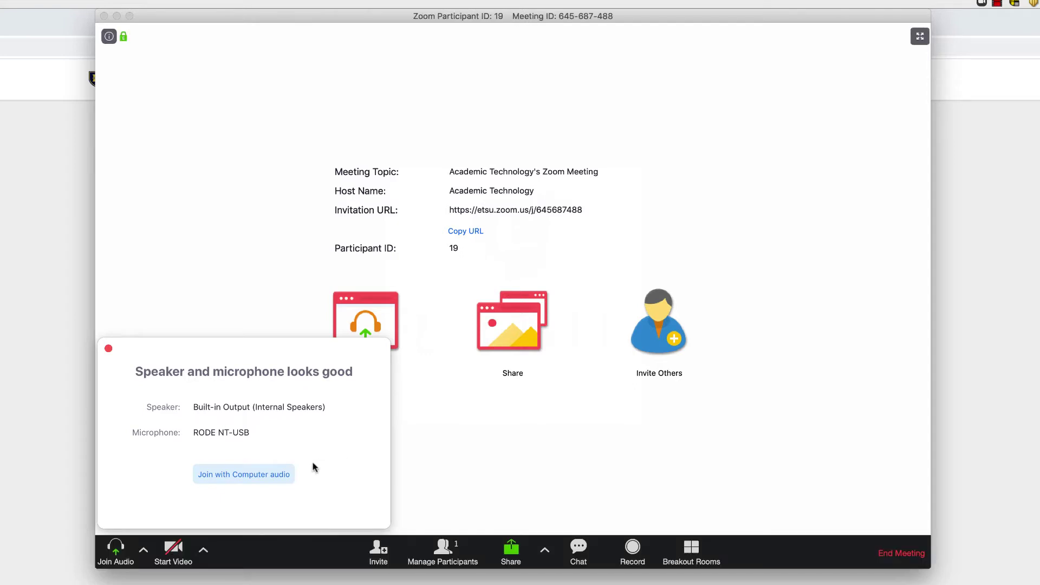
left_click(279, 475)
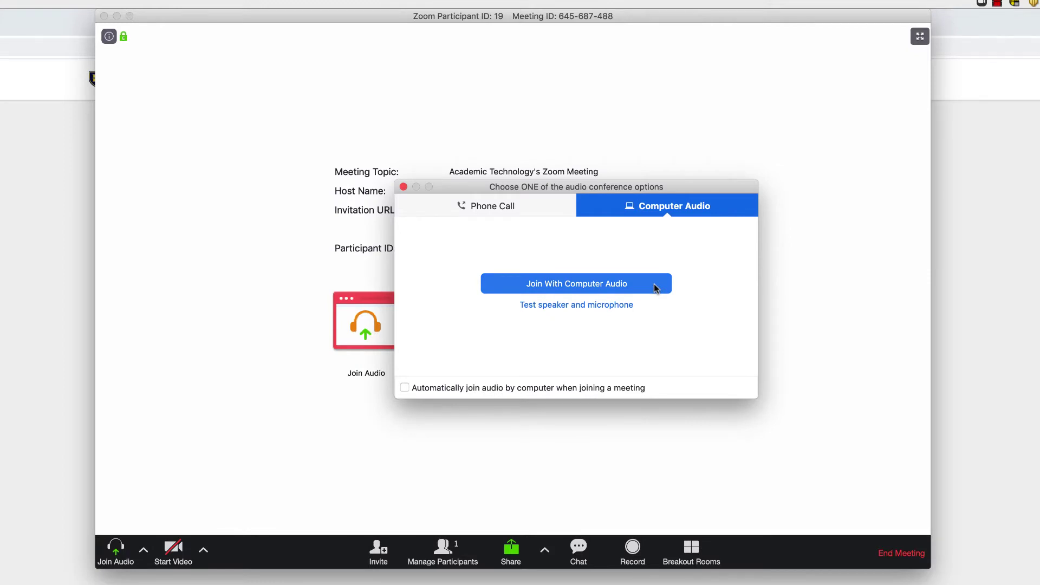
Join with computer audio, then mute and unmute the microphone.
left_click(654, 288)
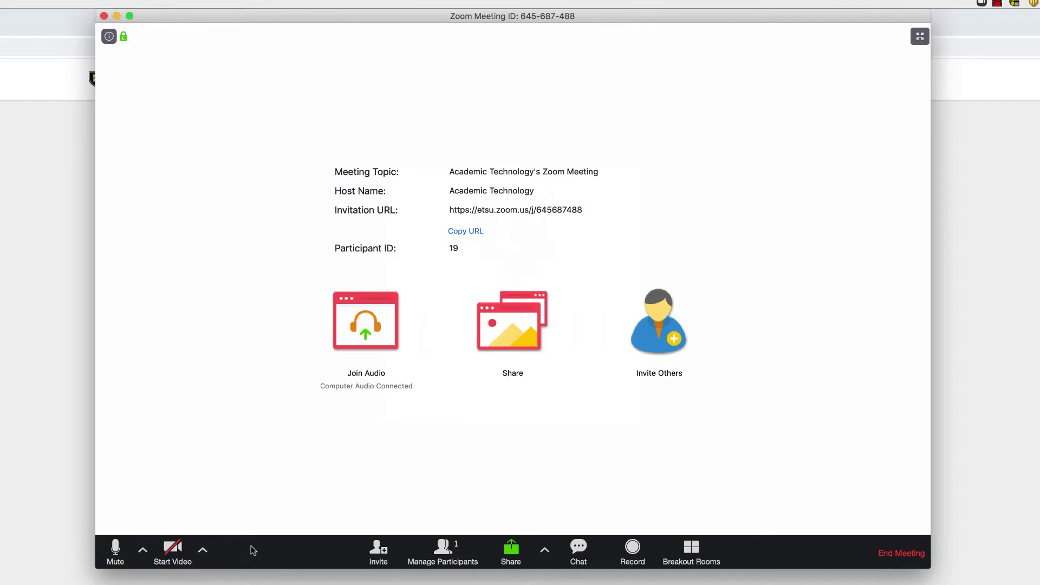
left_click(116, 551)
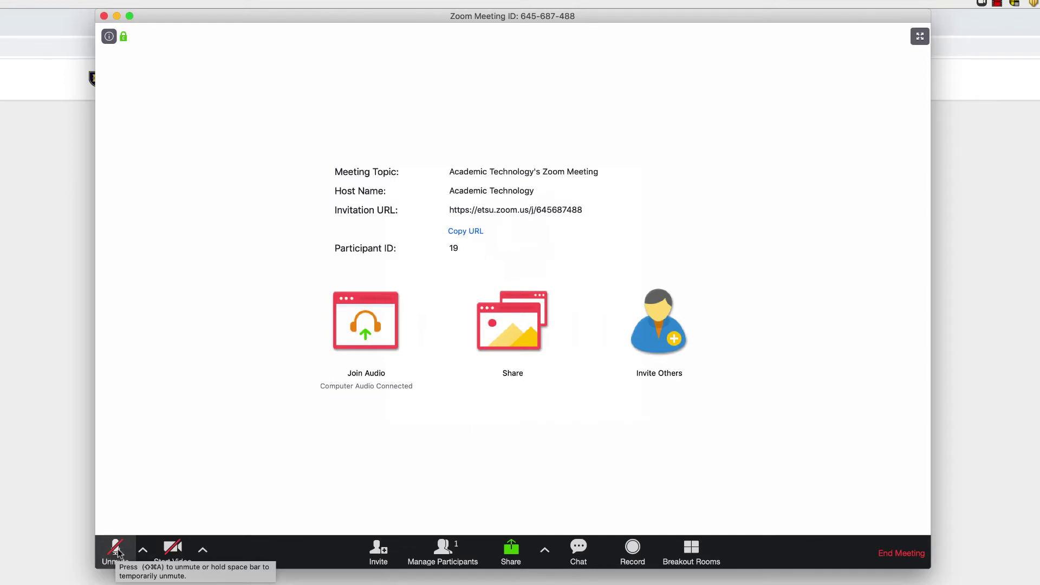
left_click(118, 550)
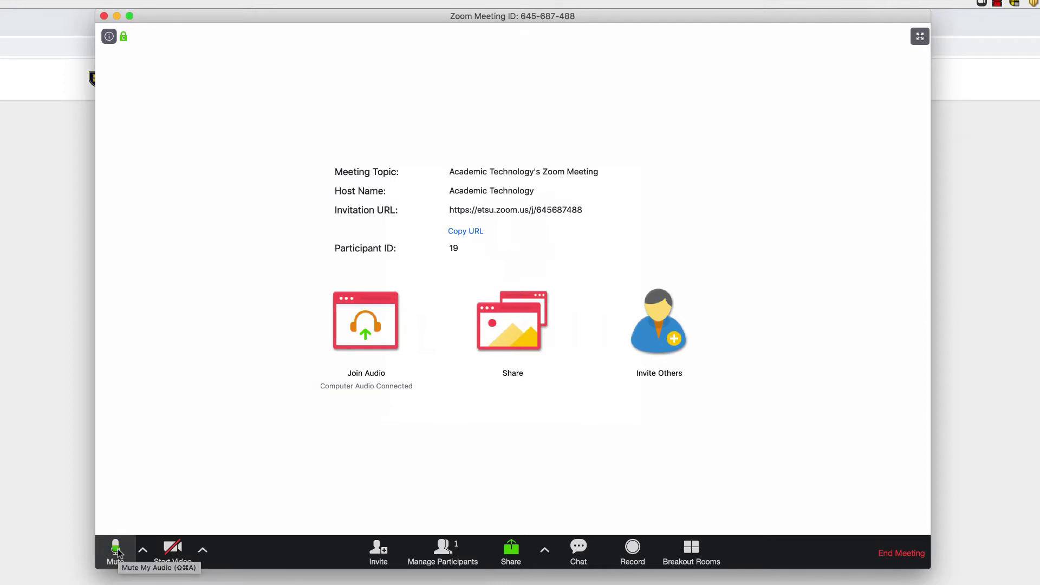
left_click(176, 550)
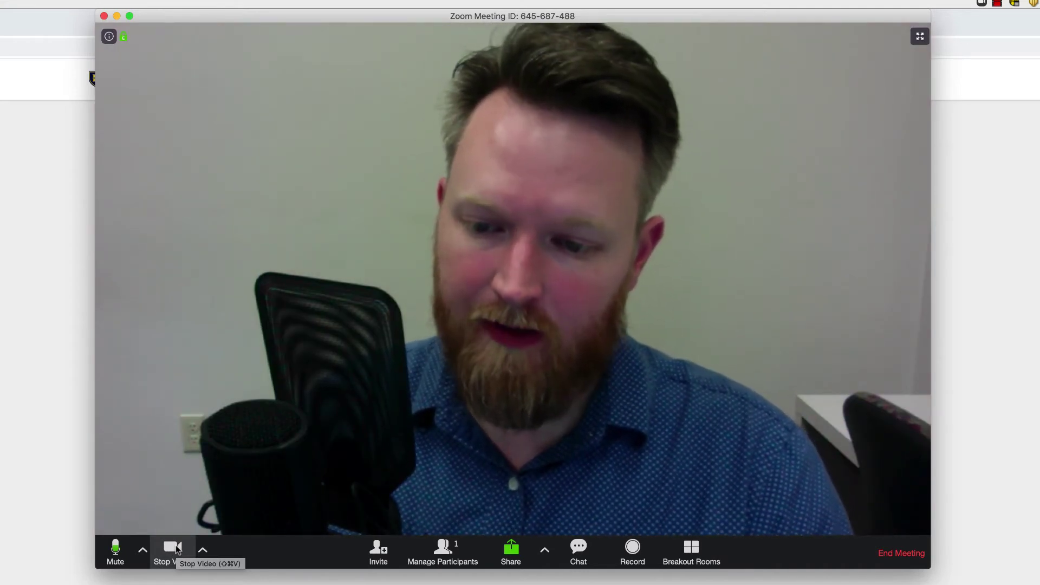
left_click(176, 549)
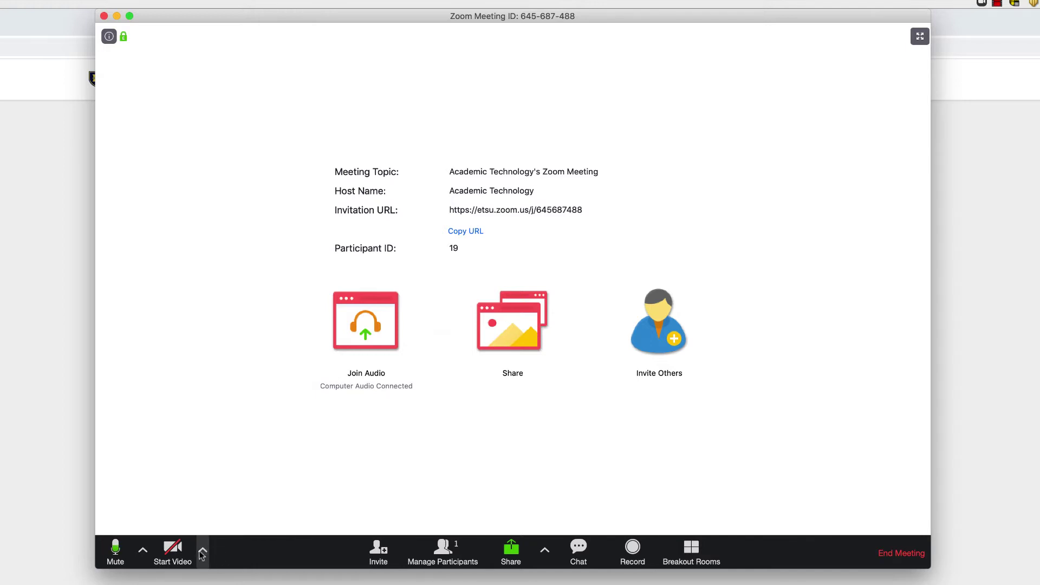
left_click(142, 550)
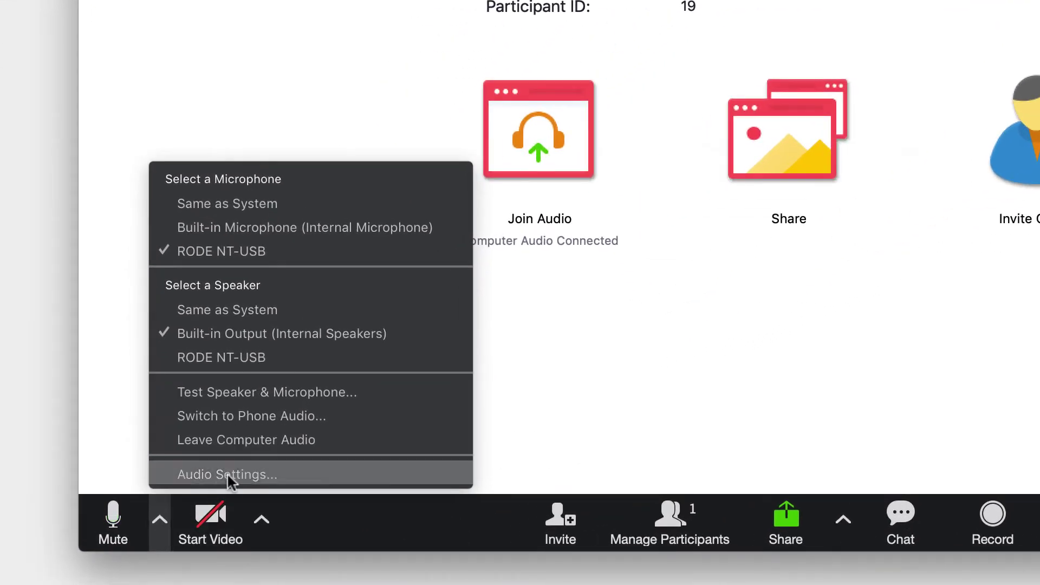
left_click(381, 395)
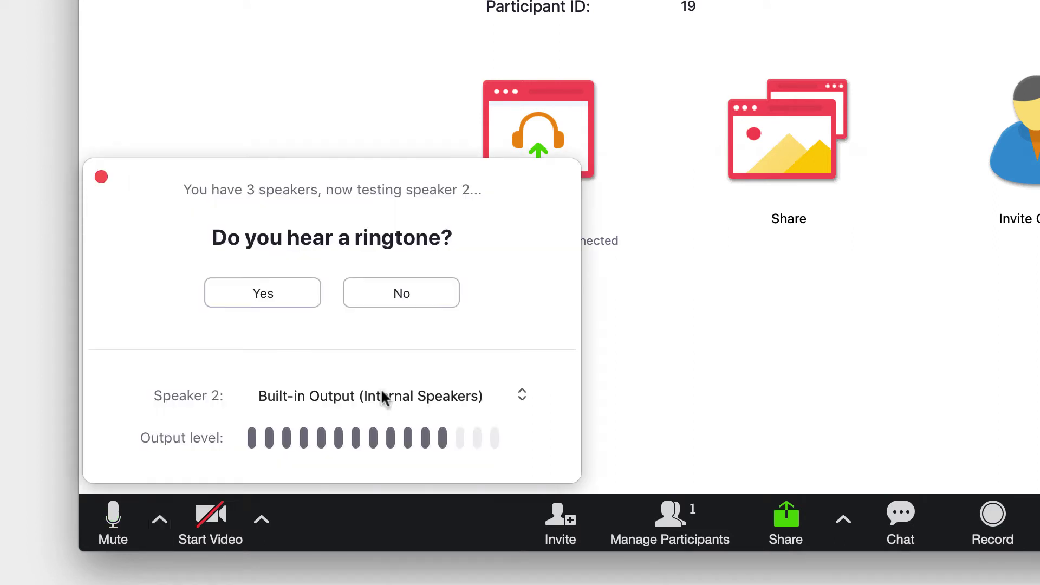
left_click(301, 297)
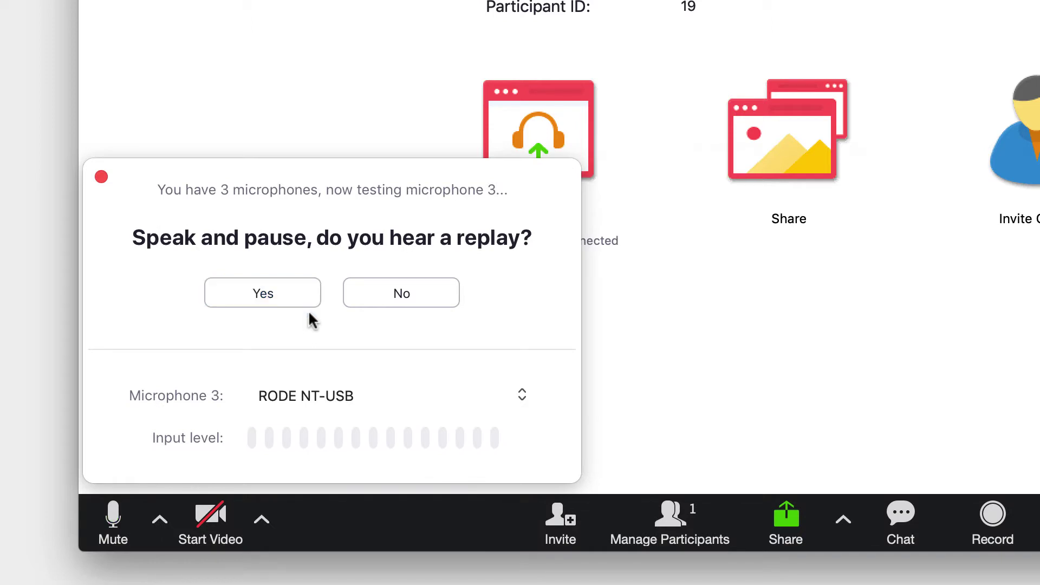
left_click(301, 293)
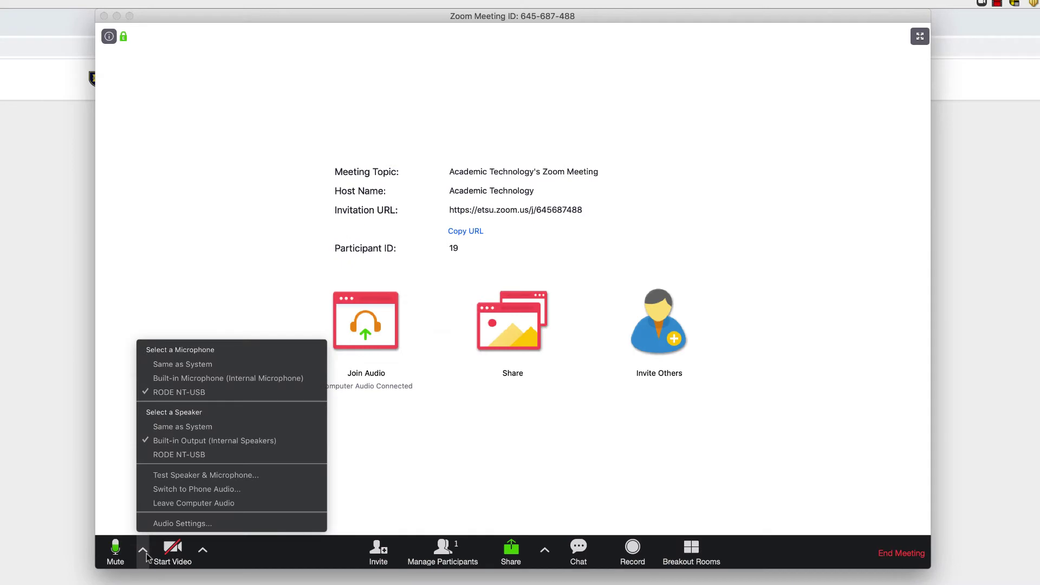
left_click(268, 490)
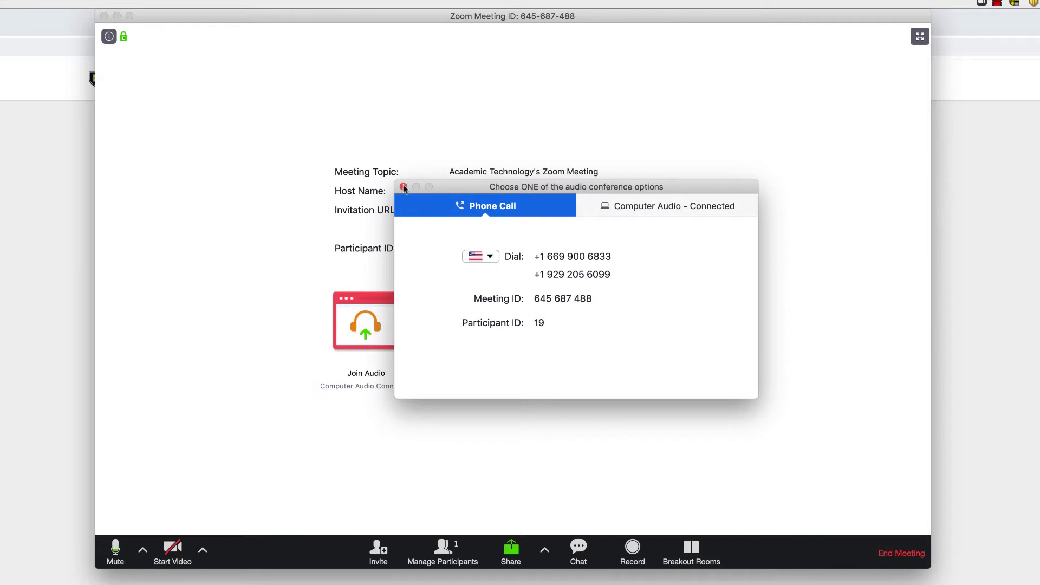
Show the microphone and speaker choices, briefly opening and closing the full audio settings.
left_click(143, 553)
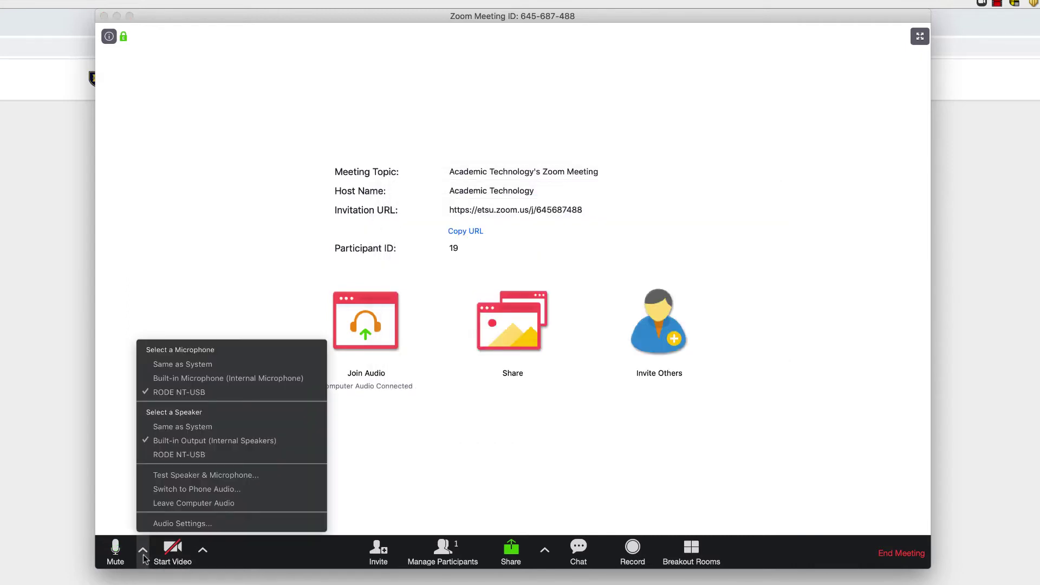
left_click(189, 523)
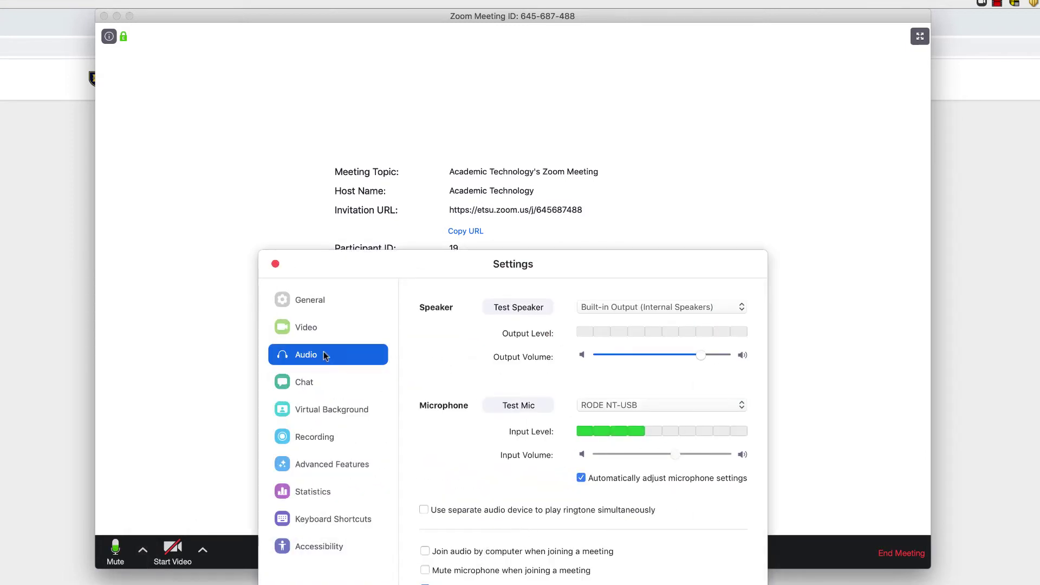
left_click(275, 263)
left_click(142, 563)
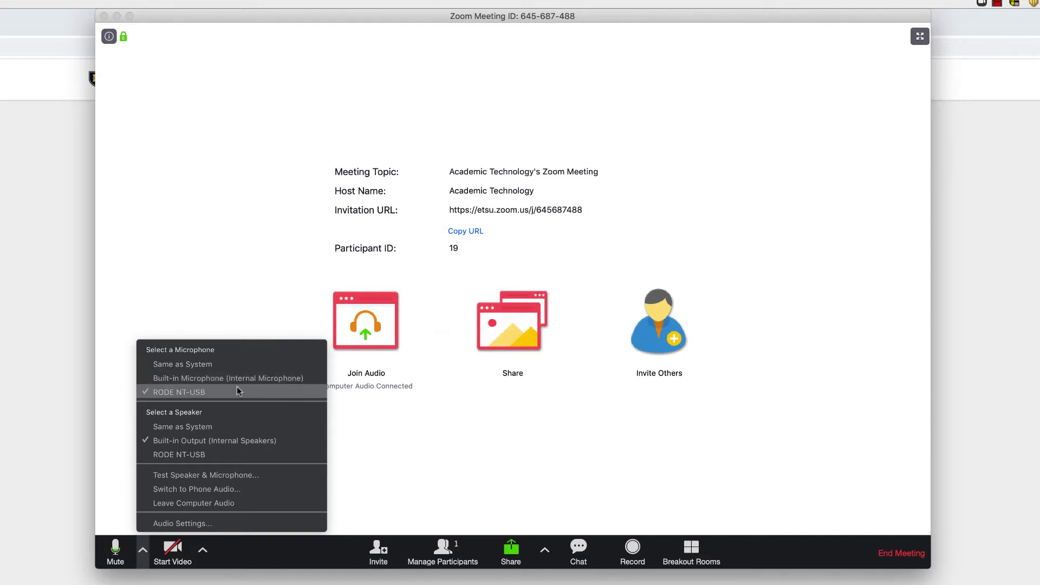
Close the audio menu, glance at the camera choices, then end the meeting for everyone.
left_click(140, 566)
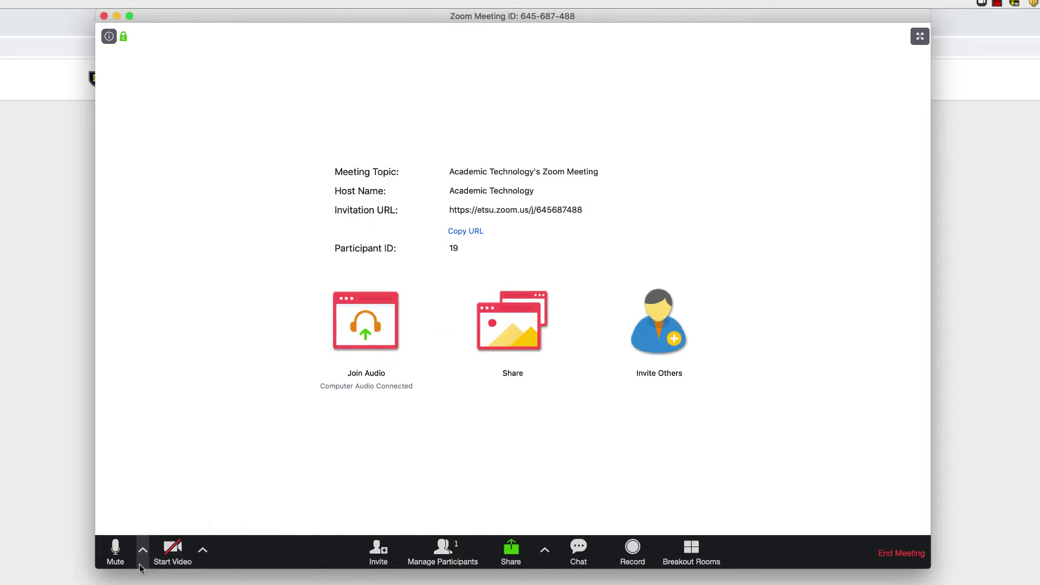
left_click(202, 551)
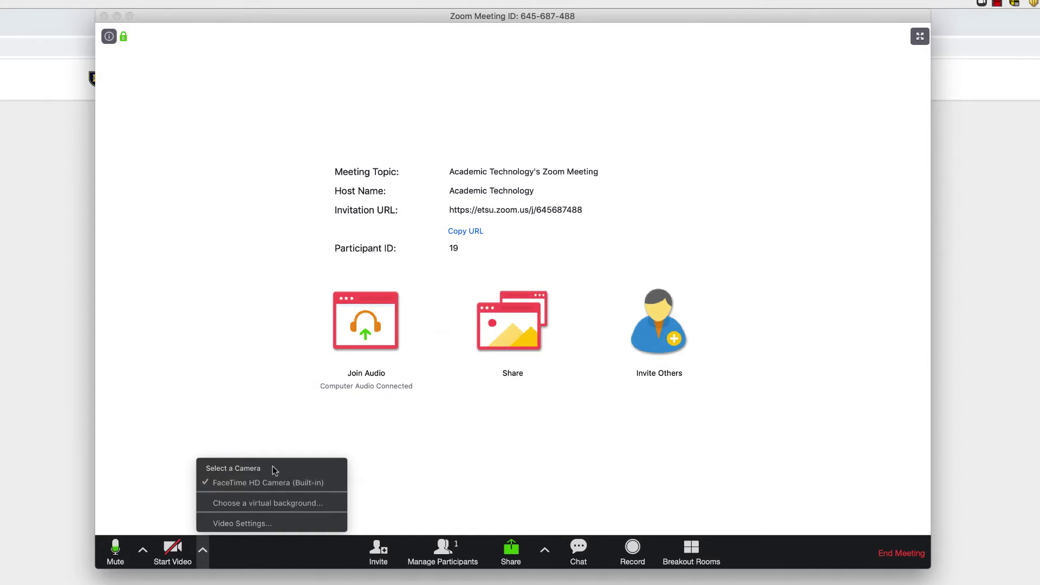
left_click(202, 561)
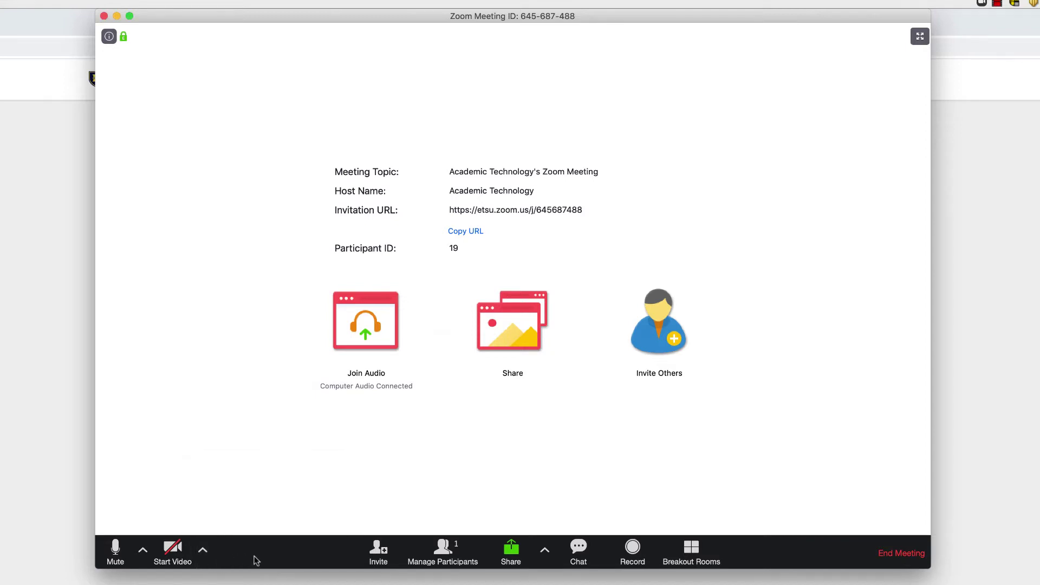
left_click(902, 555)
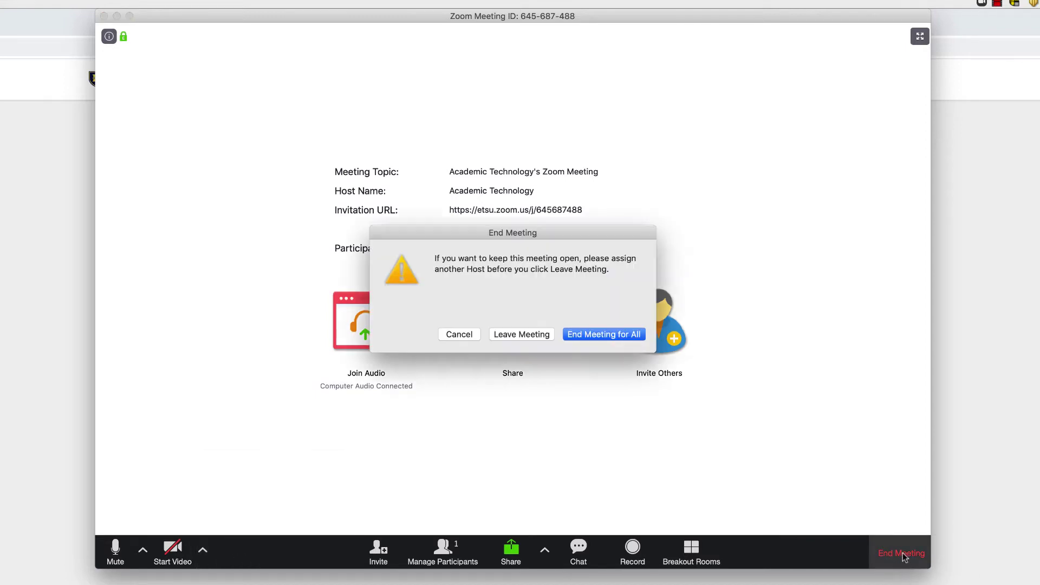
left_click(587, 328)
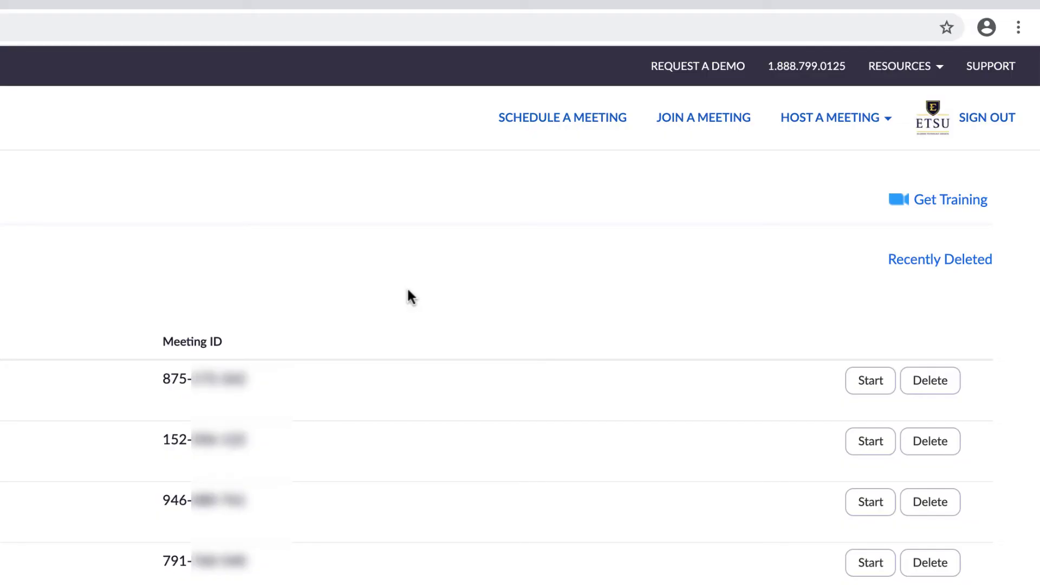
Start a new meeting with the topic 'Zoom Training' on 03/17/2020.
left_click(539, 119)
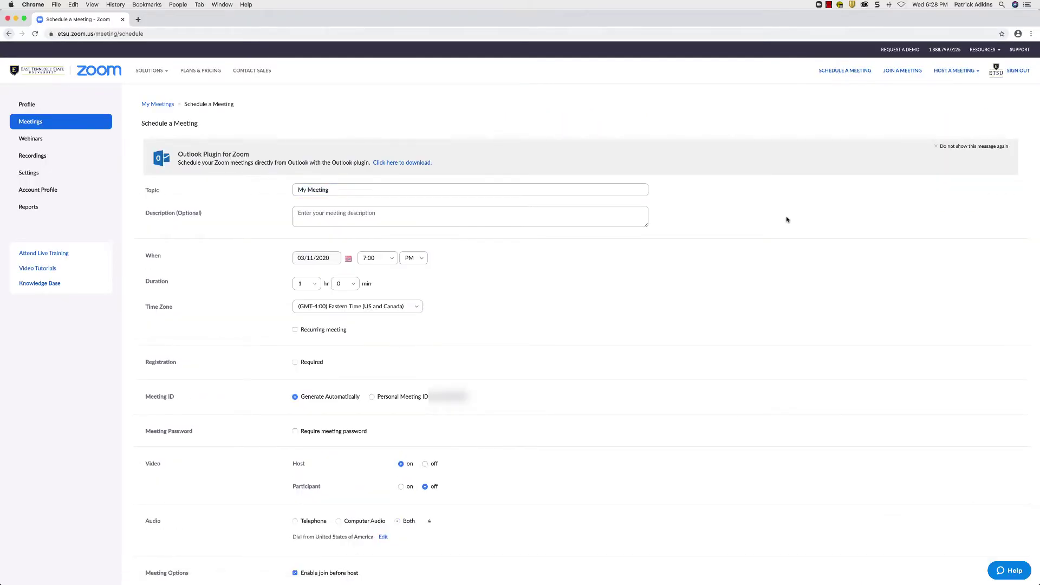
left_click(391, 189)
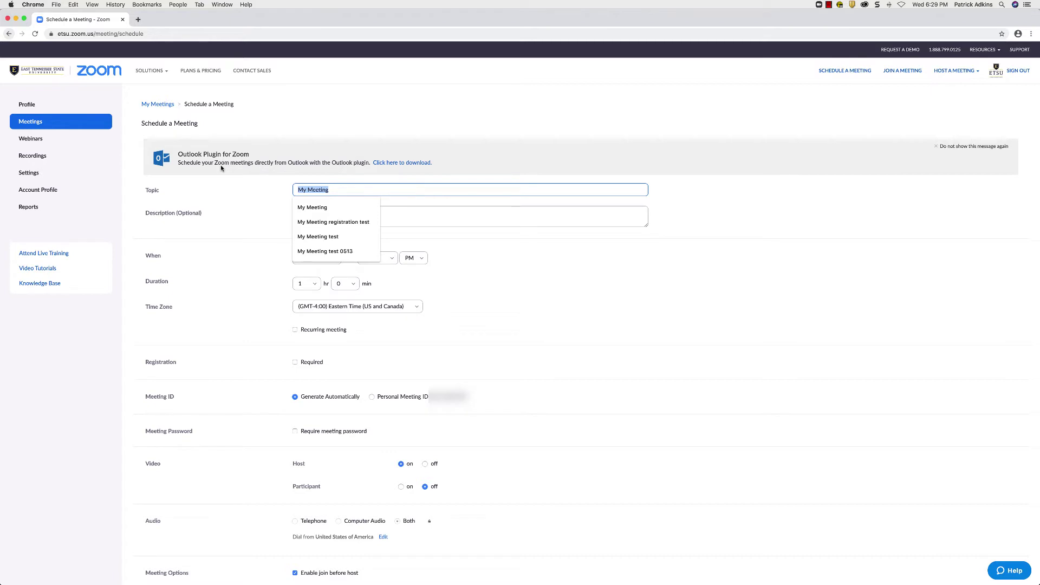
type("Zoom Train")
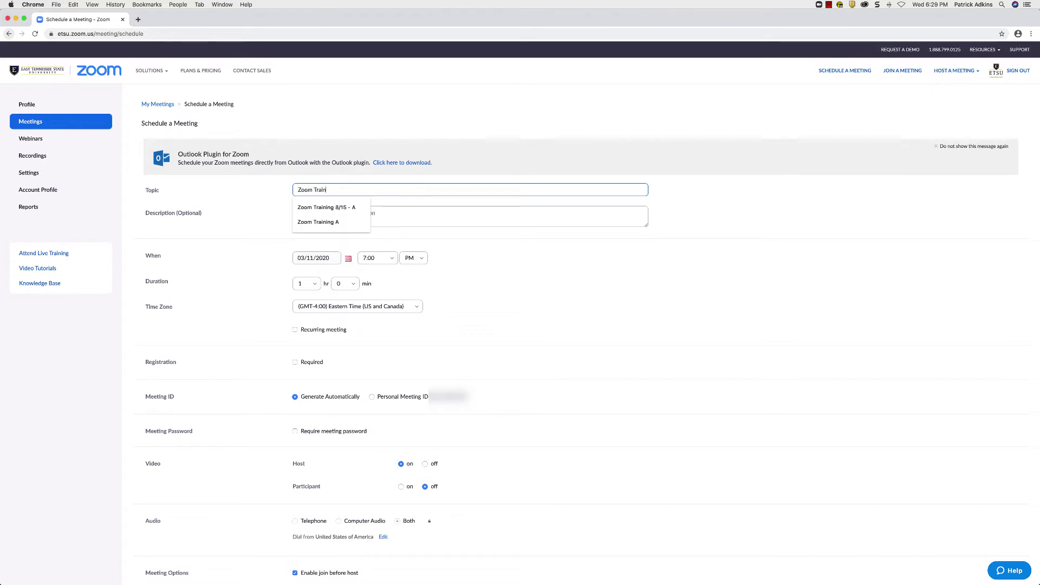
type("ing")
key("Escape")
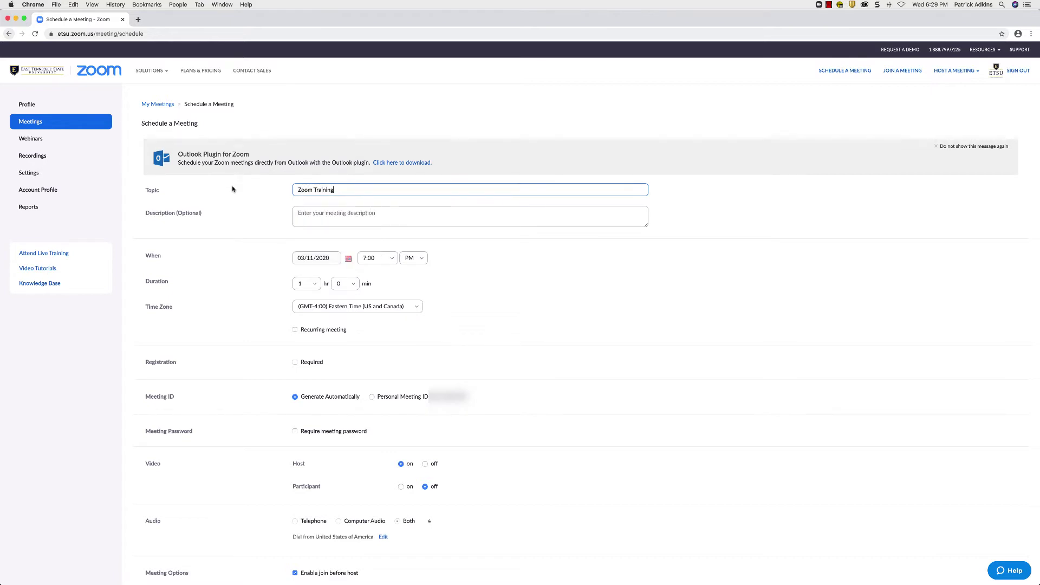
left_click(347, 258)
left_click(321, 308)
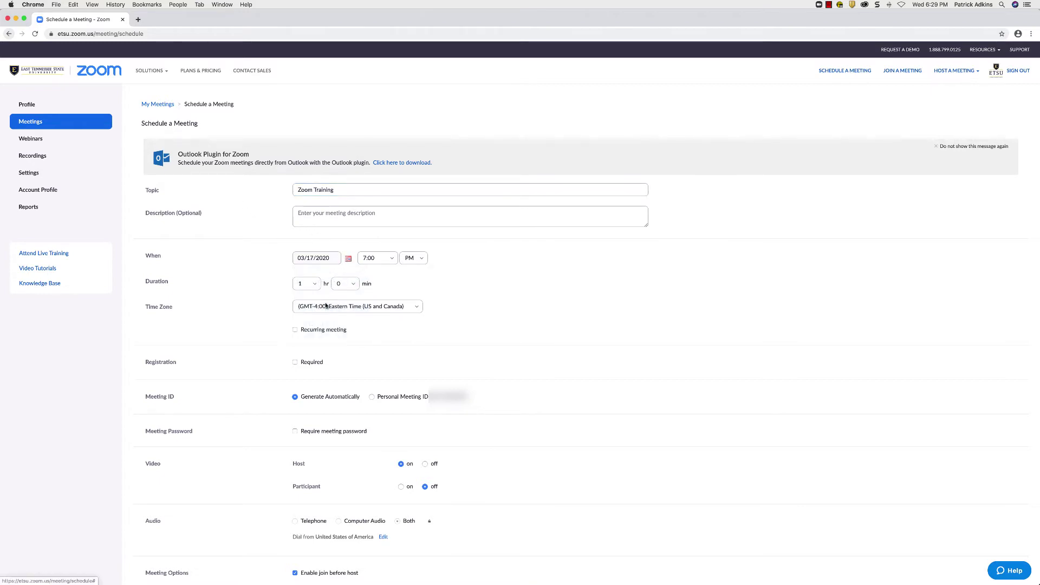
Set the start time to 10:30 AM and the duration to 0 hr 30 min.
left_click(391, 259)
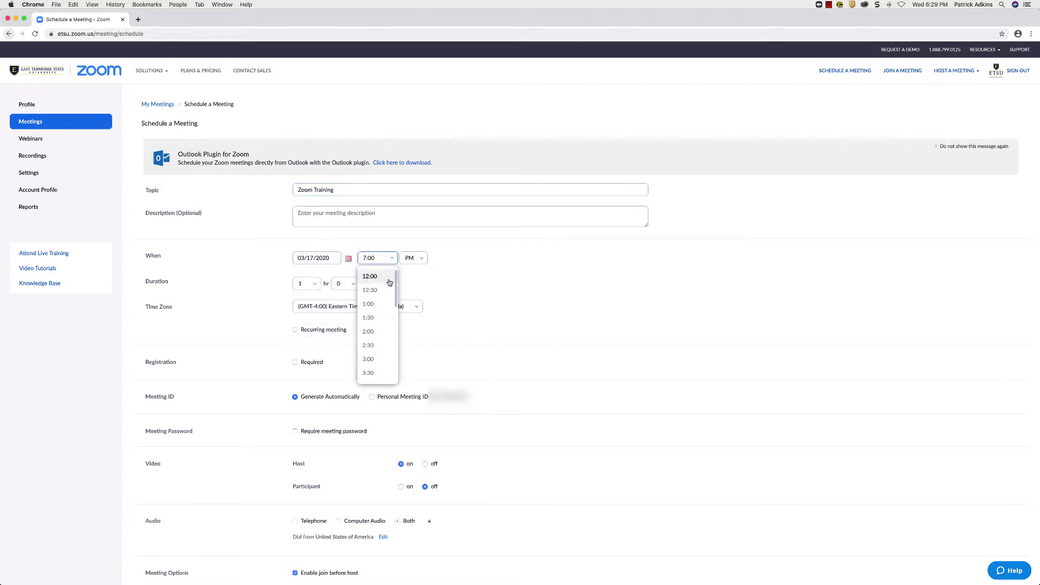
scroll(387, 325, "down", 7)
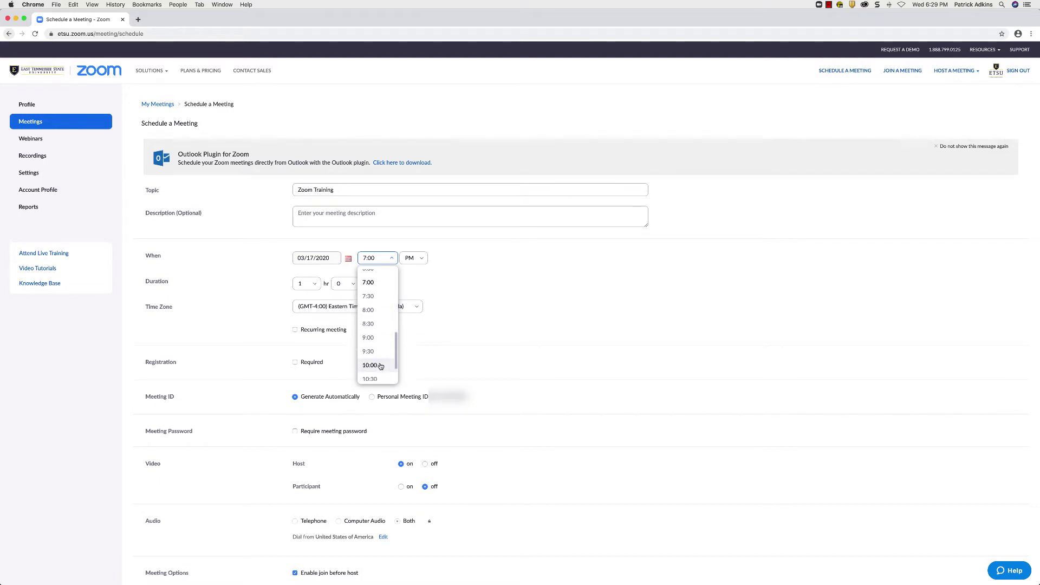
left_click(380, 355)
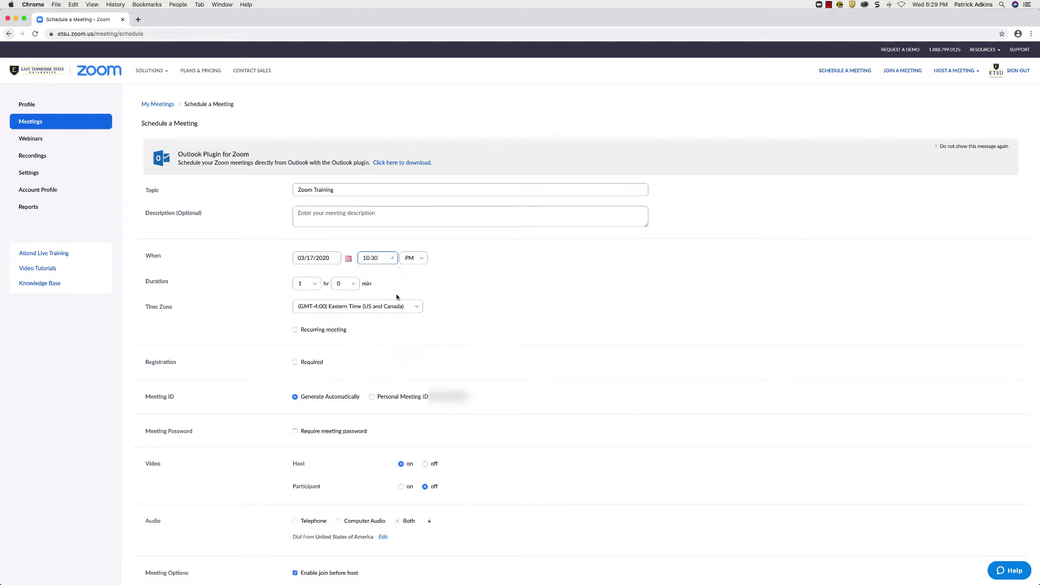
left_click(422, 259)
left_click(417, 277)
left_click(307, 284)
left_click(349, 283)
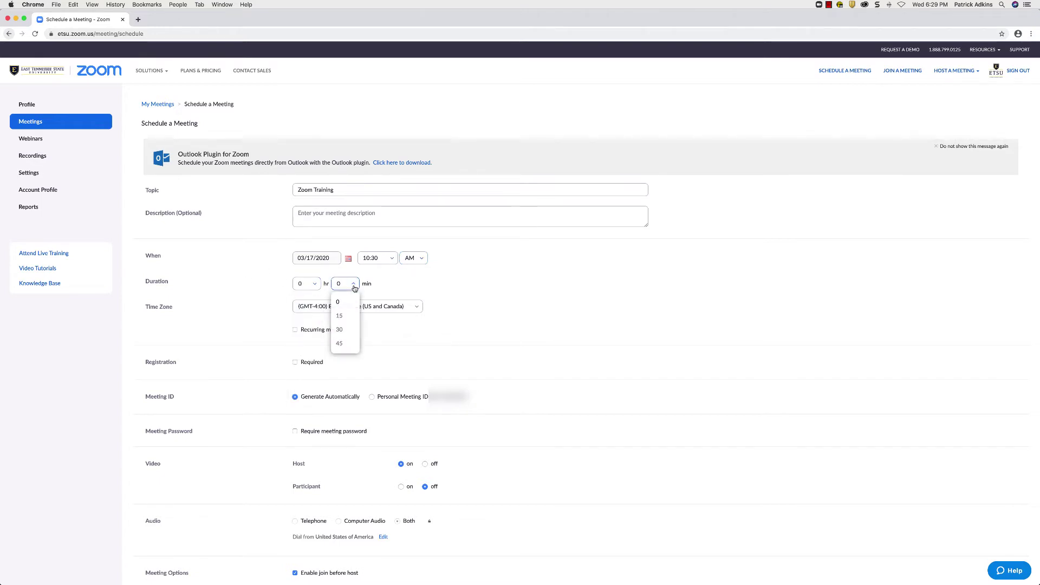
left_click(340, 329)
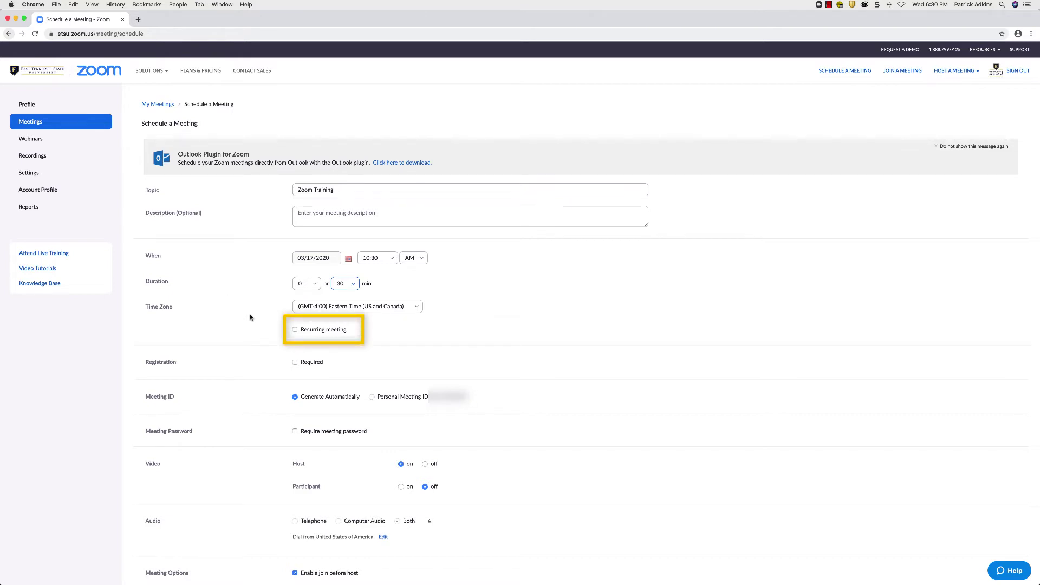
Make Zoom Training recur weekly on Tuesday and Thursday.
left_click(295, 330)
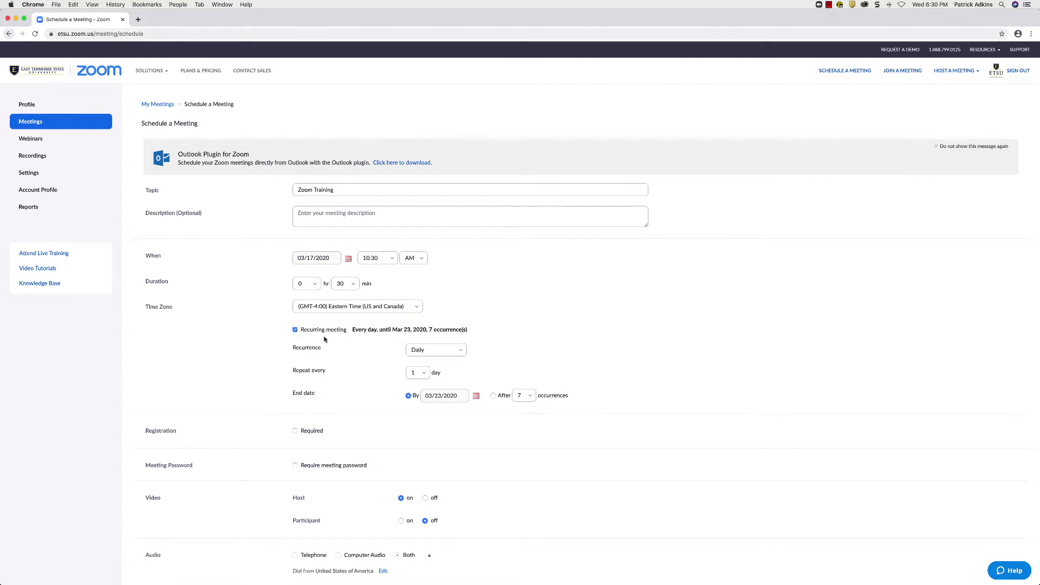
left_click(443, 351)
left_click(442, 383)
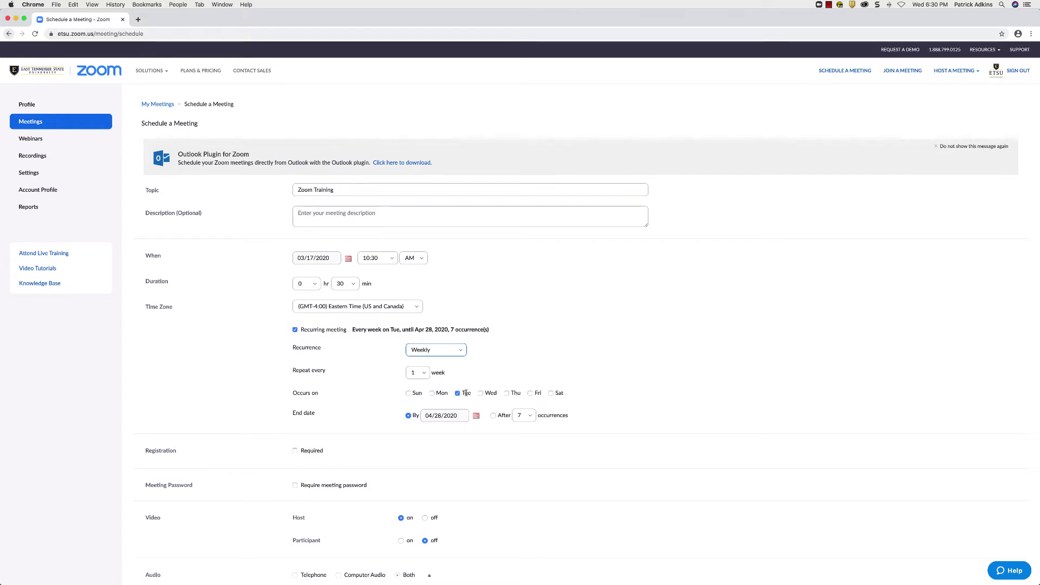
left_click(507, 394)
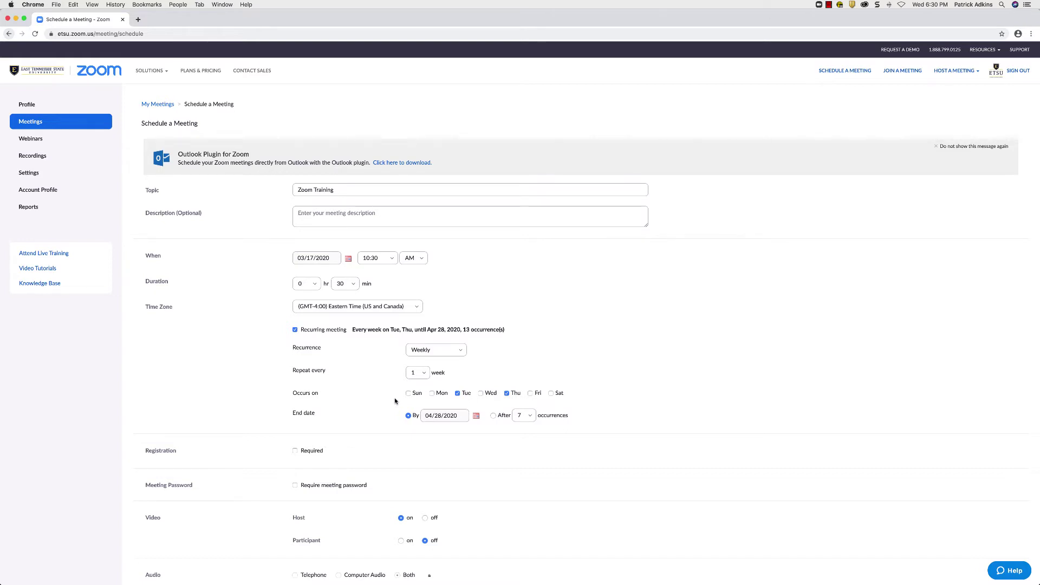
Try an end date of May 8, 2020, then end after 4 occurrences, and finally turn recurrence off.
left_click(476, 415)
left_click(490, 429)
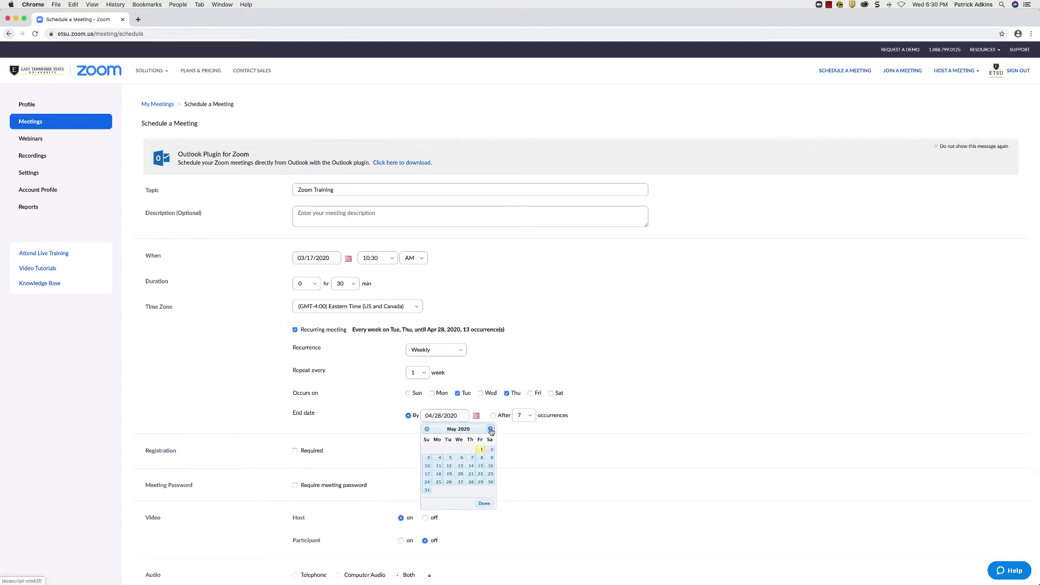
left_click(481, 458)
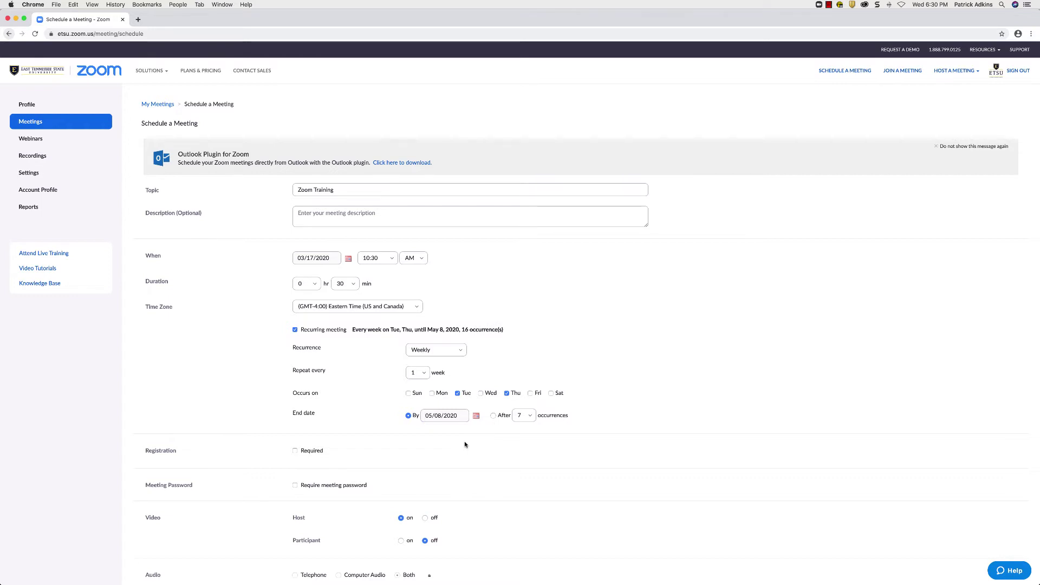
left_click(493, 415)
left_click(530, 416)
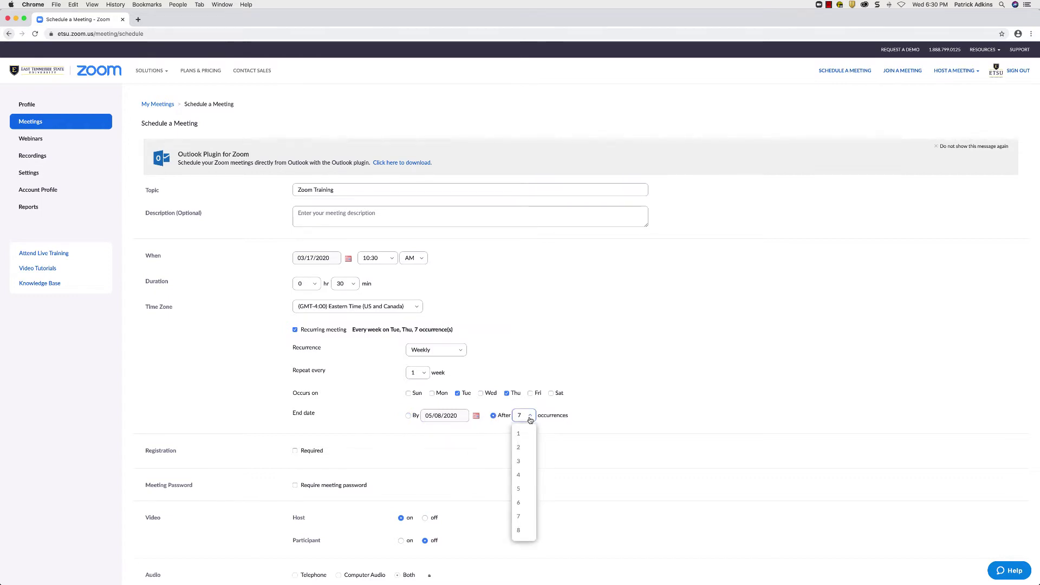
left_click(519, 475)
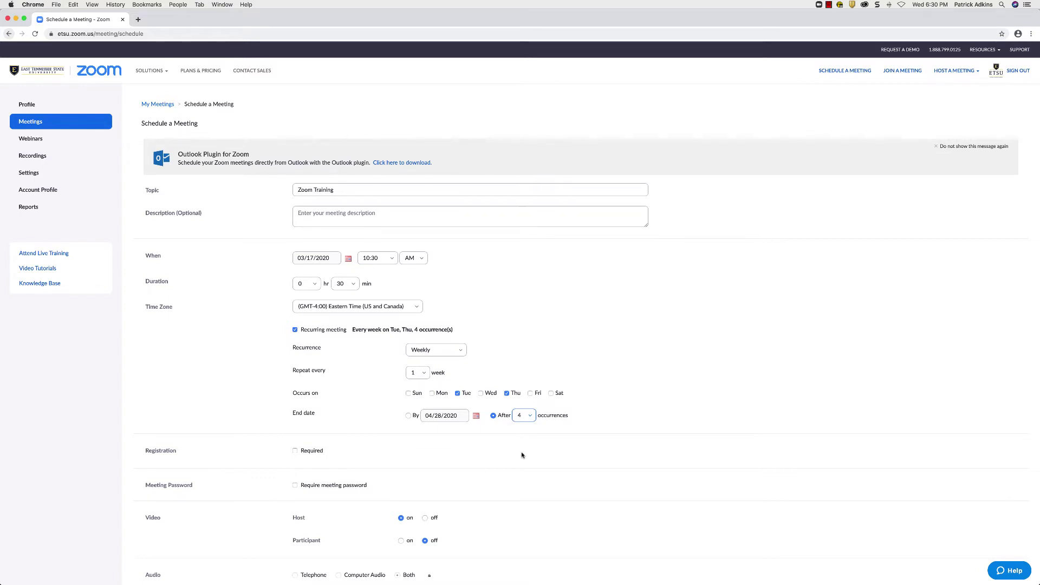
left_click(296, 330)
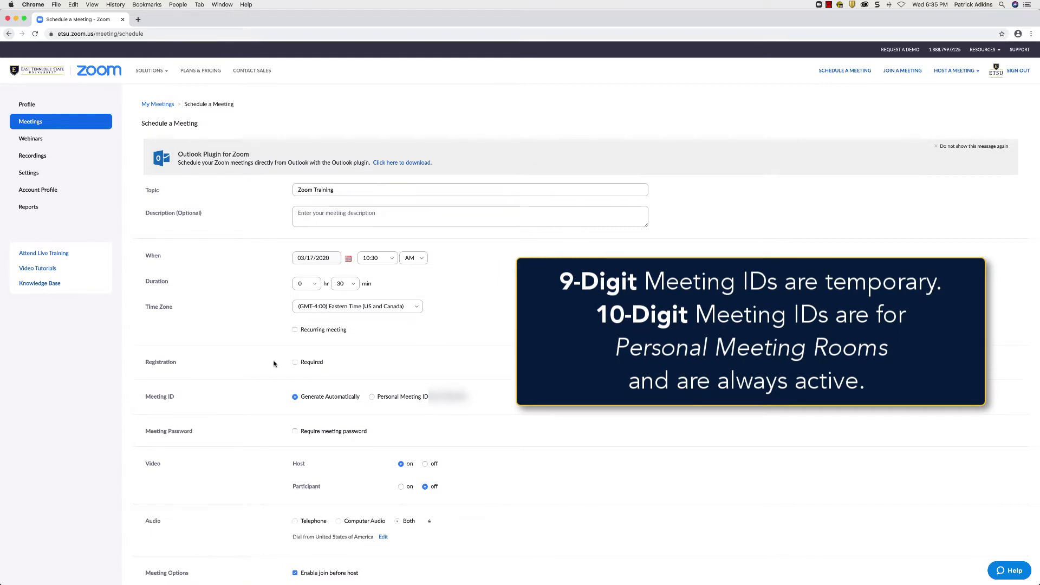
scroll(273, 363, "down", 3)
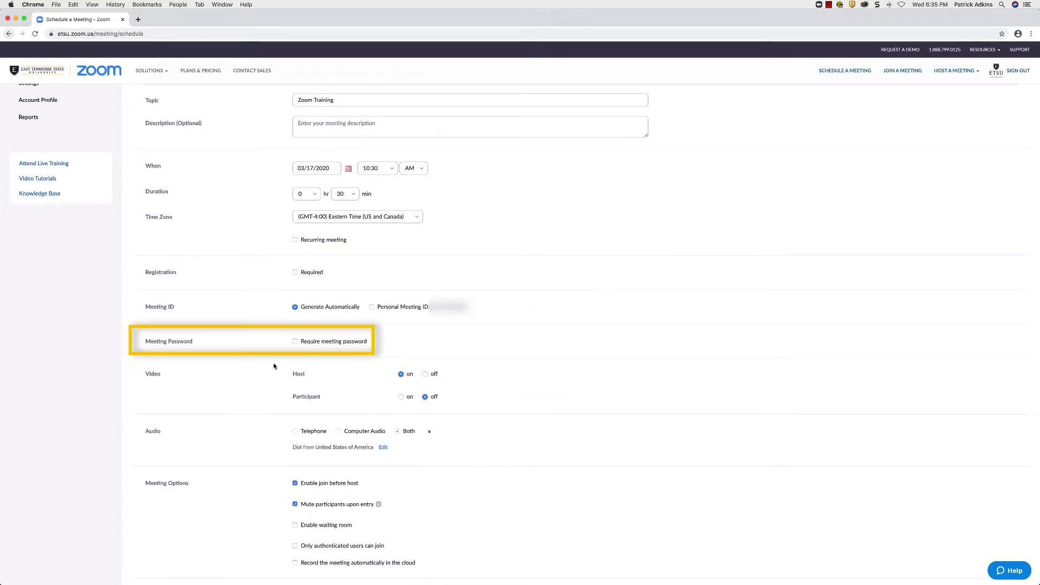
left_click(295, 342)
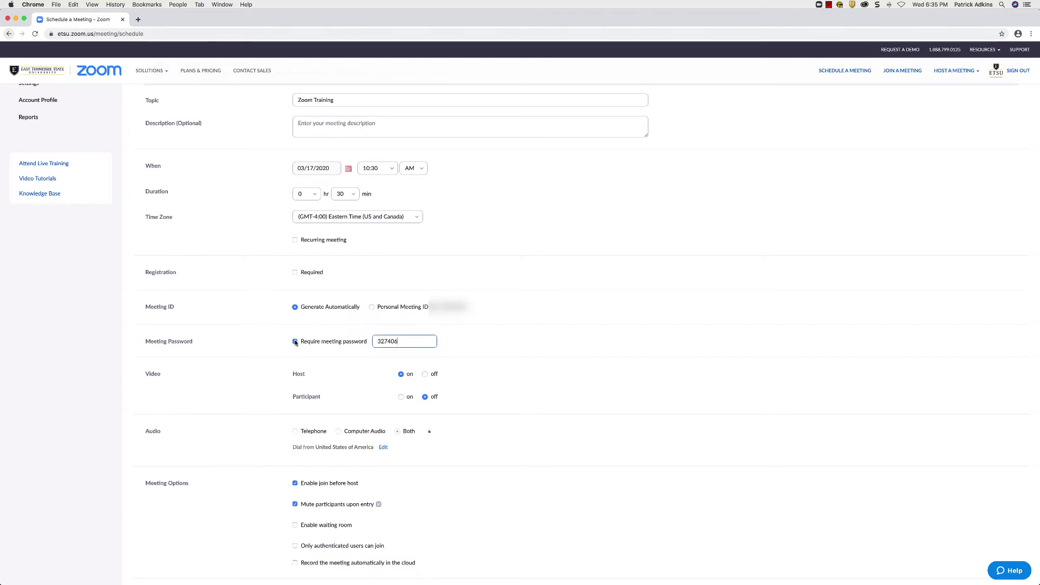
left_click_drag(403, 343, 359, 338)
type("123456")
left_click(295, 341)
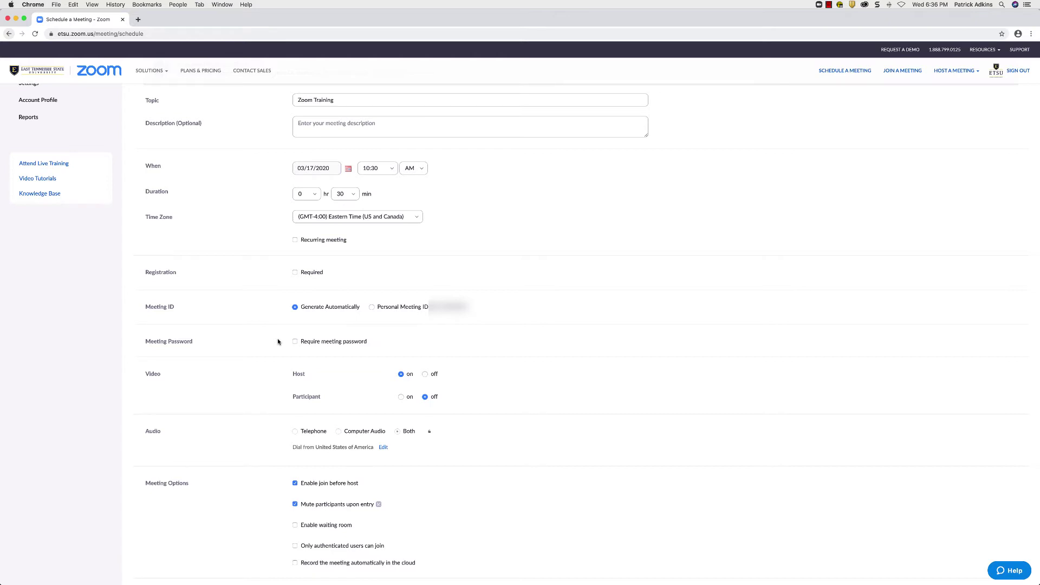
scroll(278, 341, "down", 3)
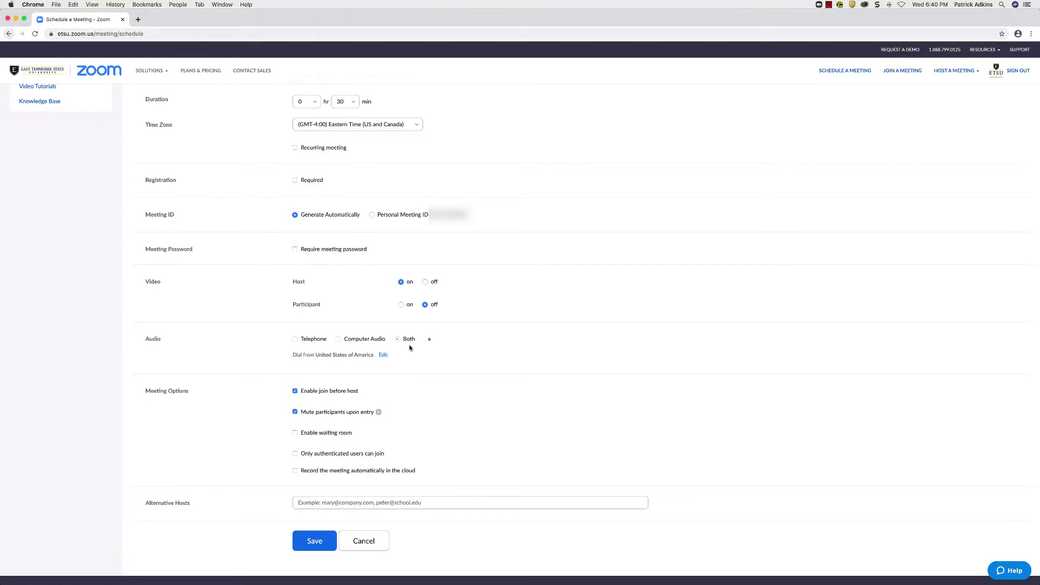
Toggle authenticated-only joining on and off, enable cloud auto-recording, and disable join before host.
scroll(411, 347, "down", 1)
scroll(440, 375, "down", 2)
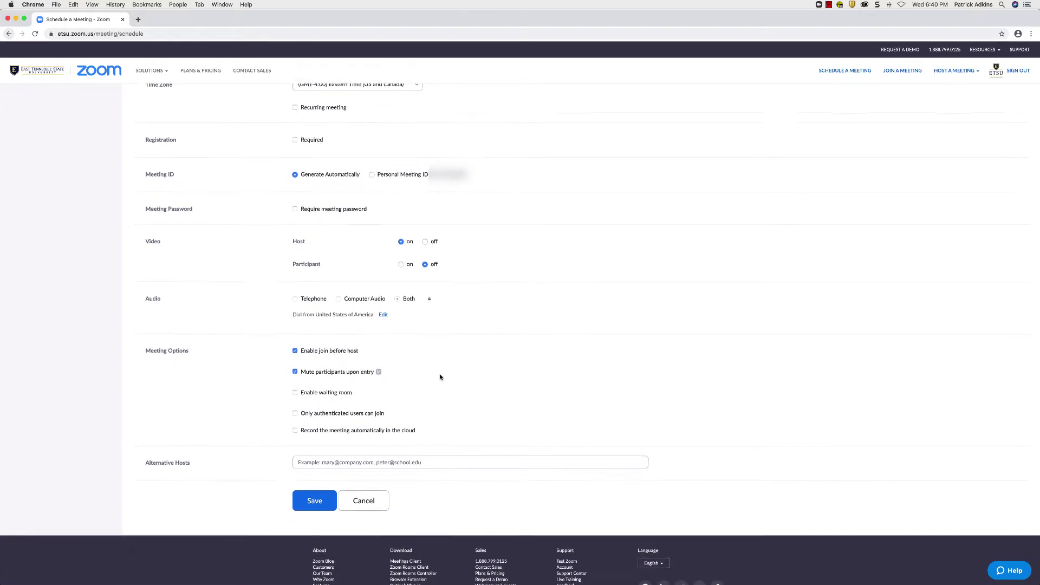
scroll(440, 376, "down", 2)
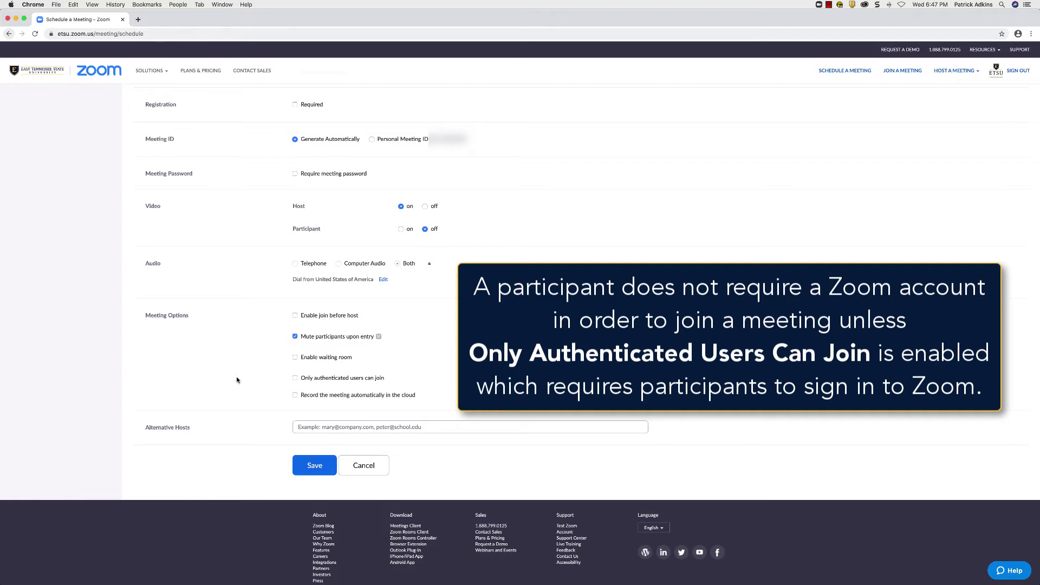
left_click(293, 379)
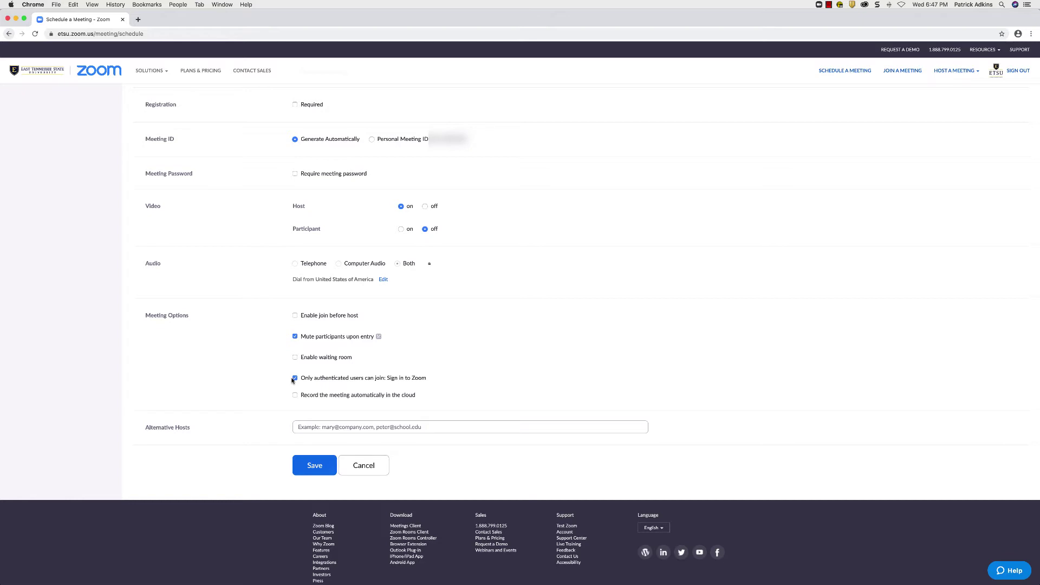
left_click(295, 378)
left_click(287, 395)
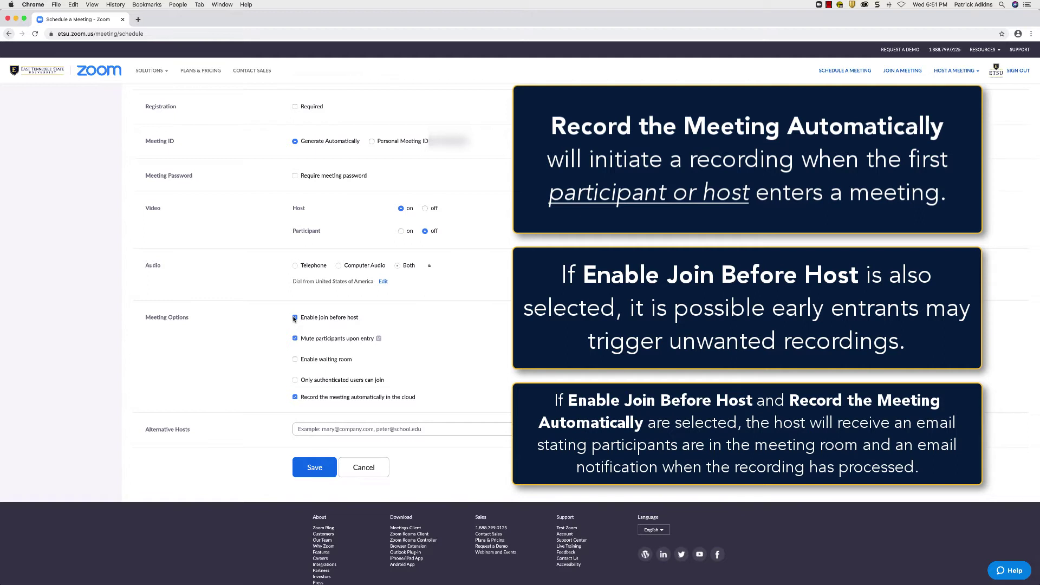
left_click(294, 318)
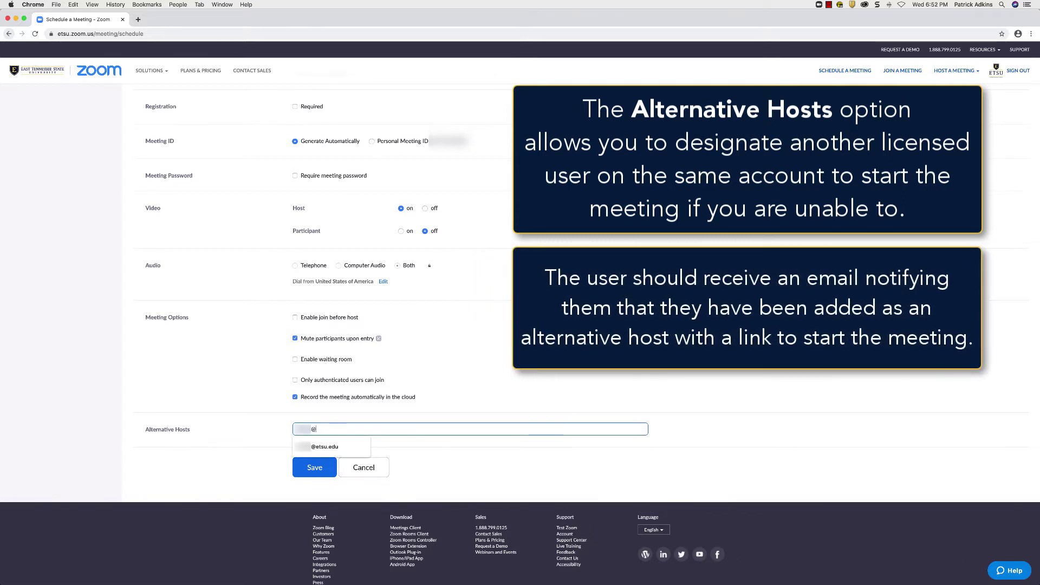
Finish the colleague's alternative host address with the etsu.edu domain.
type("etsu.edu")
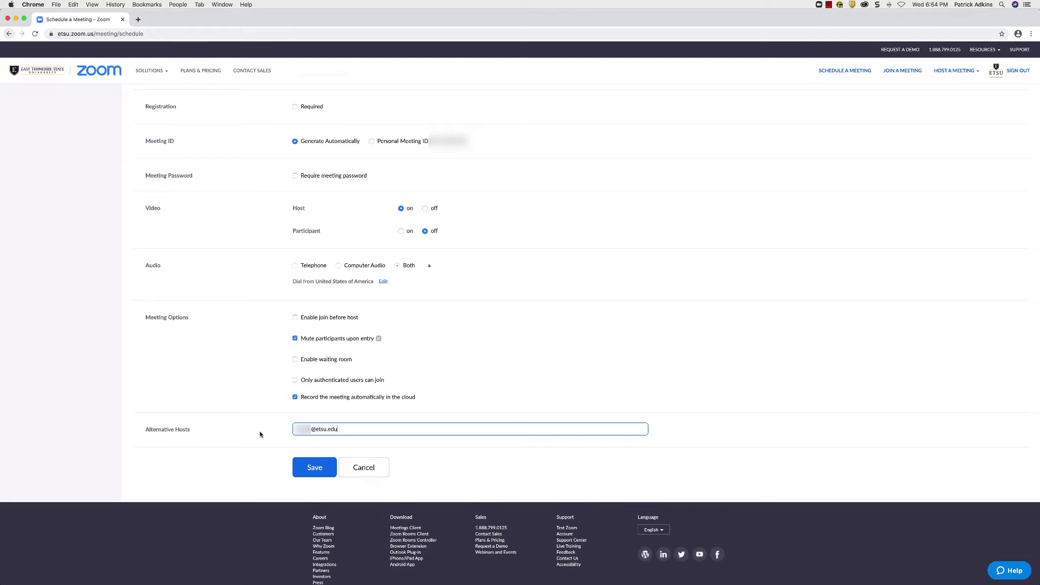
Save Zoom Training and view its meeting details page.
left_click(296, 474)
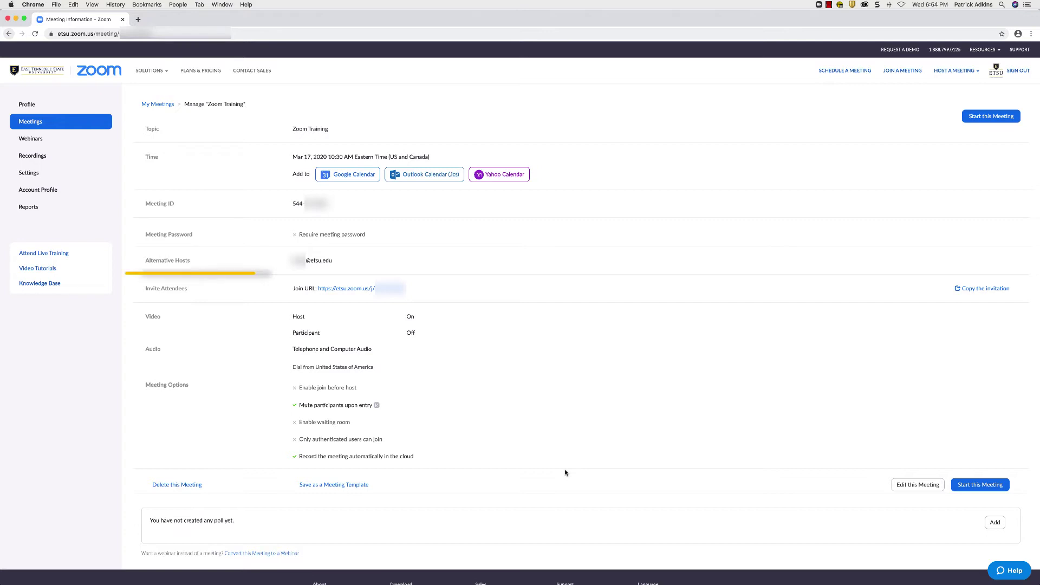
left_click_drag(143, 291, 204, 294)
left_click(197, 294)
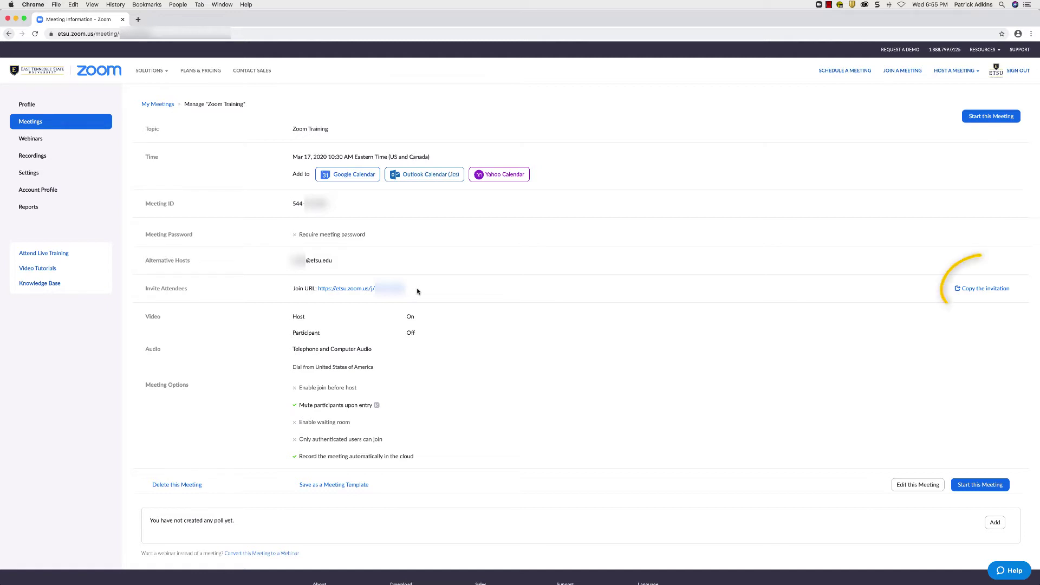
Open the Zoom Training invitation text, review it, and copy it to the clipboard.
left_click(980, 290)
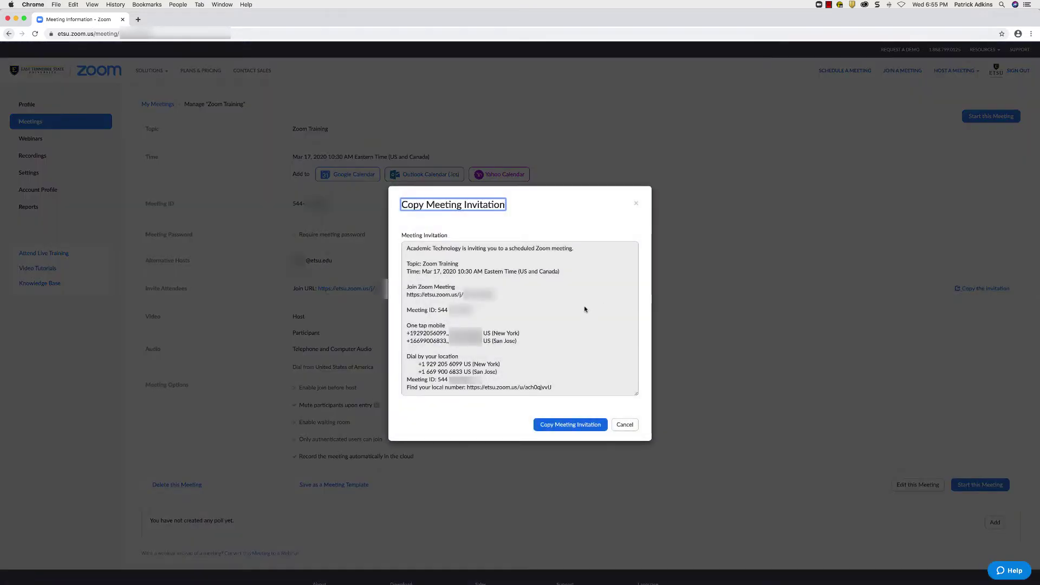
scroll(585, 310, "down", 5)
scroll(585, 311, "up", 2)
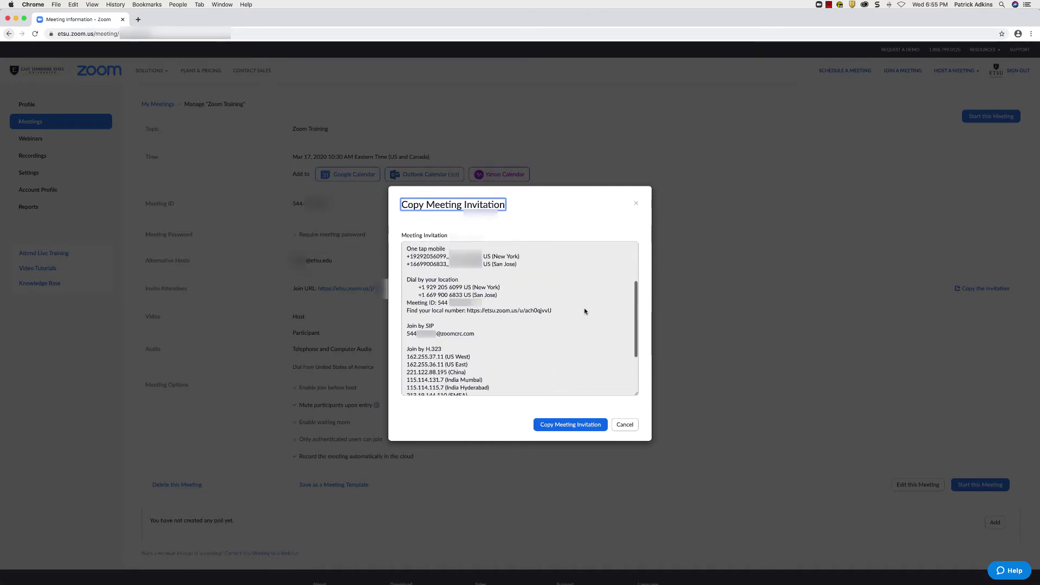
scroll(585, 311, "up", 3)
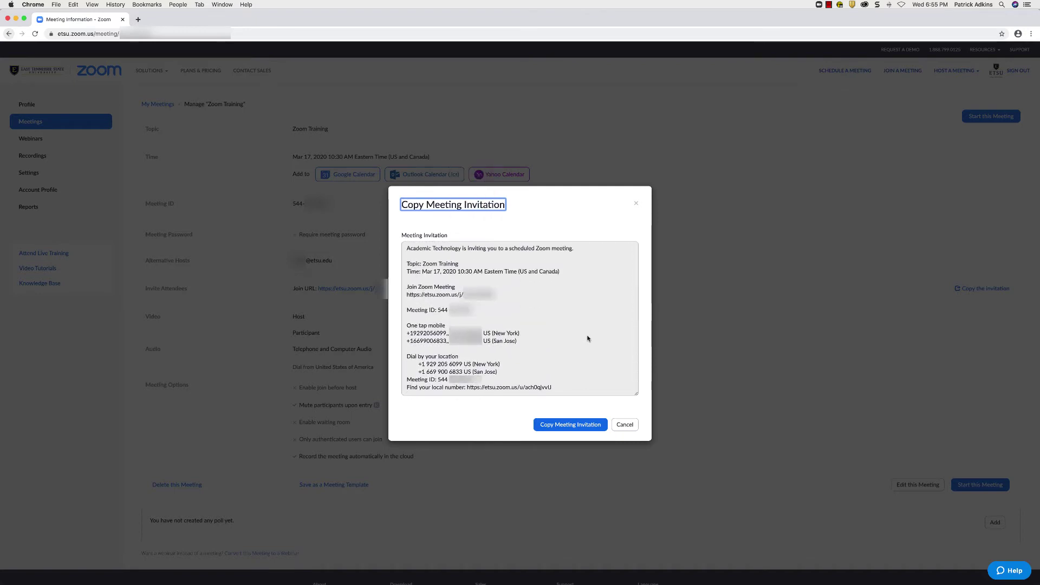
left_click(589, 425)
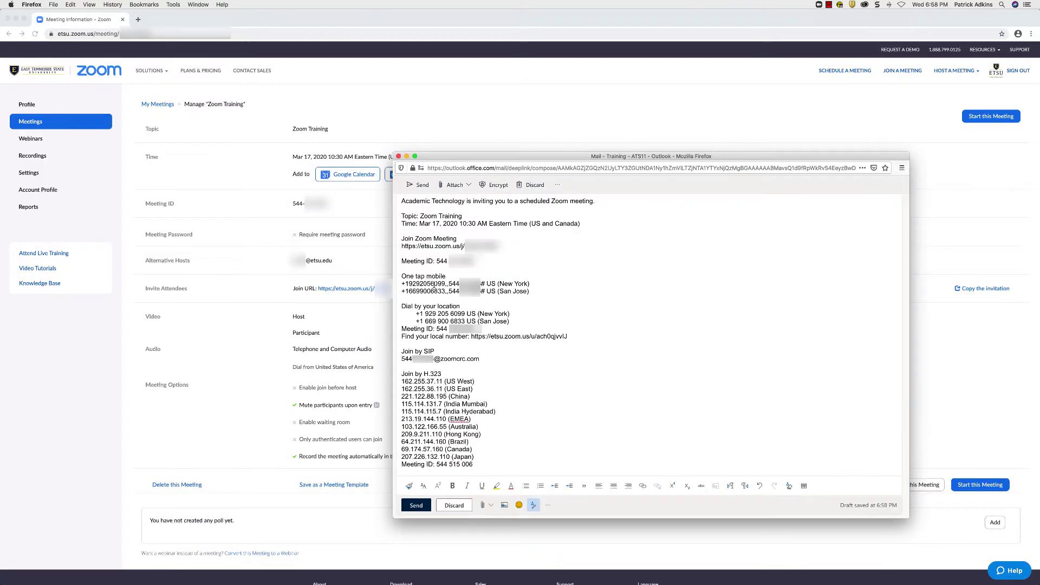
Review the pasted invitation and give the email the subject 'Join My Zoom Meeting'.
scroll(432, 285, "up", 3)
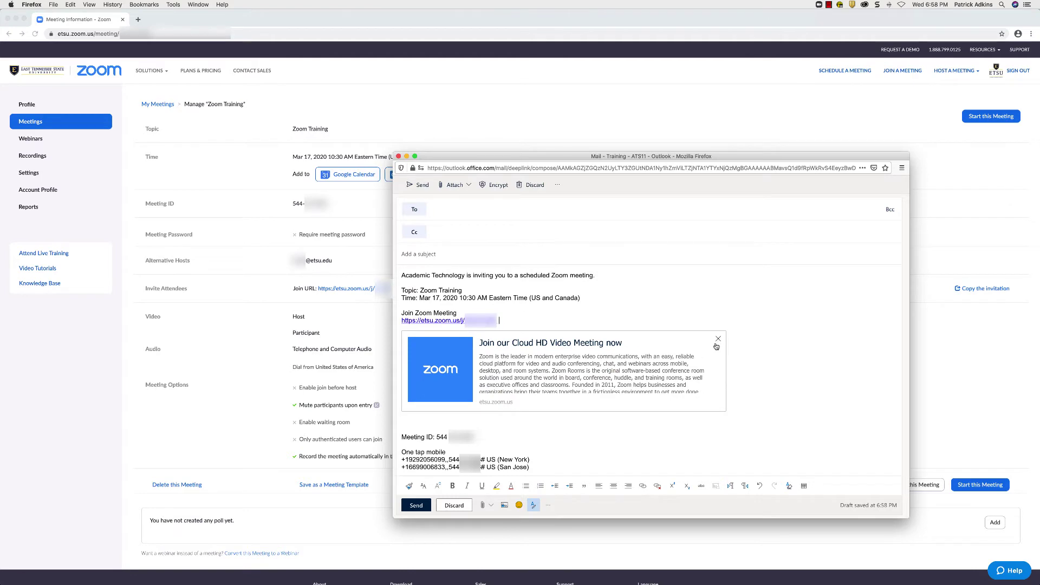
scroll(753, 338, "down", 1)
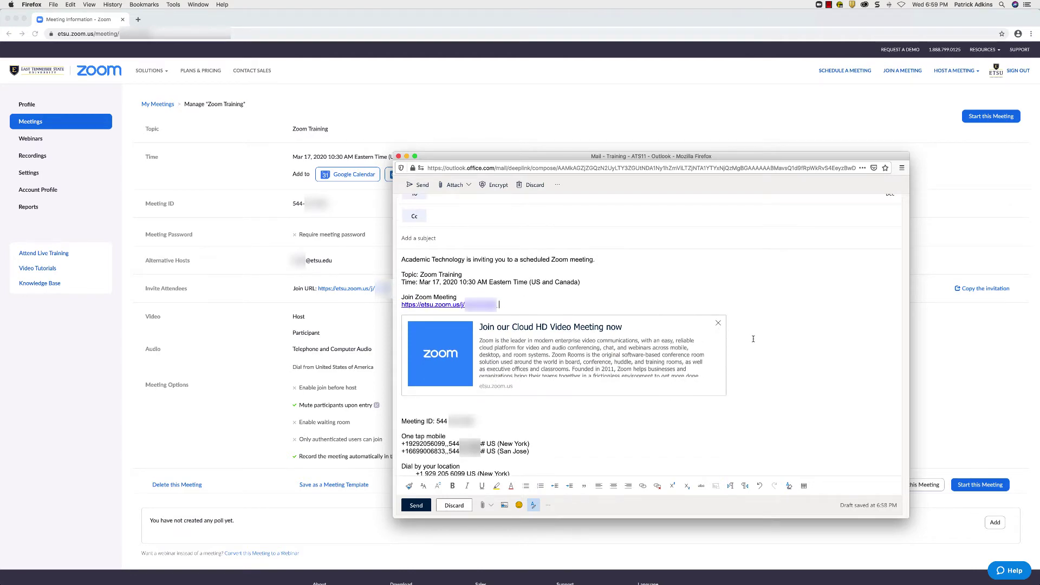
scroll(753, 339, "down", 3)
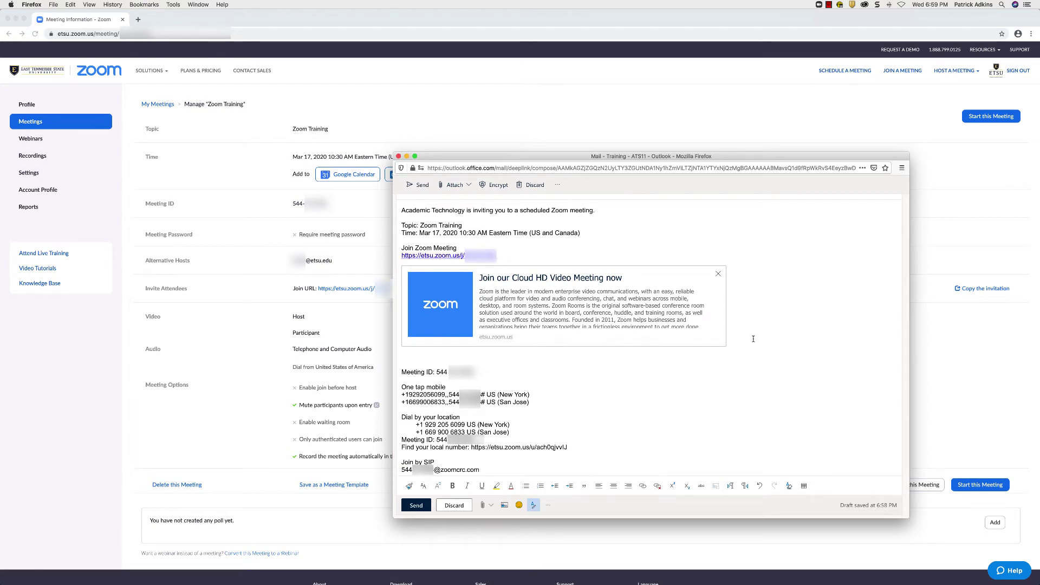
scroll(754, 339, "up", 4)
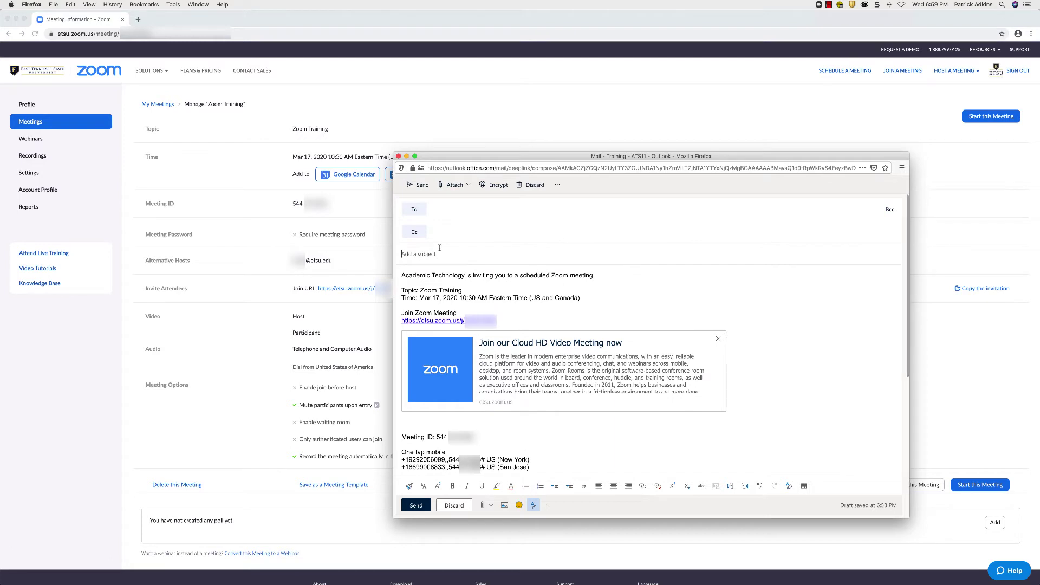
type("Join")
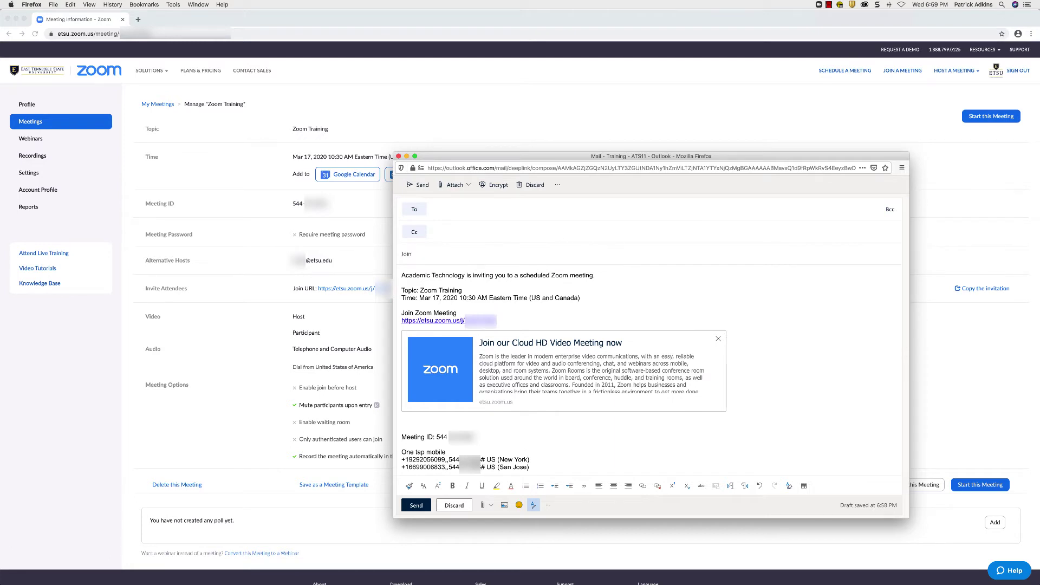
type(" My Zoom Meeting")
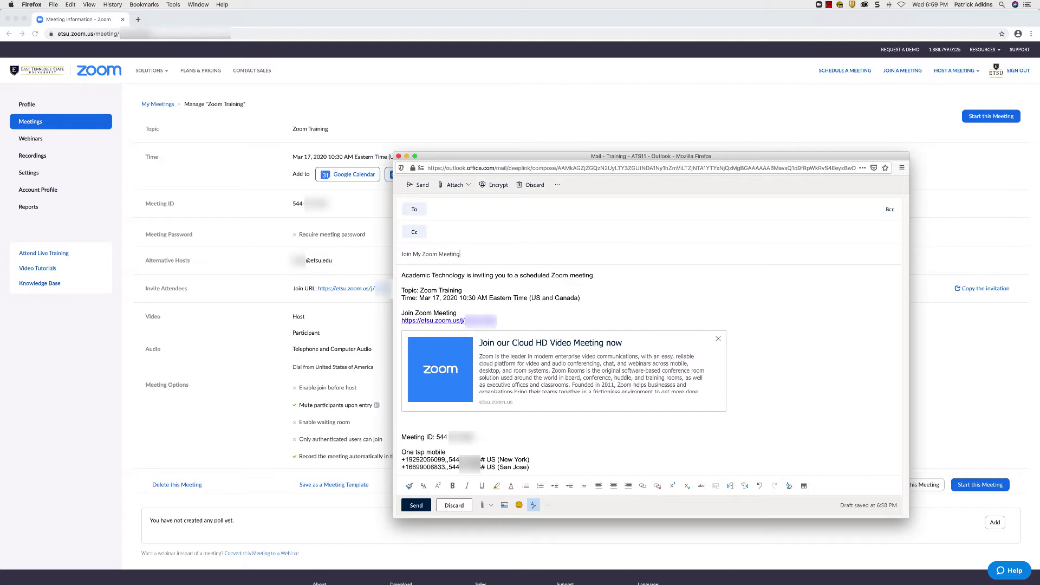
Address the invitation to the recipient's e-mail address and send it.
left_click(453, 208)
type("???")
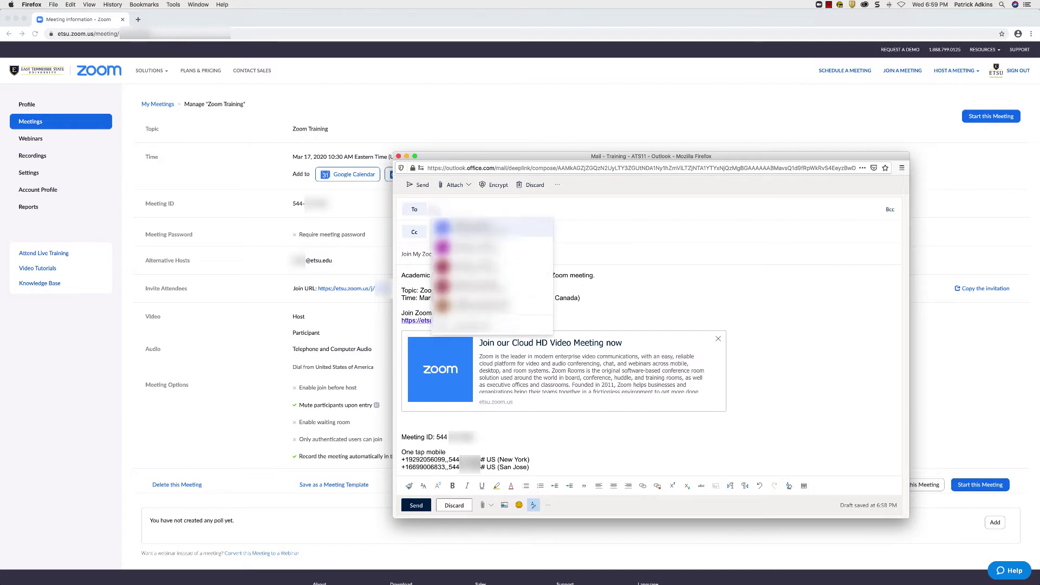
type("??????")
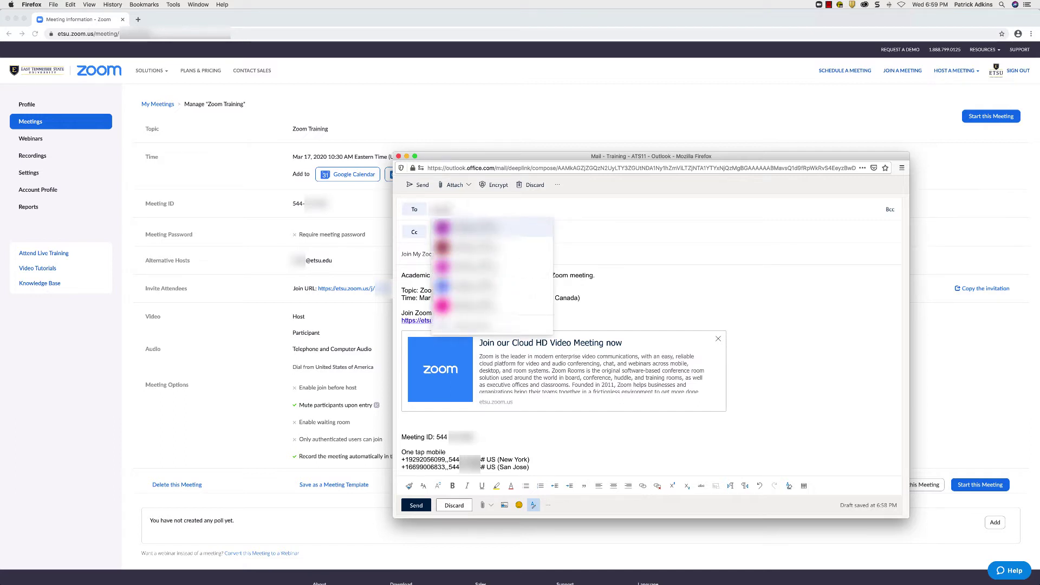
type("??")
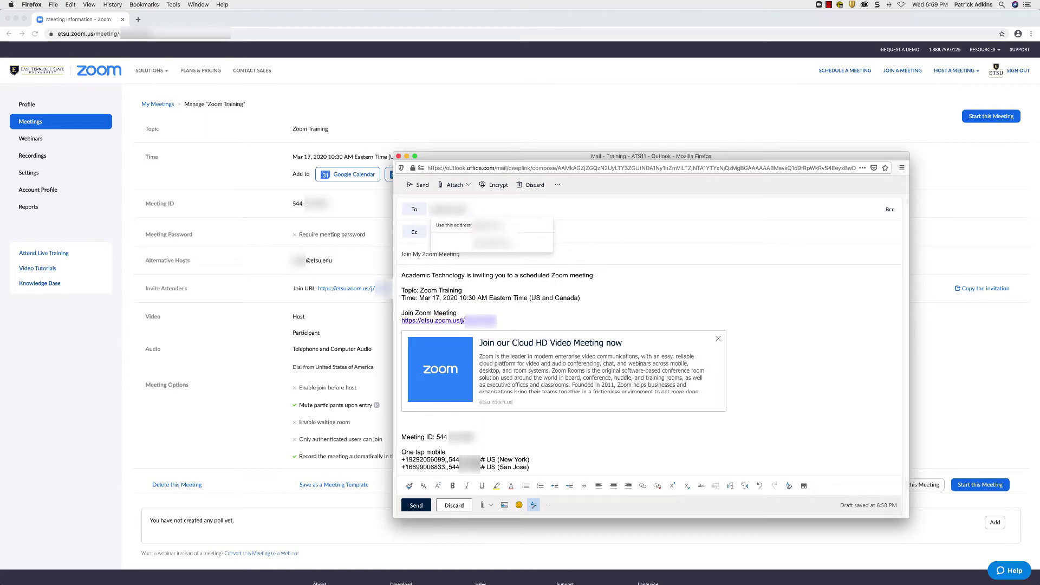
left_click(612, 255)
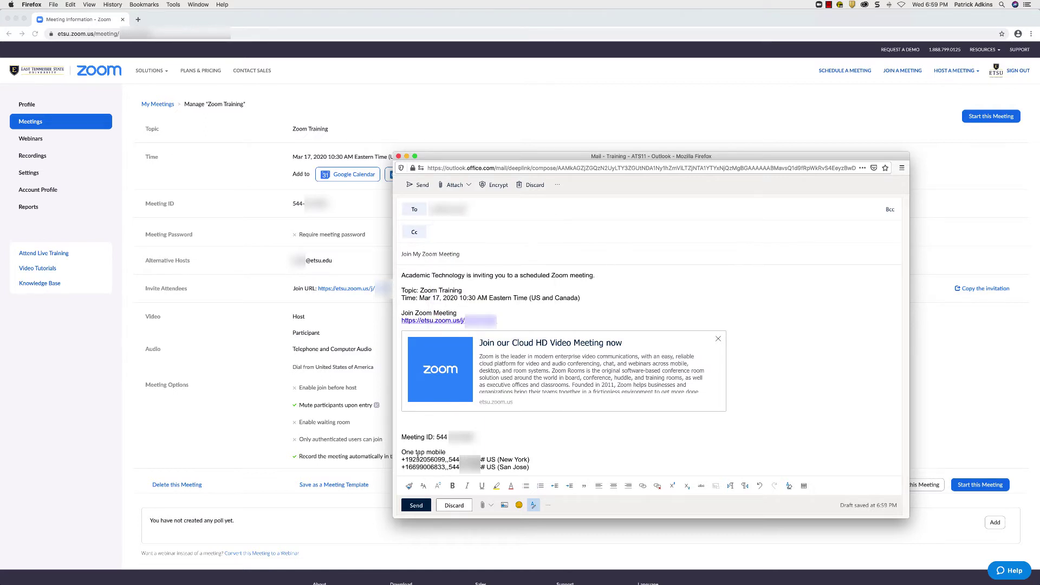
left_click(417, 506)
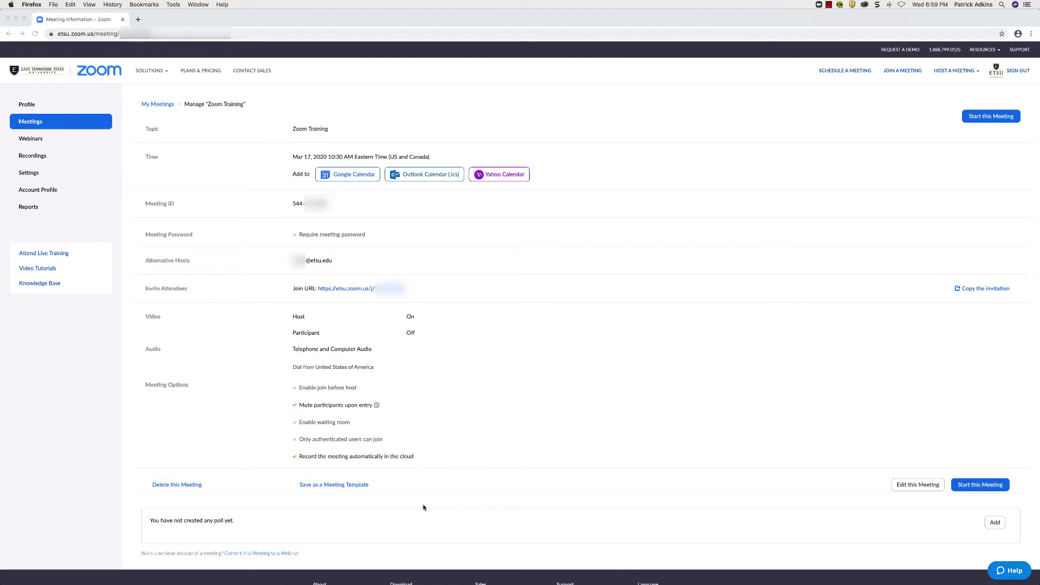
Bring the browser forward and return to the Meetings list in the sidebar.
left_click(35, 124)
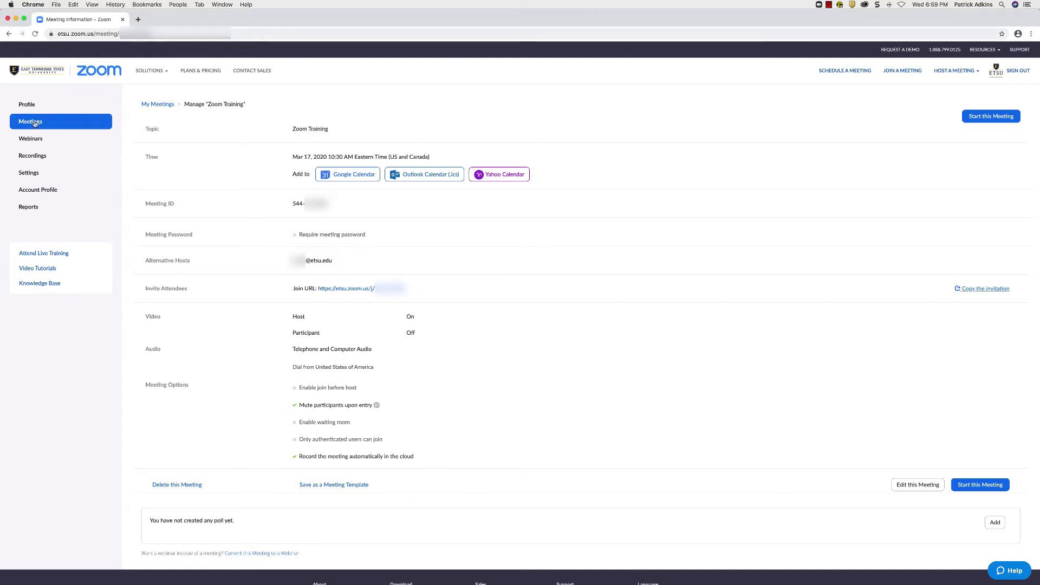
left_click(36, 124)
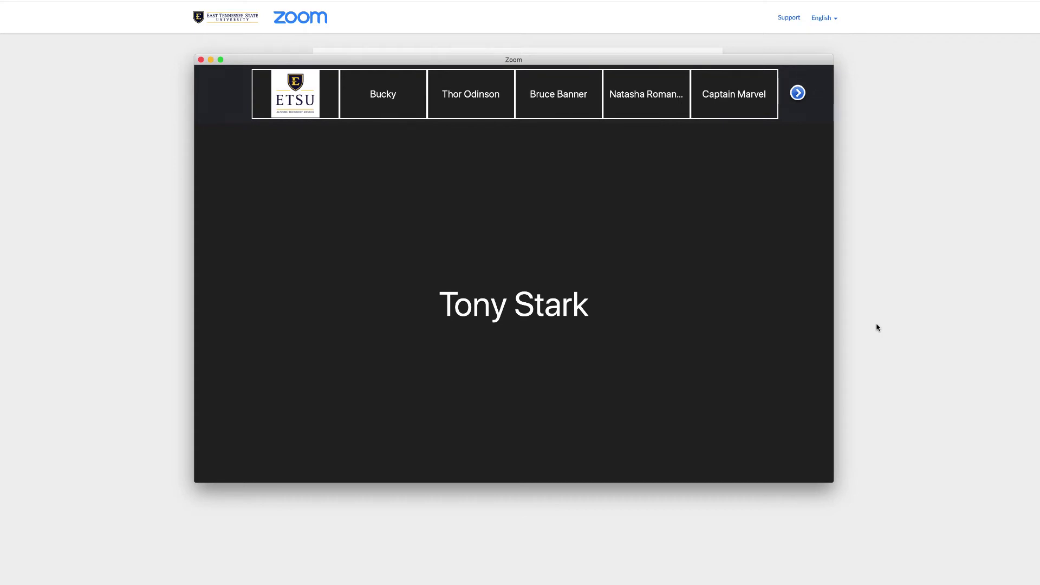
Copy the meeting's join URL and full invitation text from the invite window's Email tab, then close it.
mouse_move(799, 327)
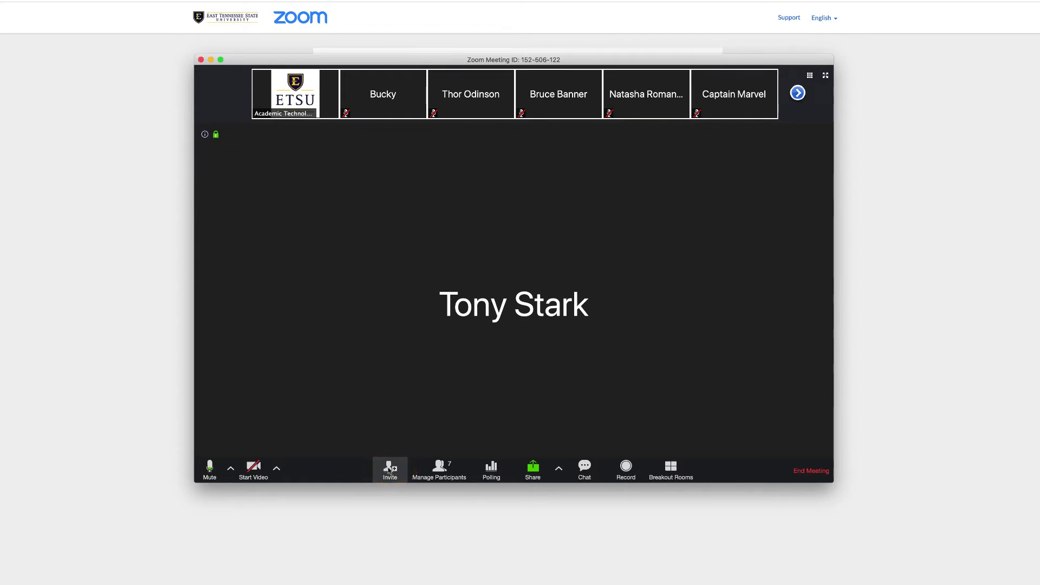
left_click(389, 471)
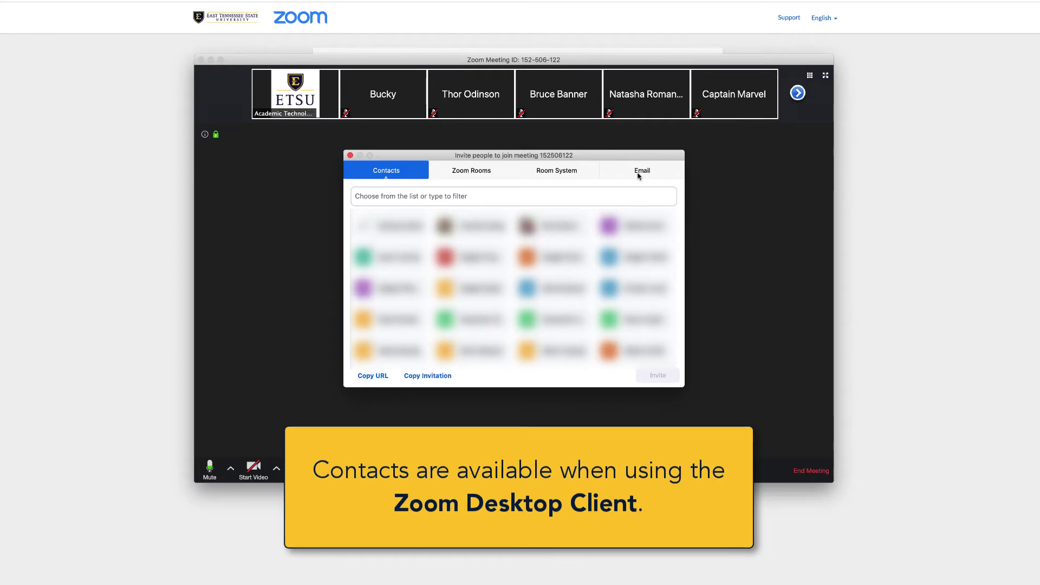
left_click(639, 173)
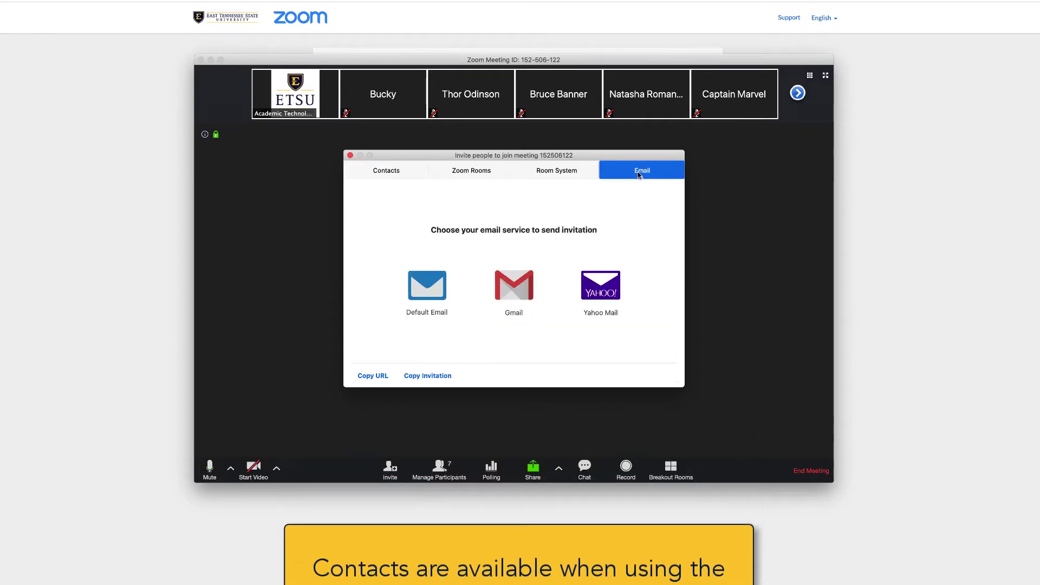
left_click(374, 376)
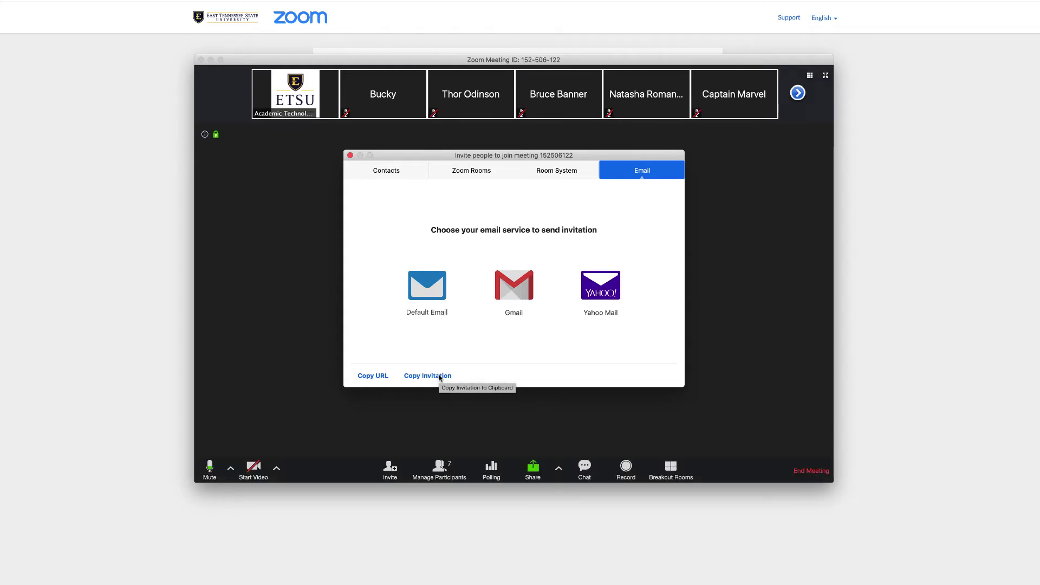
left_click(440, 378)
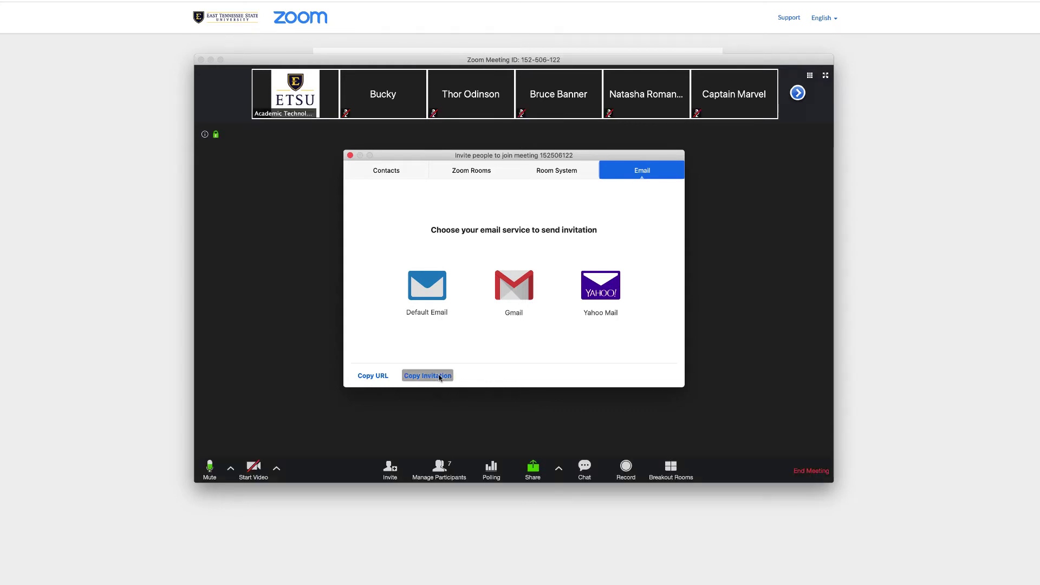
left_click(351, 155)
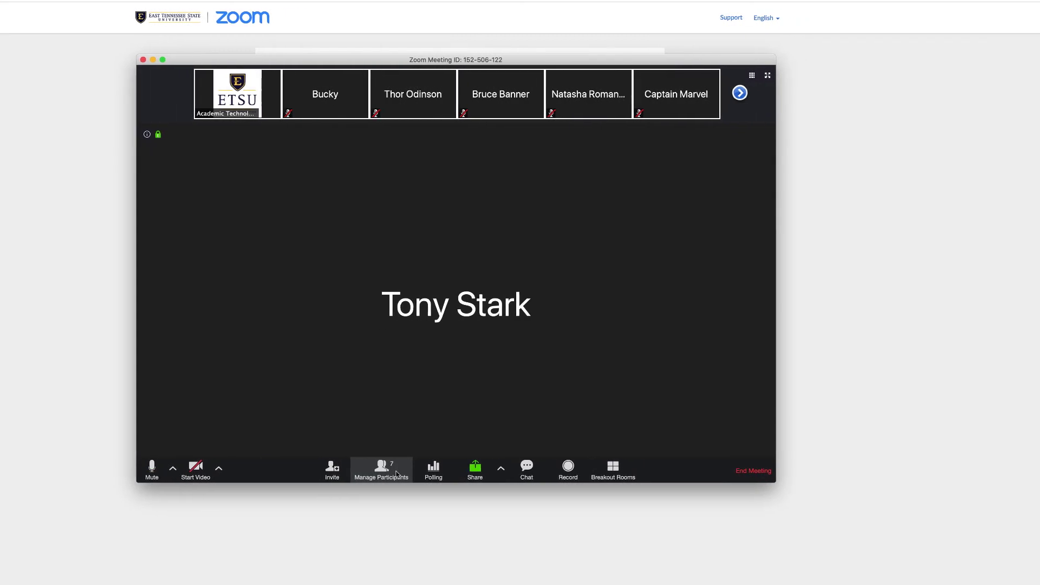
Show the Participants panel listing all seven attendees, with the meeting chat open beneath it.
left_click(397, 474)
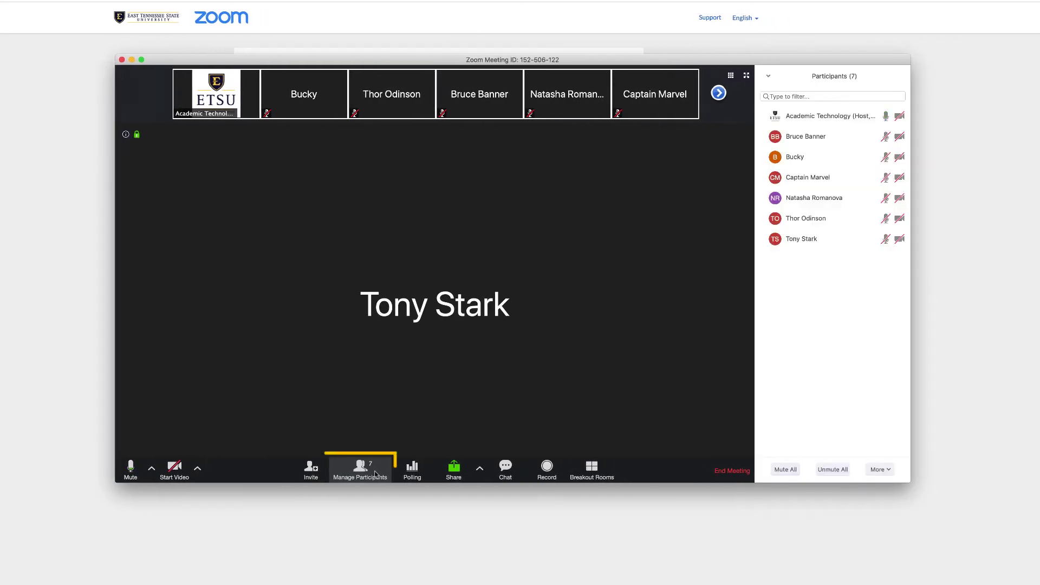
left_click(375, 474)
left_click(375, 475)
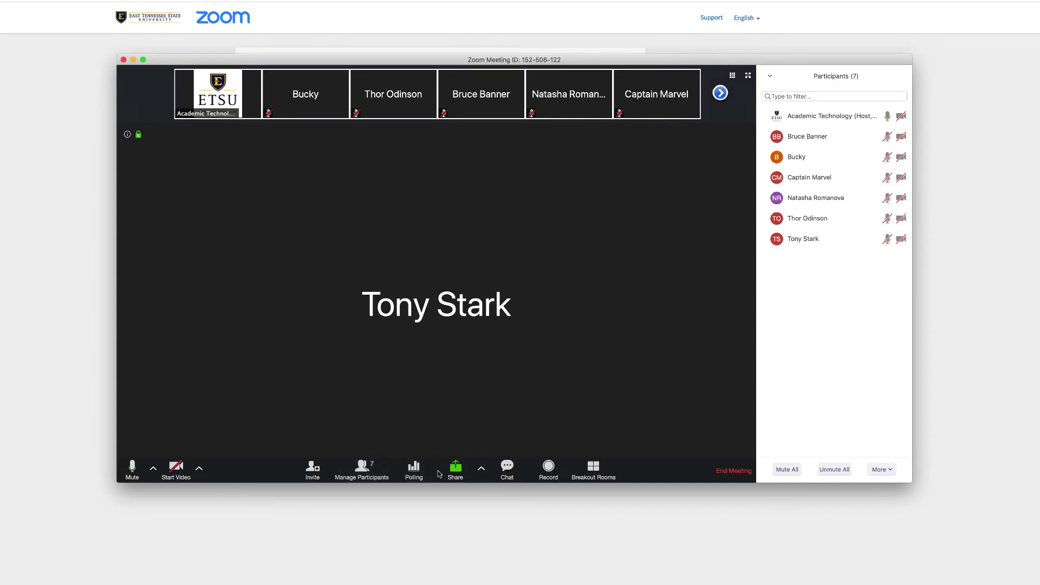
left_click(505, 470)
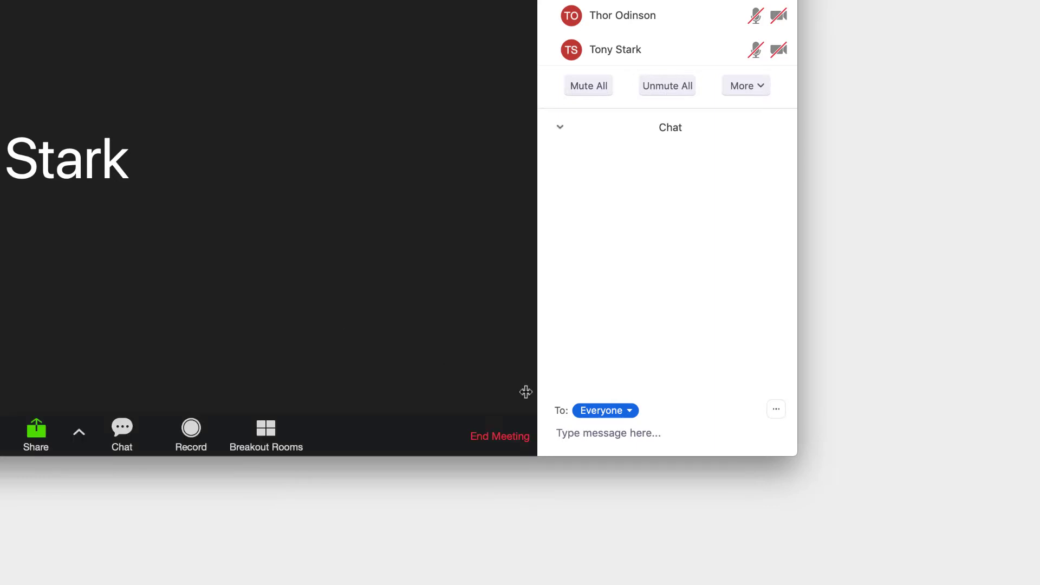
Post 'Hello everyone!' to everyone in the meeting chat.
left_click(578, 432)
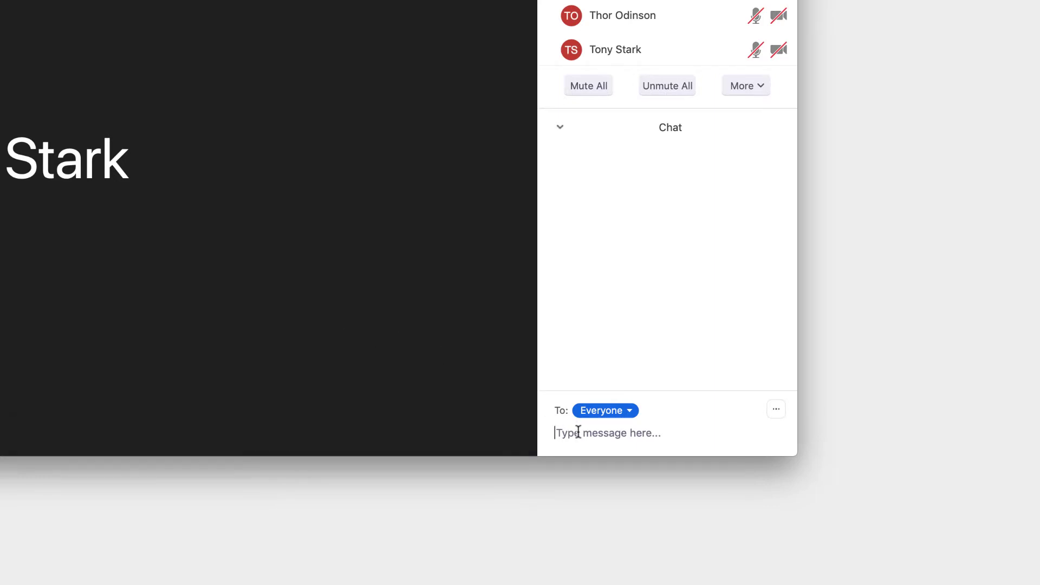
type("Hello")
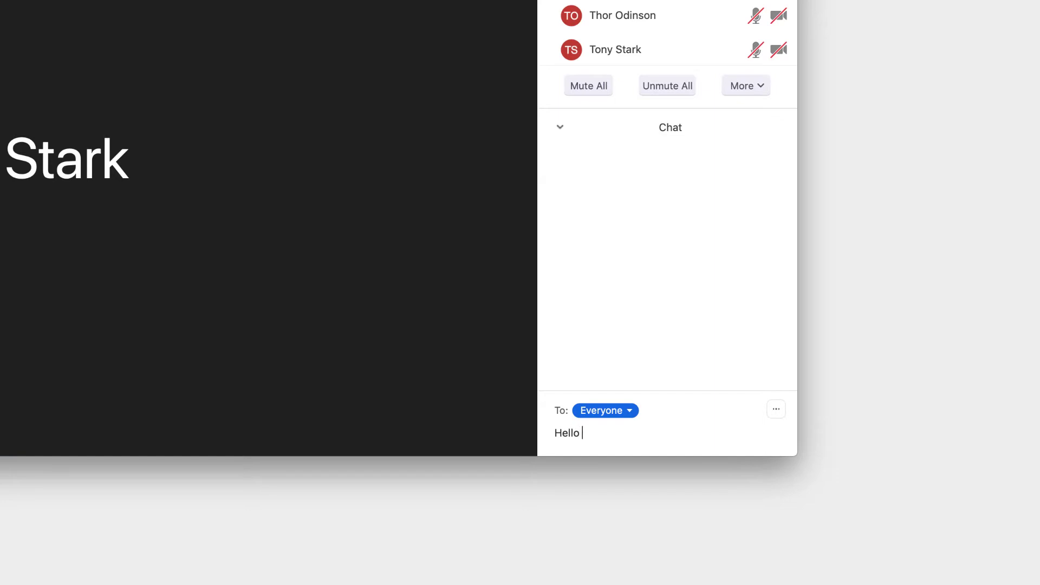
type(" everyone!")
key("Return")
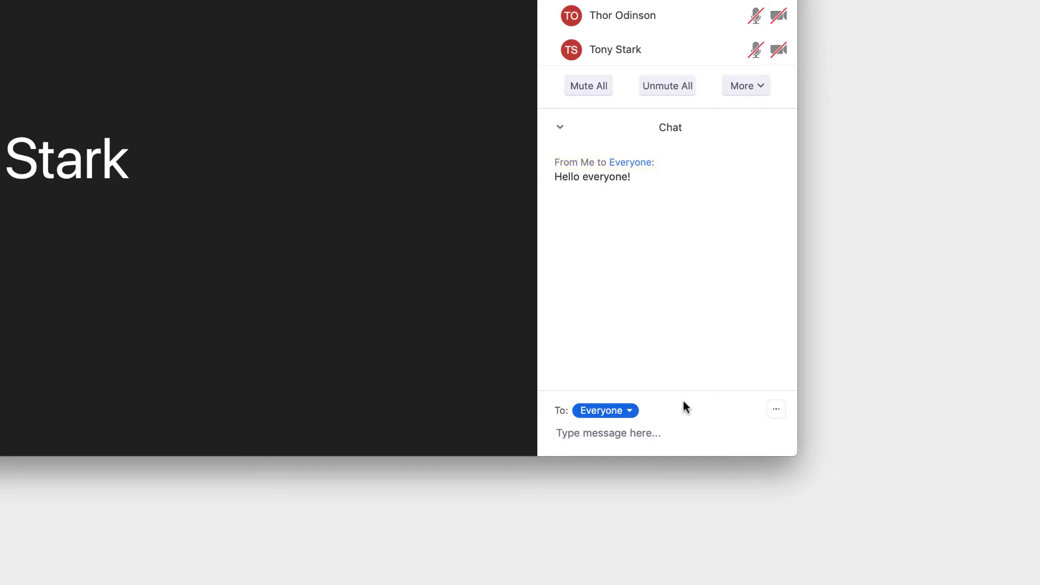
Send 'Don't be mad!' privately to one participant, then show the chat's save and permission options.
left_click(629, 413)
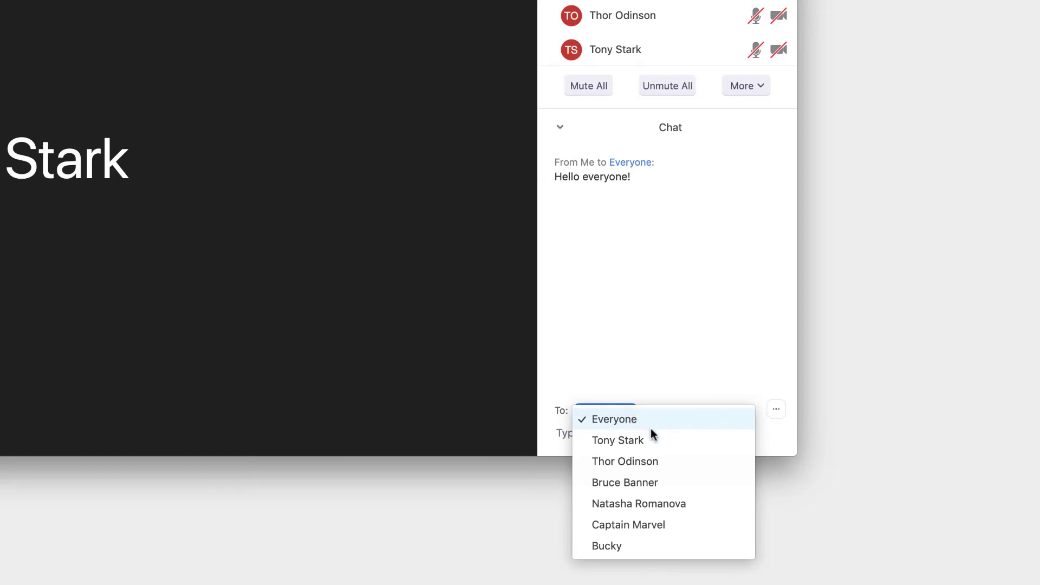
left_click(664, 480)
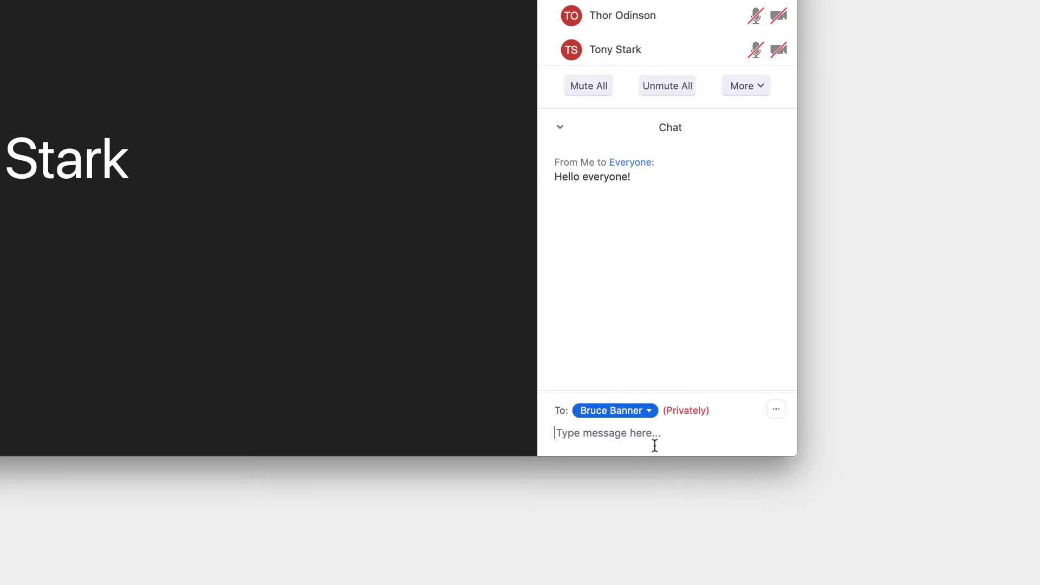
type("Don’t be mad!")
key("Return")
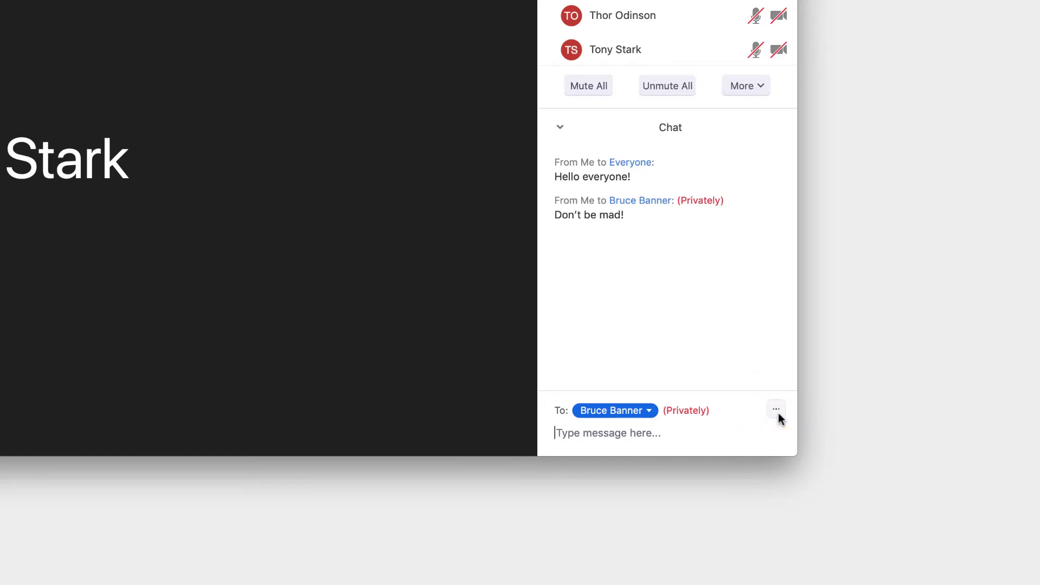
left_click(778, 414)
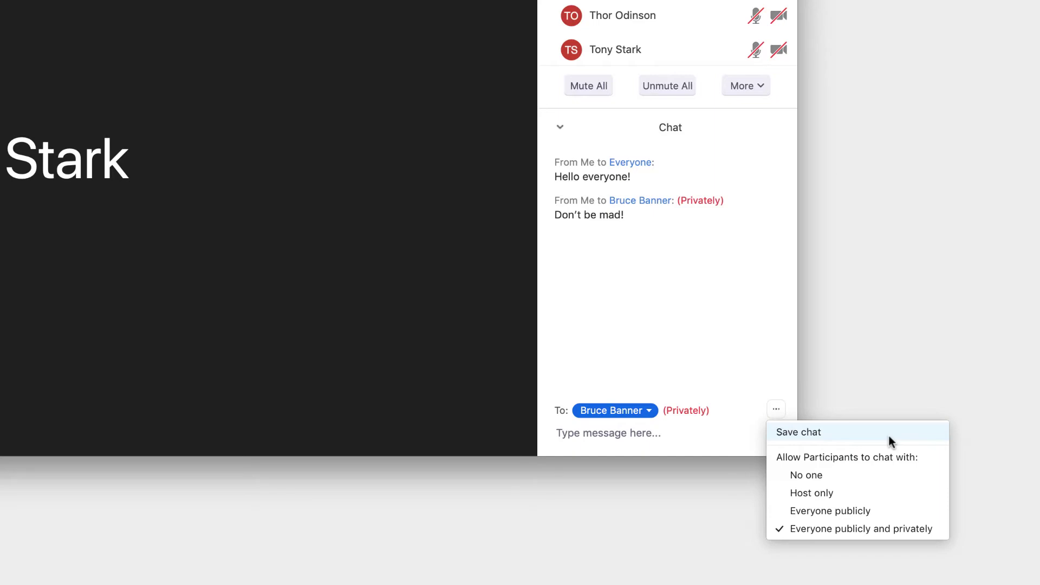
Save the meeting chat and open the saved meeting_saved_chat.txt file from Finder.
left_click(889, 436)
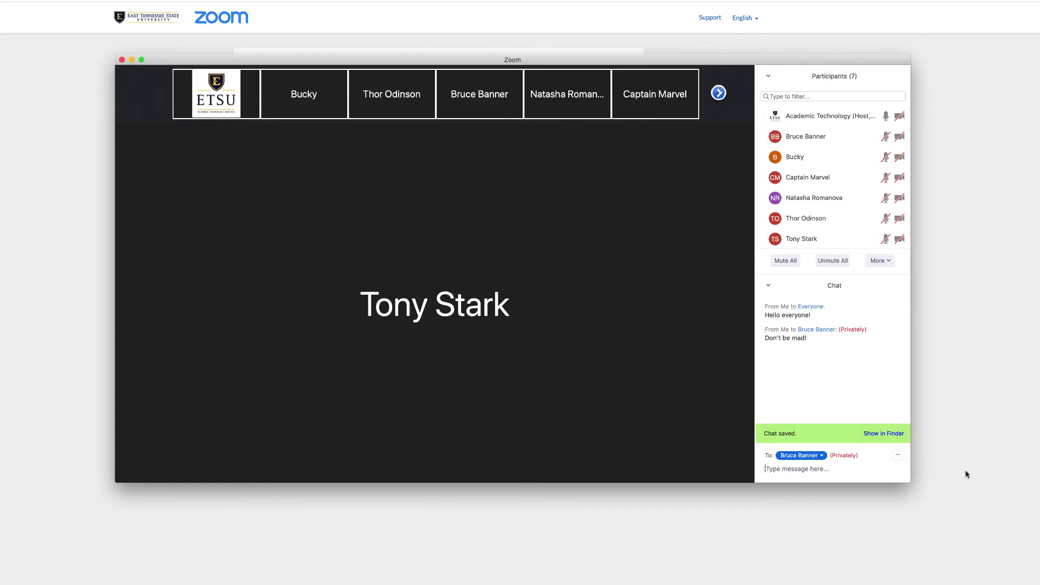
left_click(889, 433)
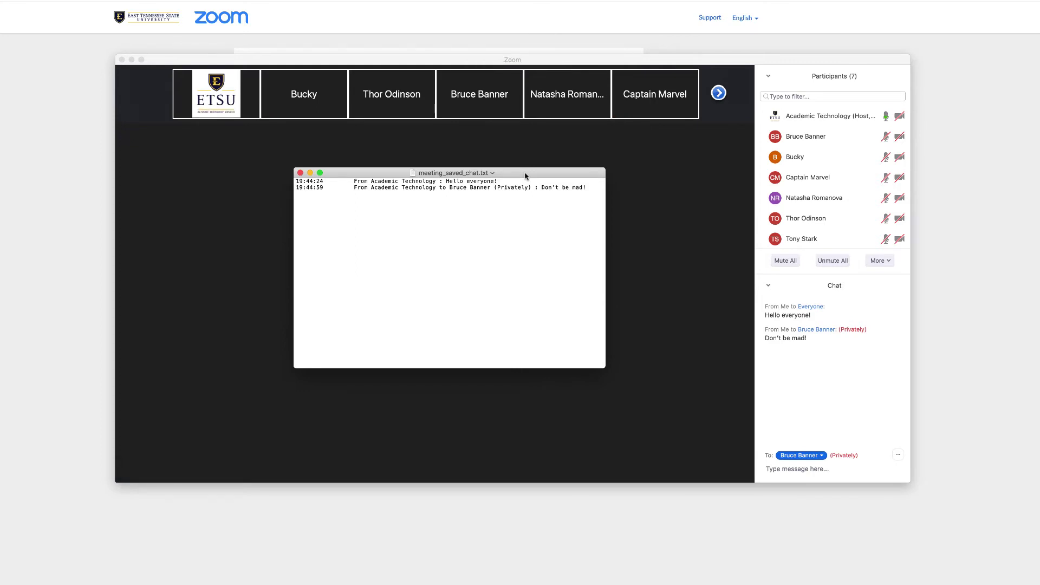
left_click(353, 181)
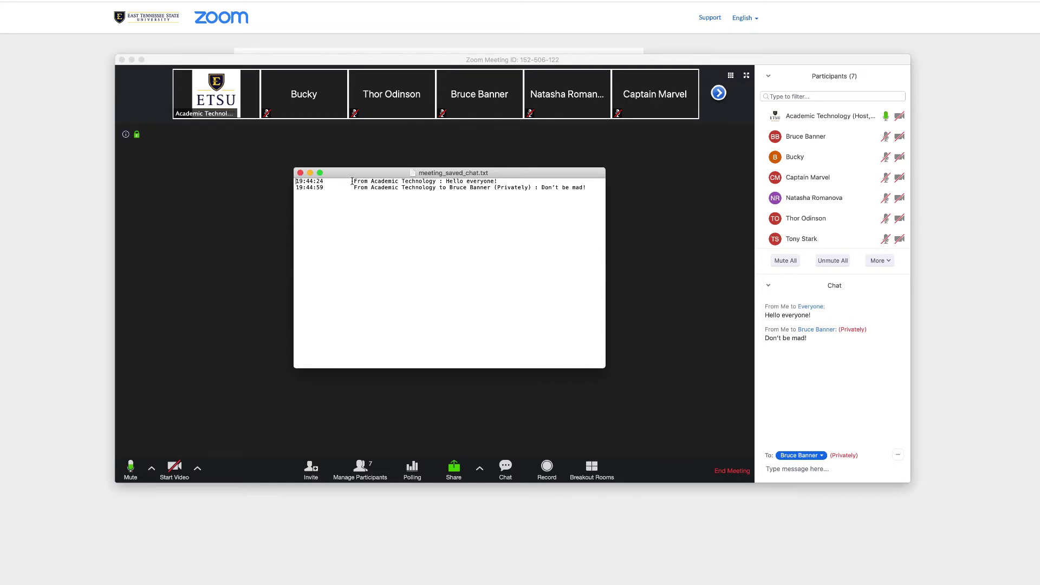
Review the saved public message and the '(Privately)' line, then close the text file.
left_click_drag(352, 181, 498, 182)
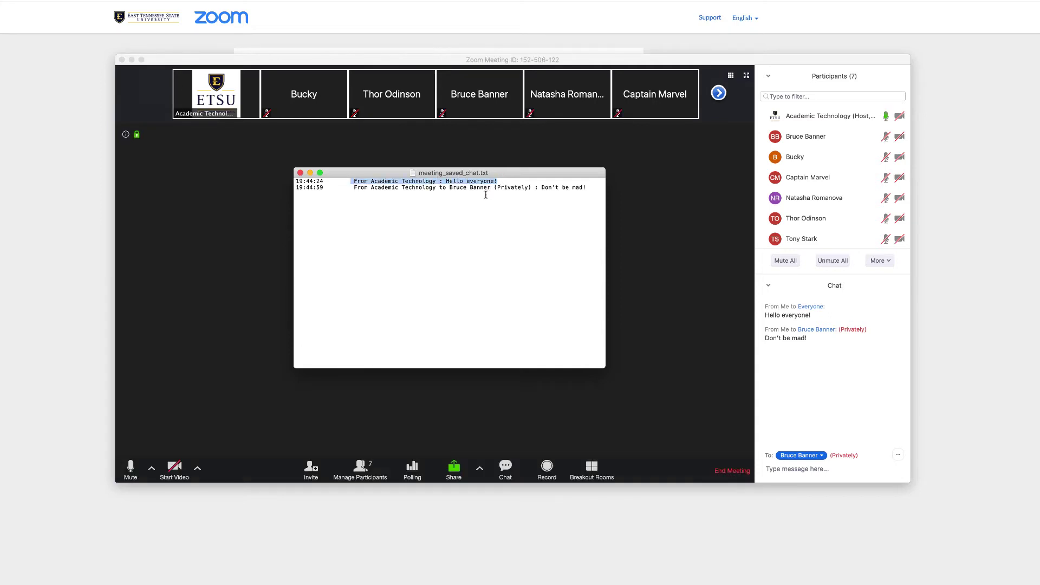
left_click(452, 196)
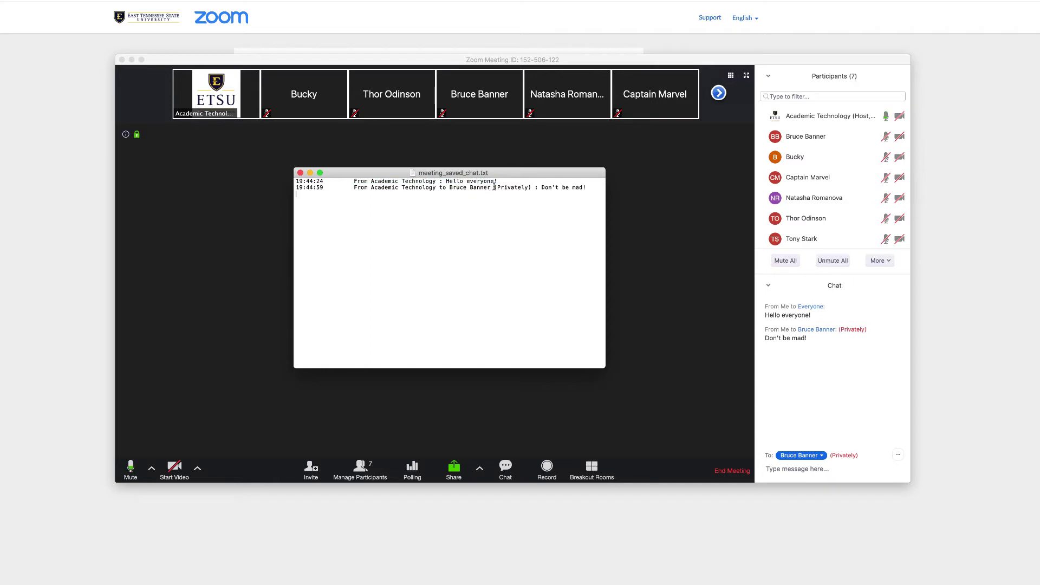
left_click_drag(494, 188, 531, 187)
left_click(533, 214)
left_click(300, 172)
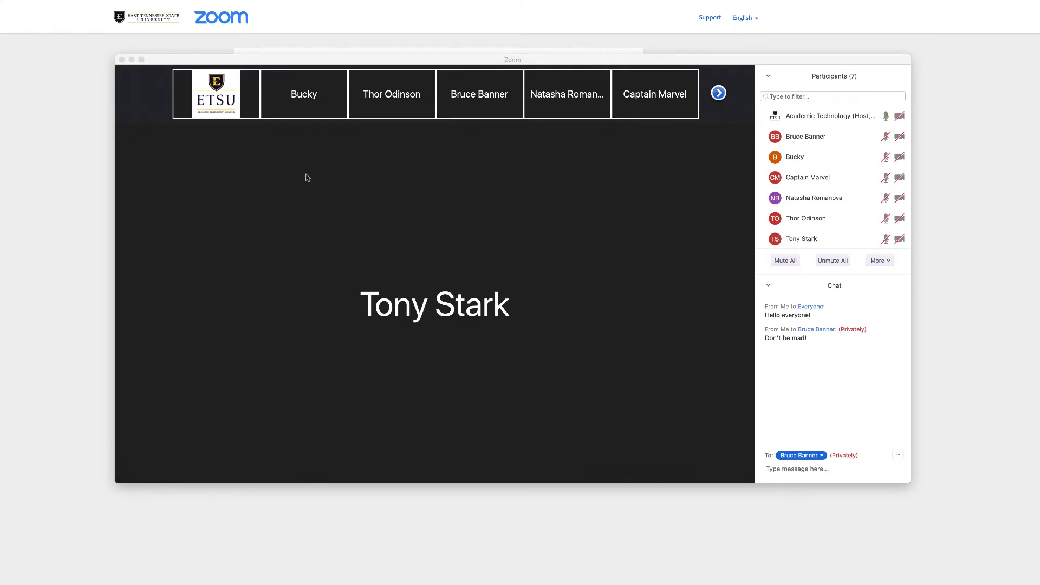
Collapse the chat panel and send Tony Stark an Ask to Start Video request.
left_click(505, 466)
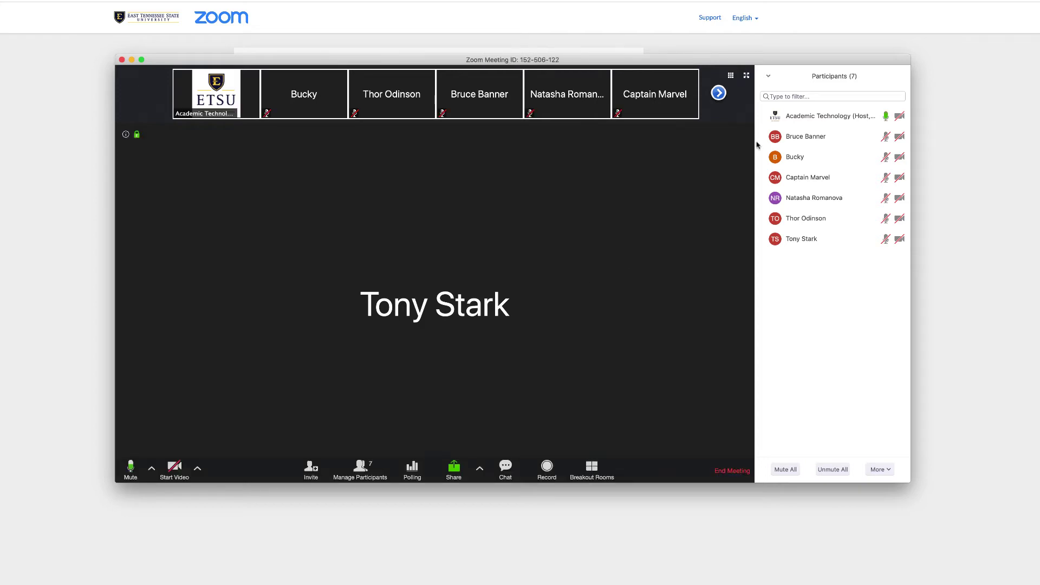
mouse_move(827, 244)
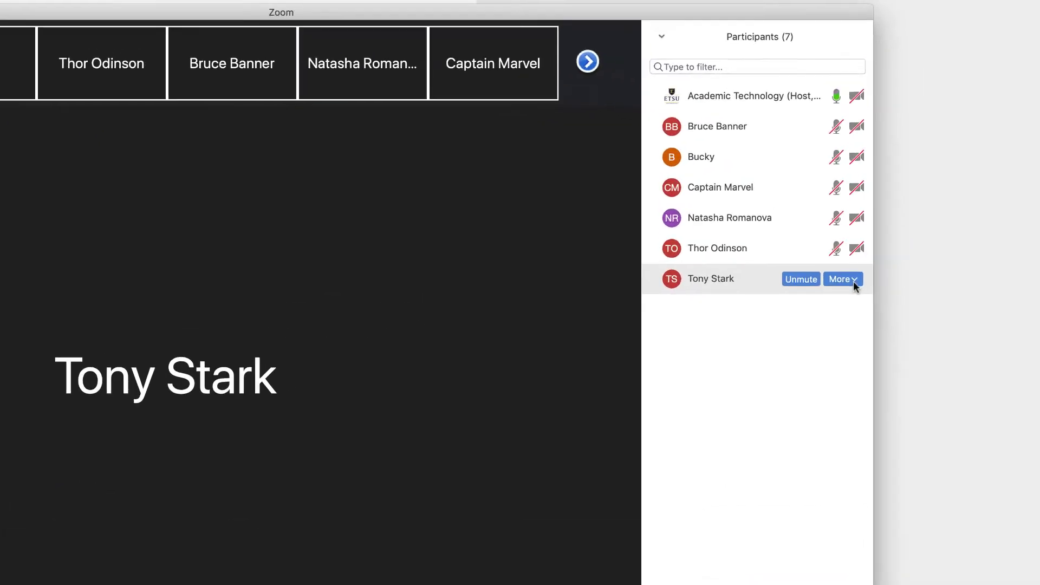
left_click(837, 296)
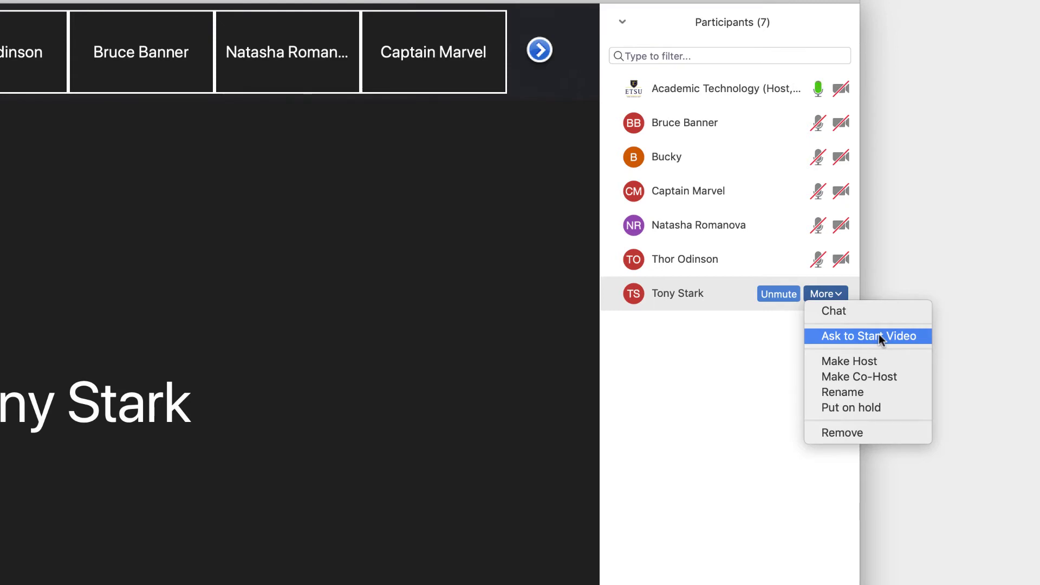
left_click(879, 334)
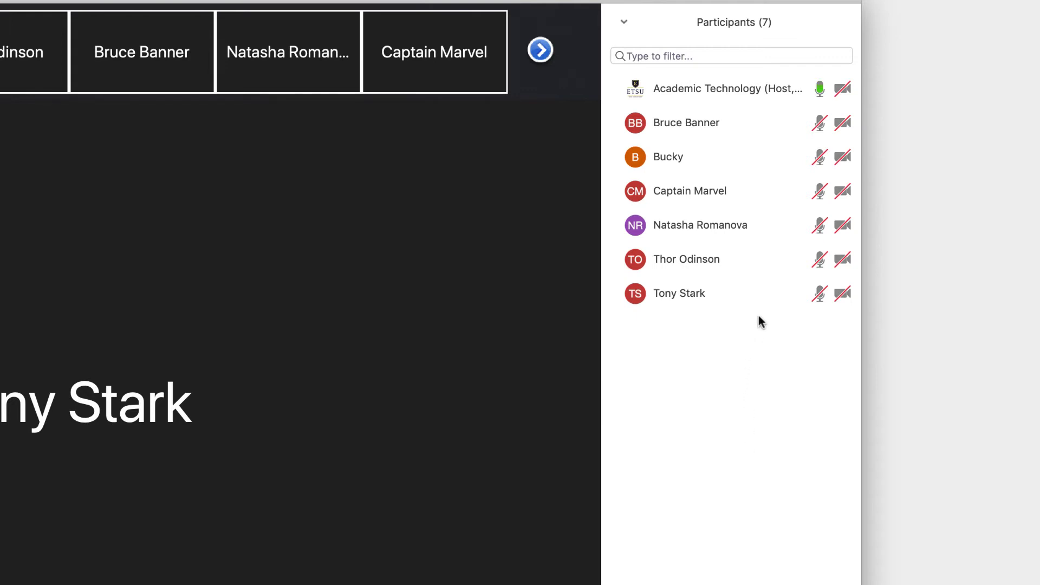
Use Make Co-Host on Tony Stark's participant row and confirm it.
mouse_move(772, 299)
left_click(818, 293)
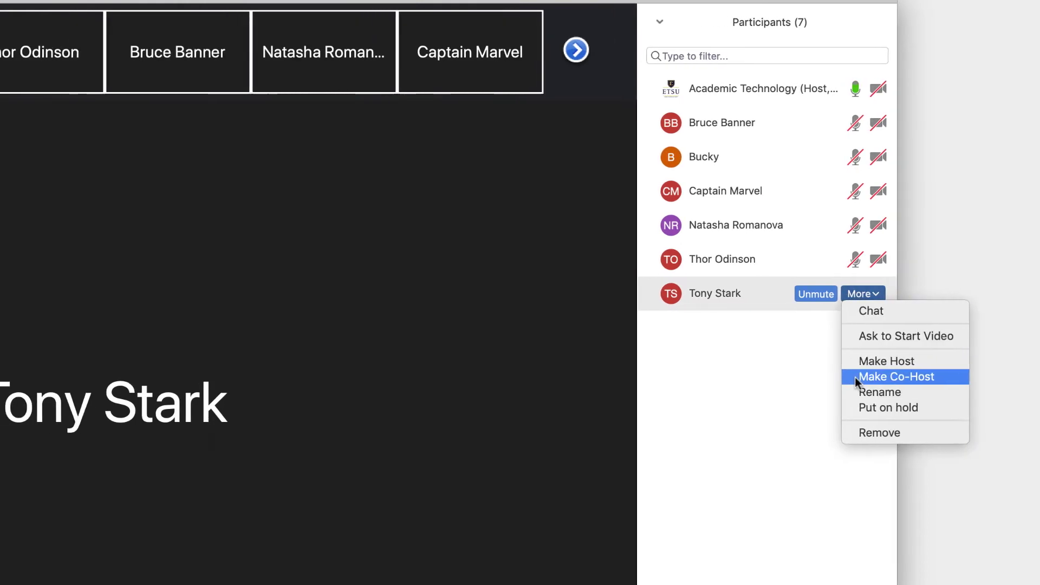
left_click(820, 378)
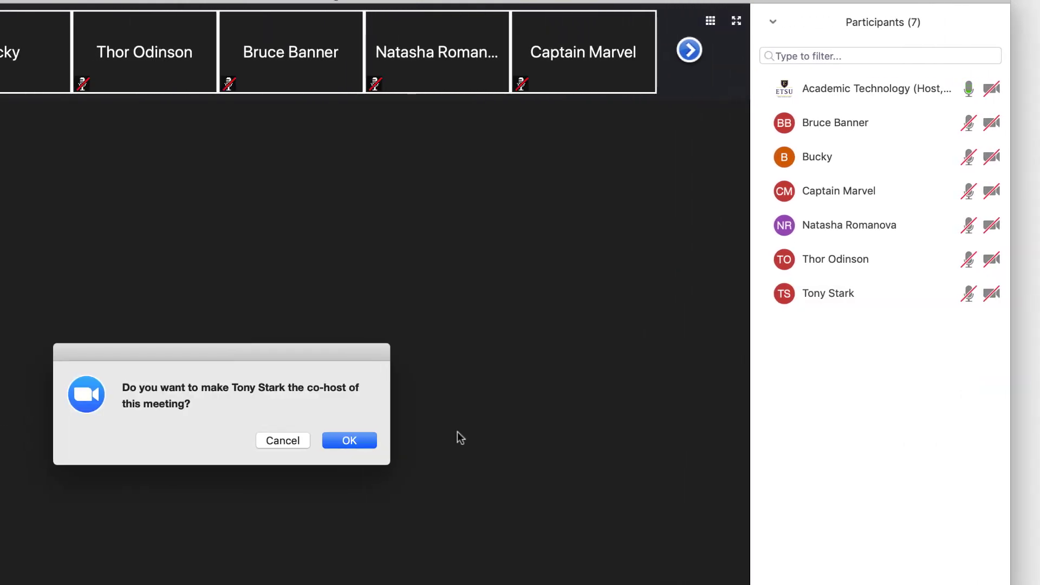
left_click(367, 443)
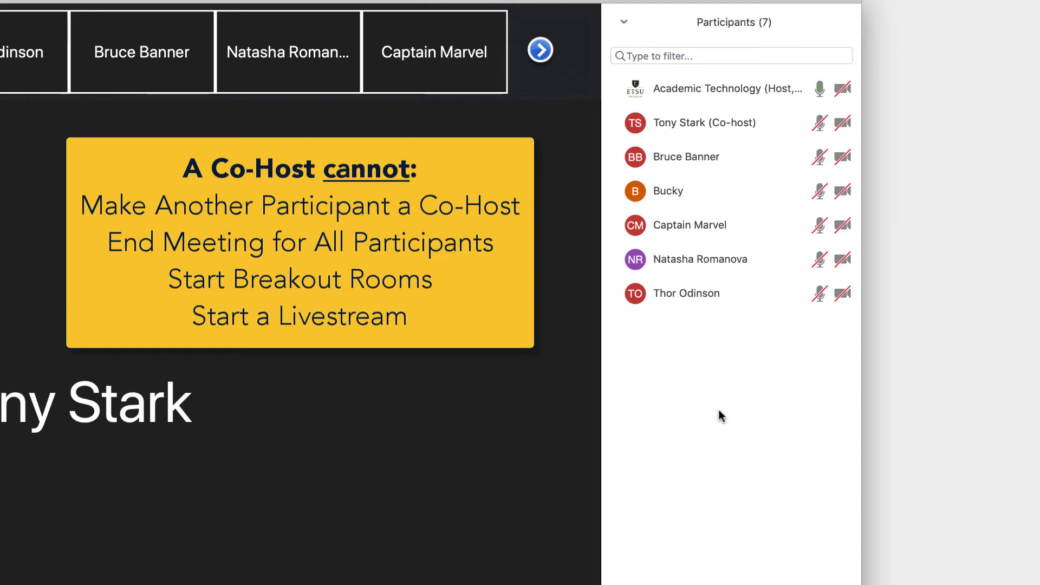
Make Thor Odinson host, confirm the handover, then use Reclaim Host to take it back.
mouse_move(717, 302)
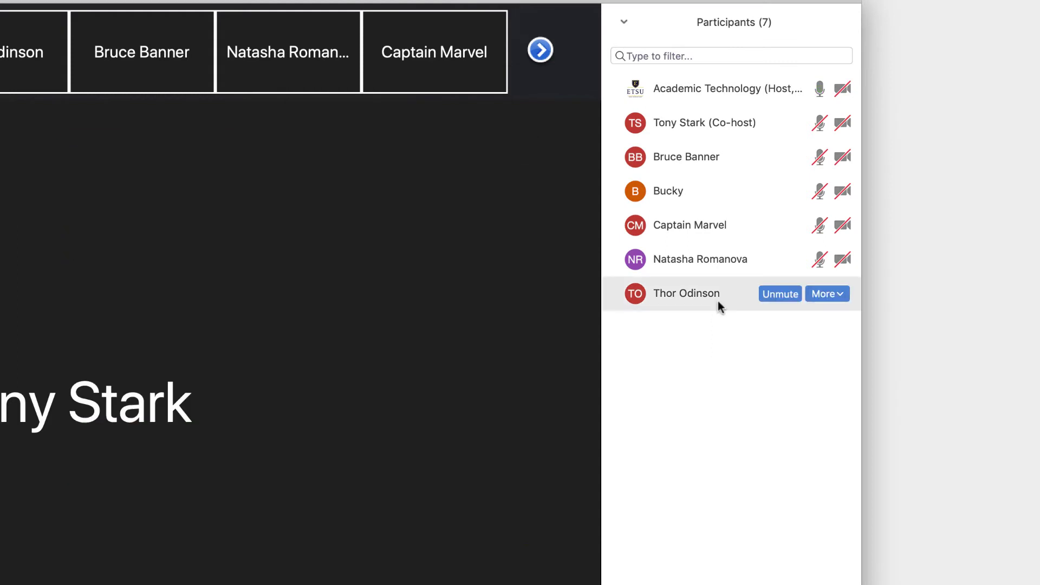
left_click(813, 294)
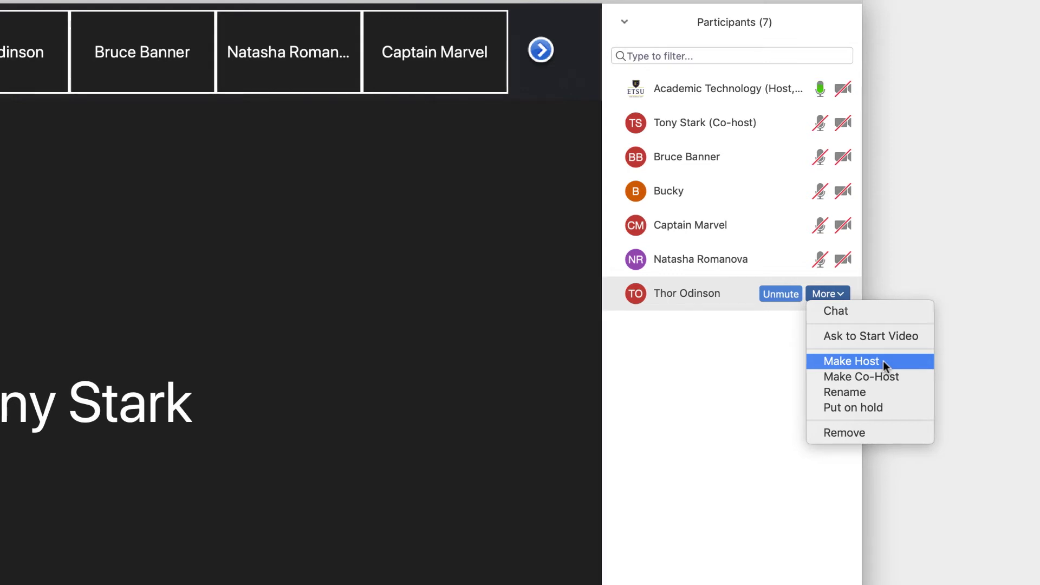
left_click(883, 360)
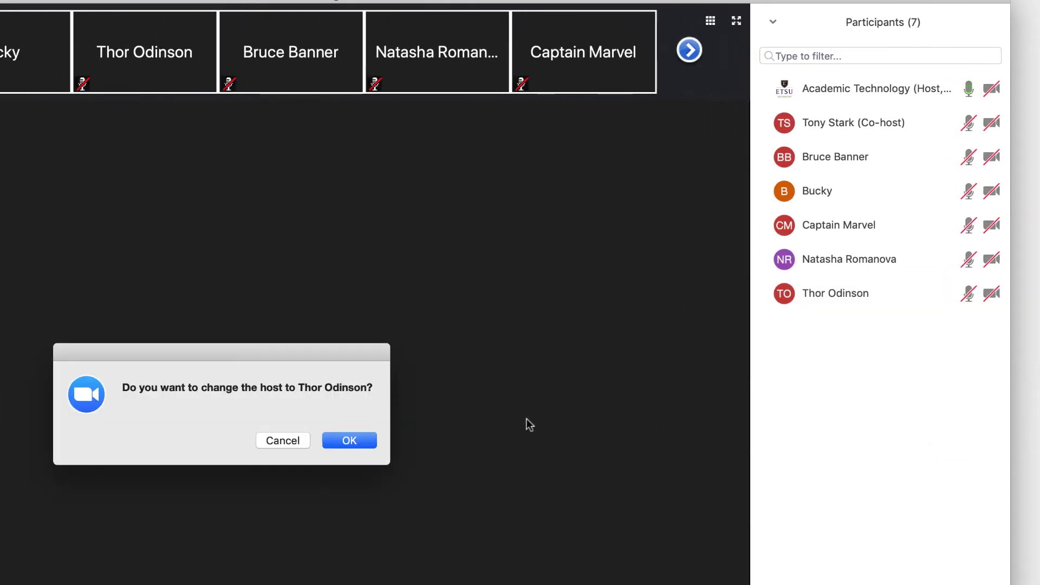
left_click(343, 441)
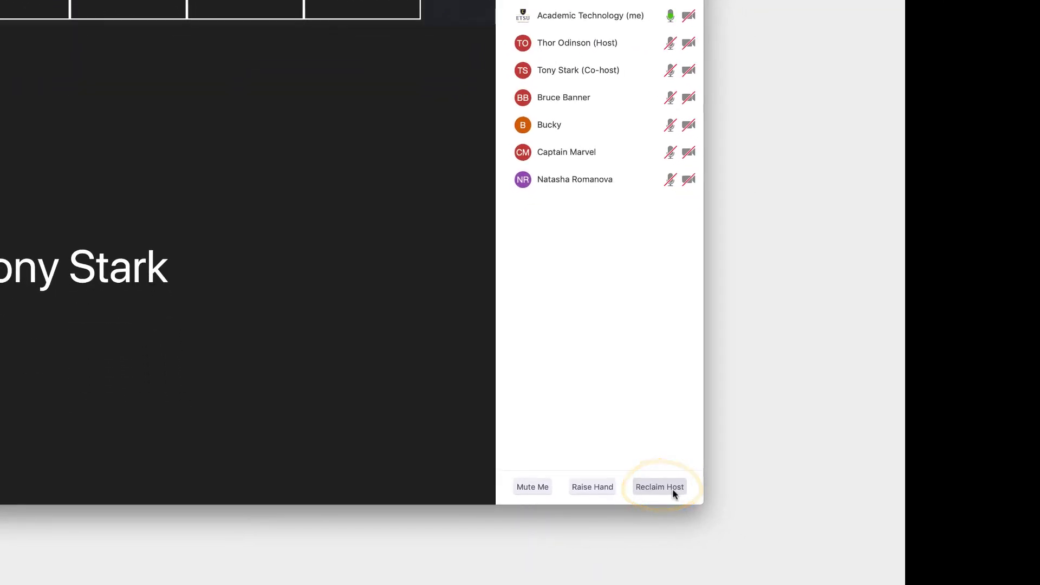
left_click(672, 489)
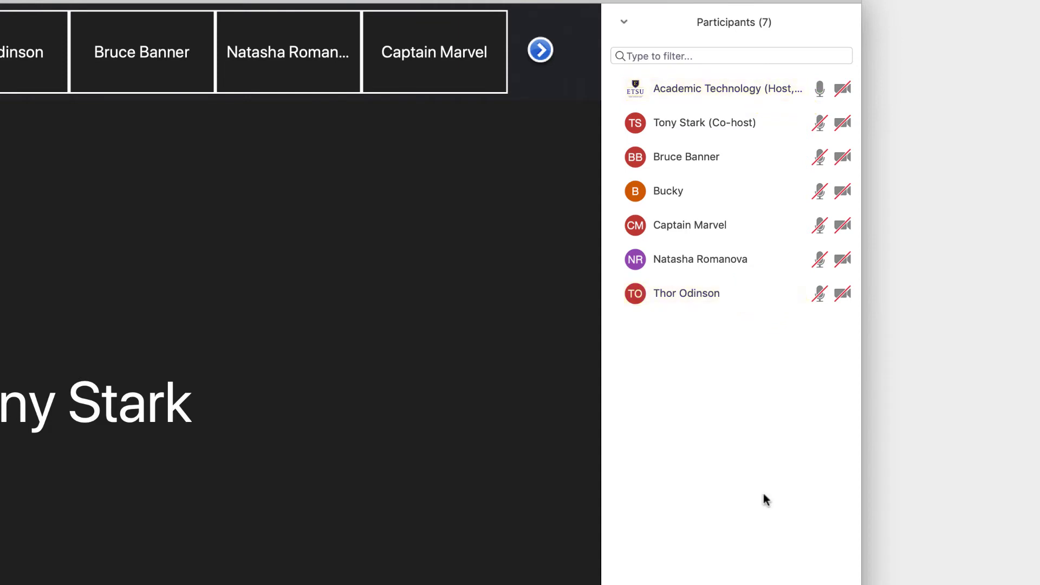
left_click(828, 293)
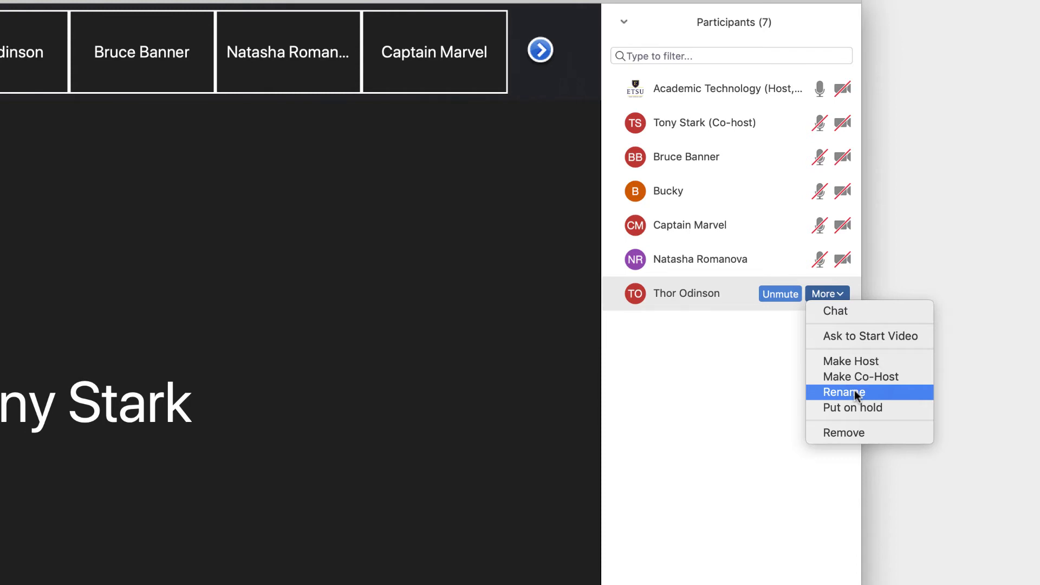
left_click(854, 390)
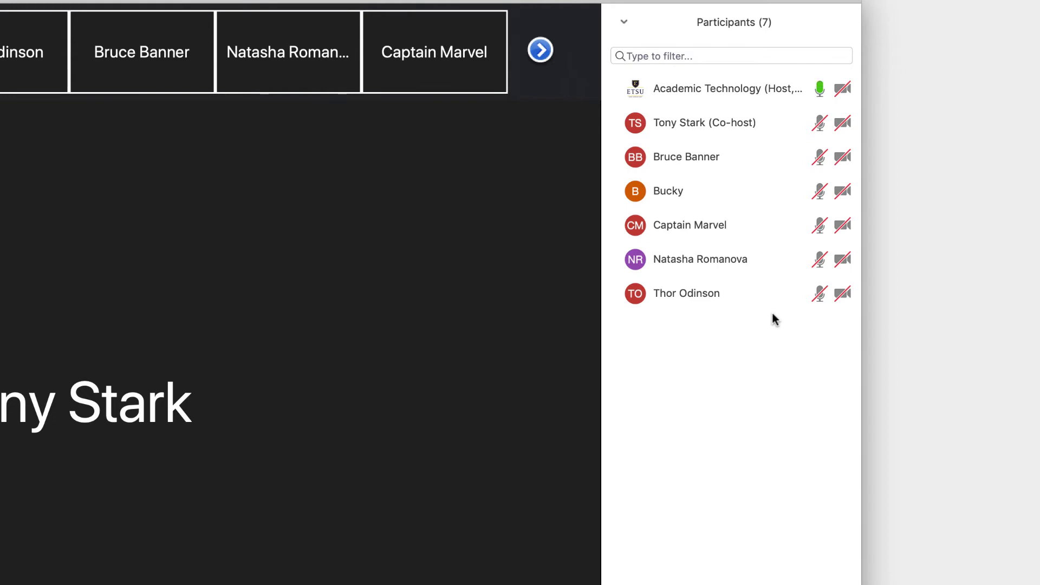
Put Thor Odinson on hold, then take him off hold from the on-hold section.
mouse_move(787, 297)
left_click(820, 297)
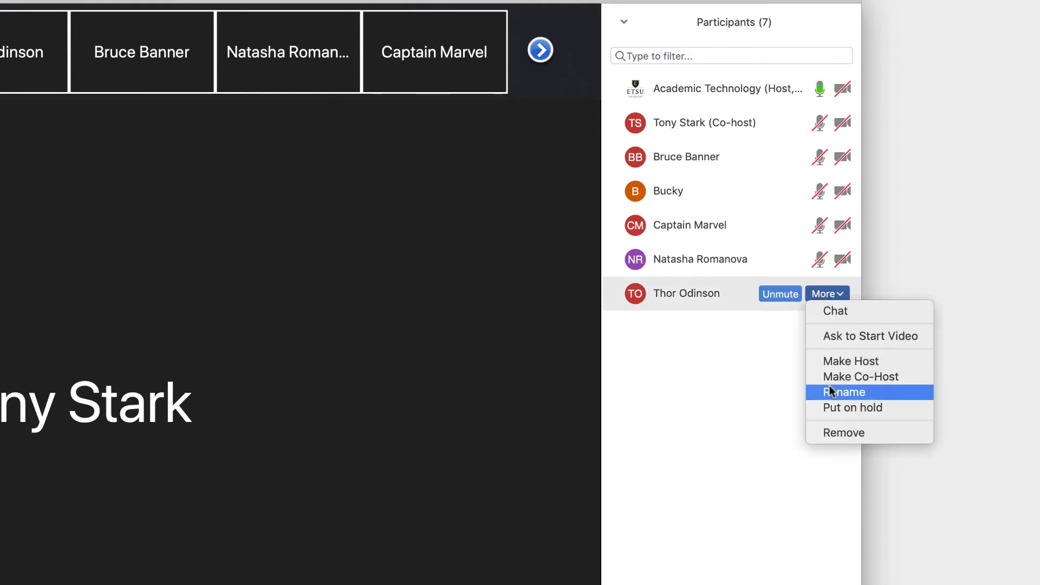
left_click(833, 407)
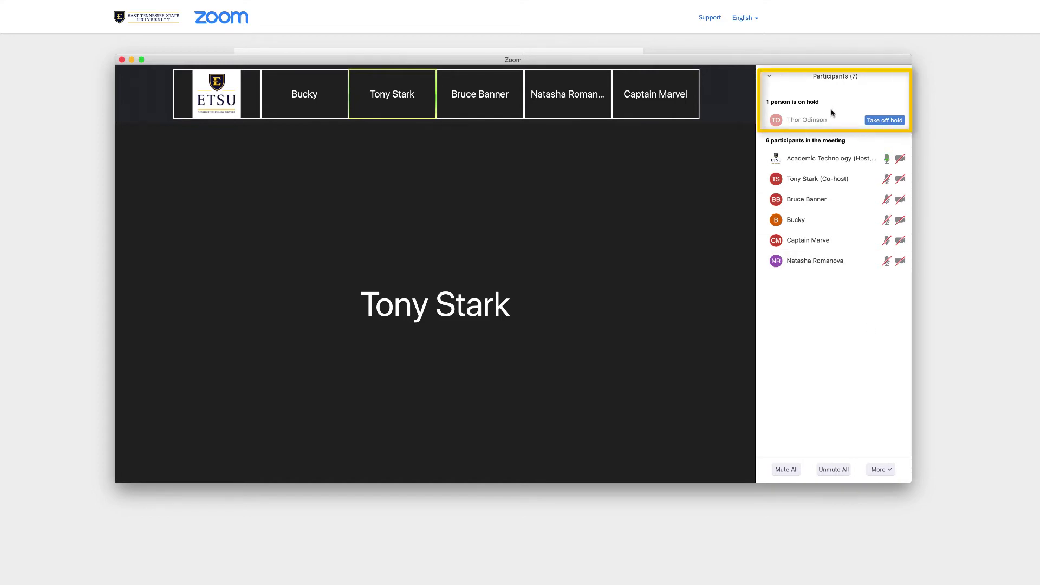
left_click(886, 120)
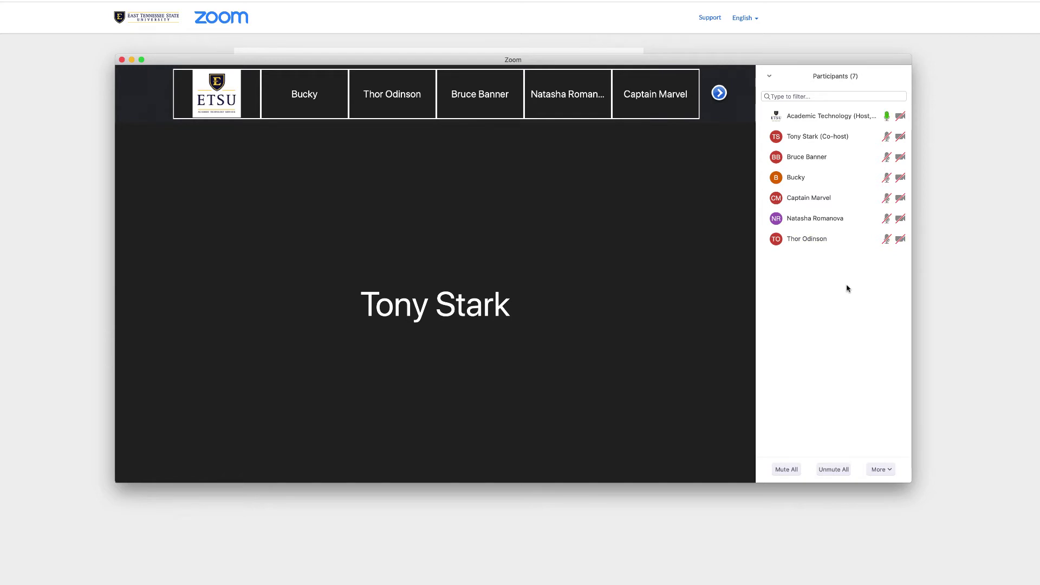
Remove Bruce Banner via his participant row and confirm the removal.
mouse_move(843, 161)
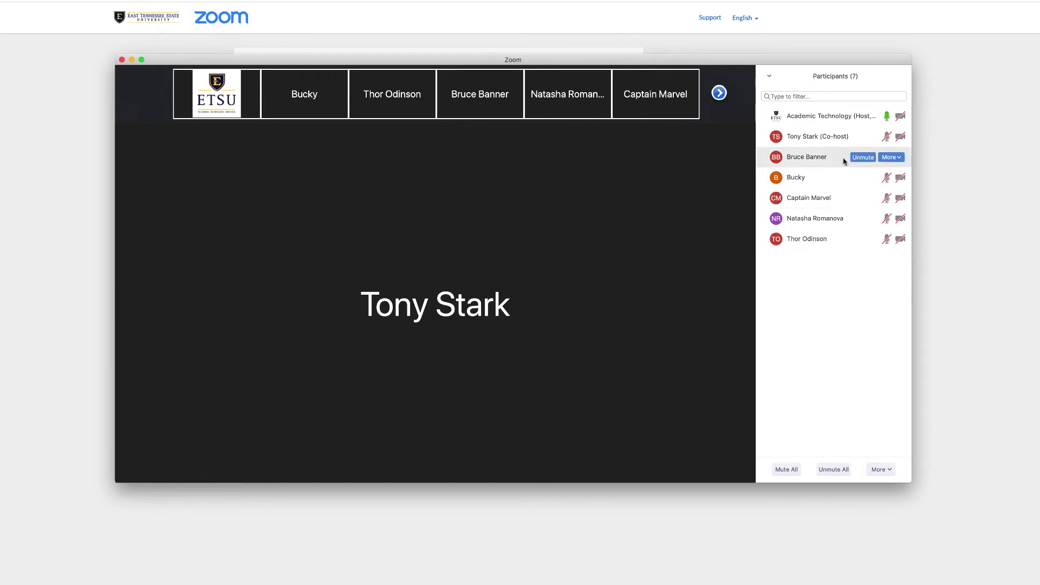
left_click(891, 157)
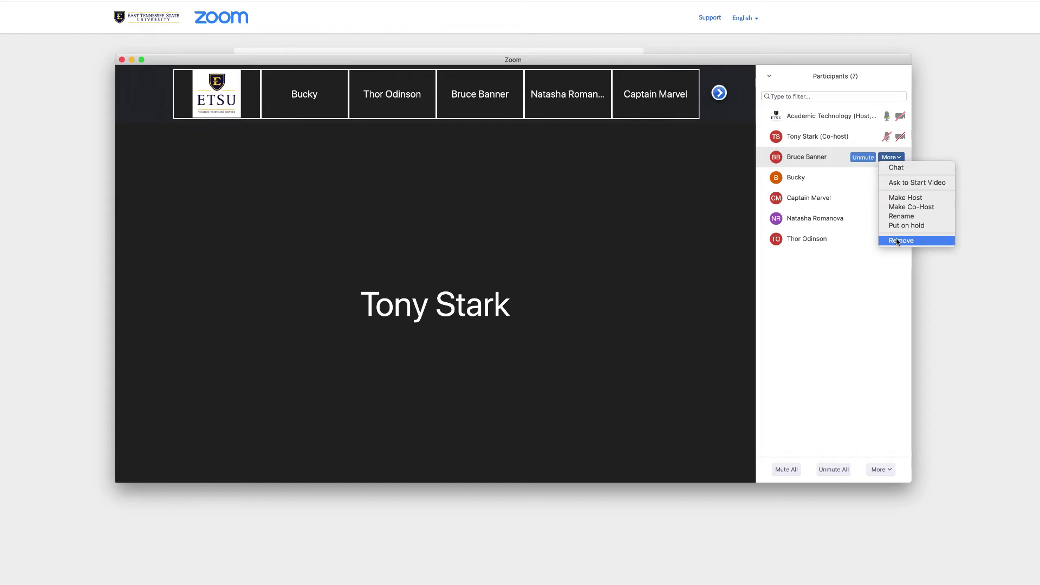
left_click(901, 241)
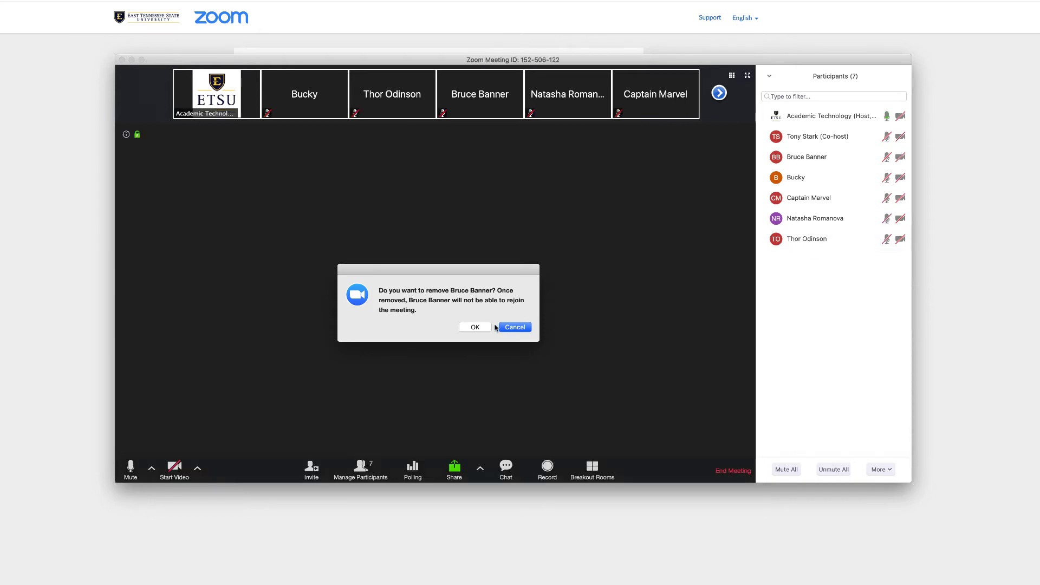
left_click(478, 328)
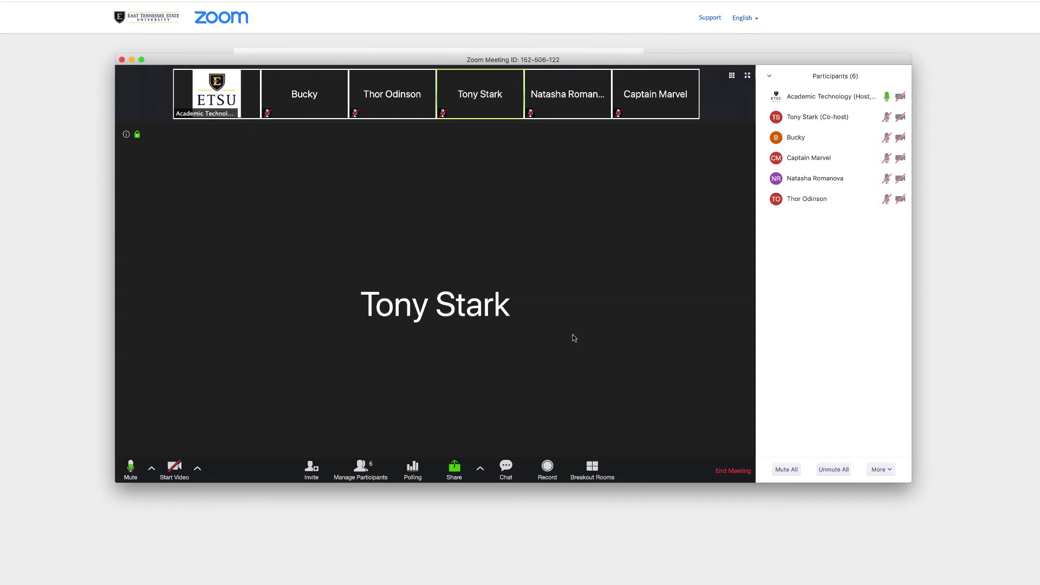
left_click(552, 470)
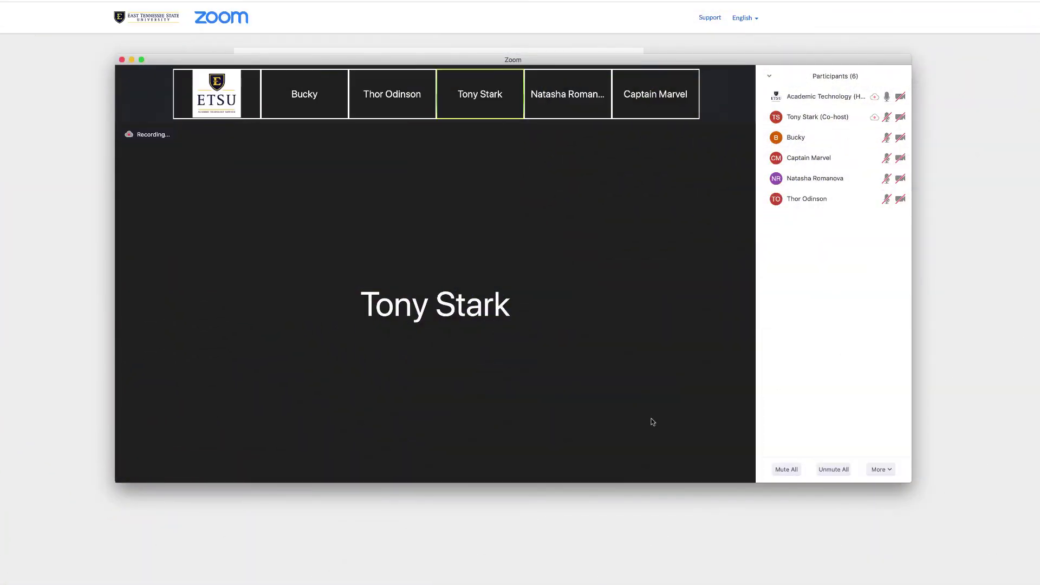
mouse_move(652, 422)
mouse_move(687, 196)
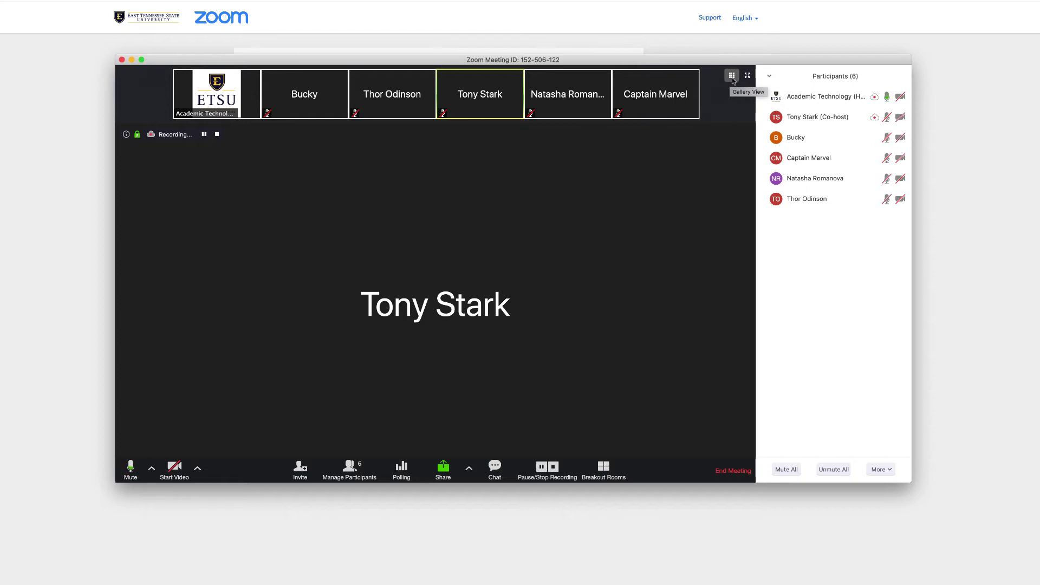
Switch to Gallery View, go full screen, and toggle Speaker View then back to Gallery.
left_click(732, 76)
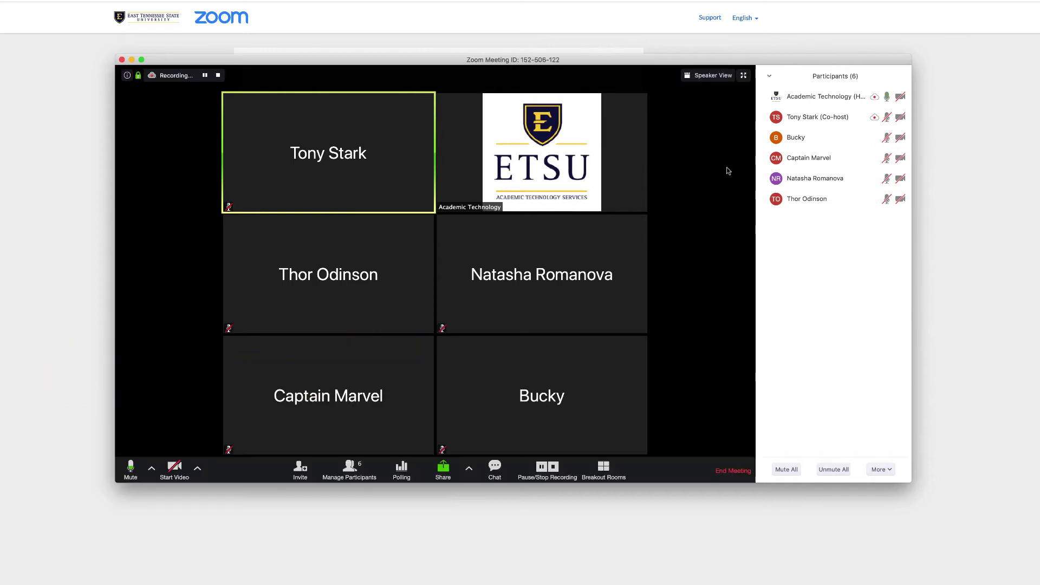
left_click(743, 77)
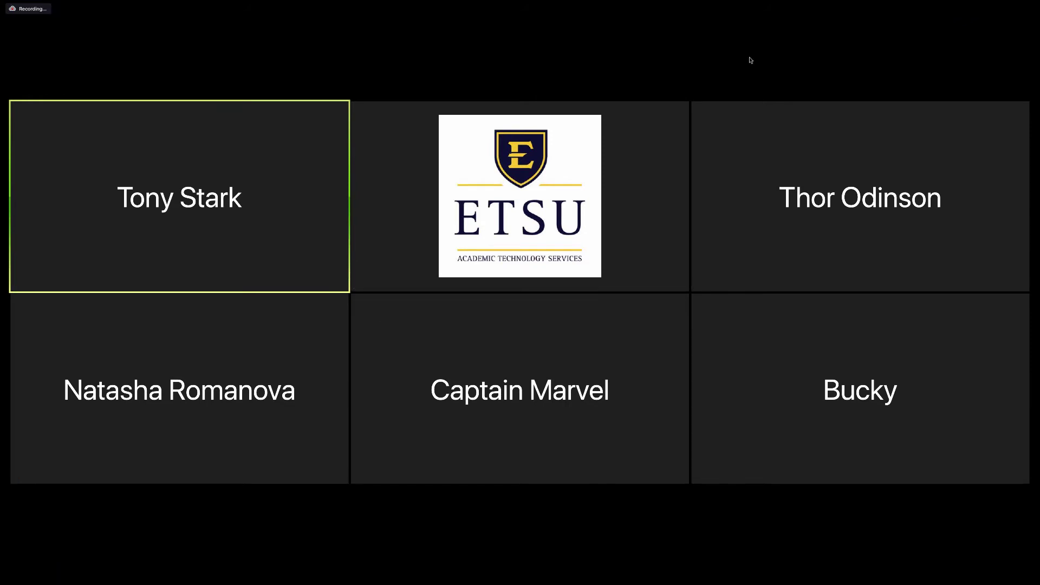
left_click(965, 9)
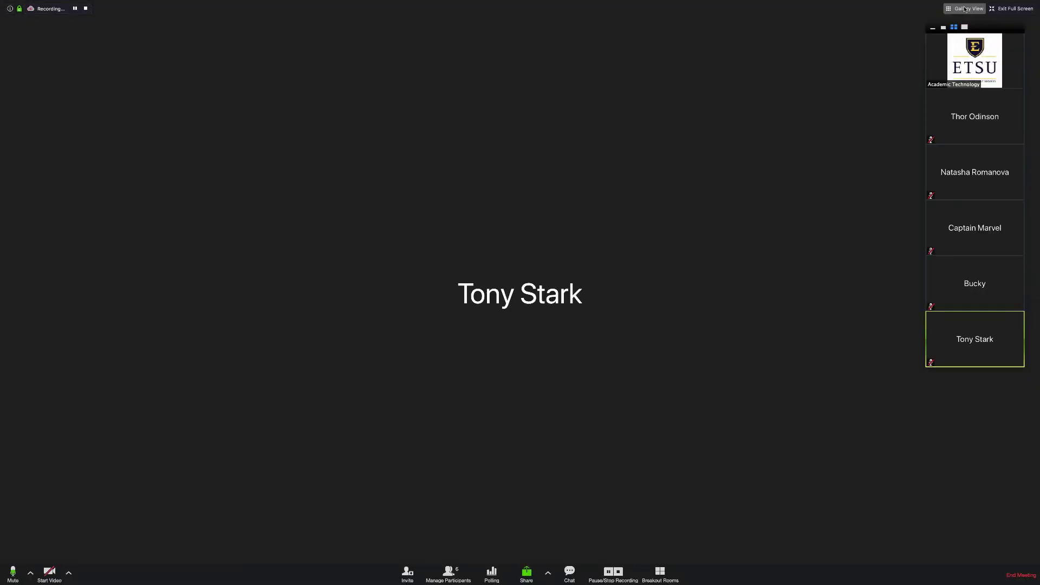
left_click(965, 8)
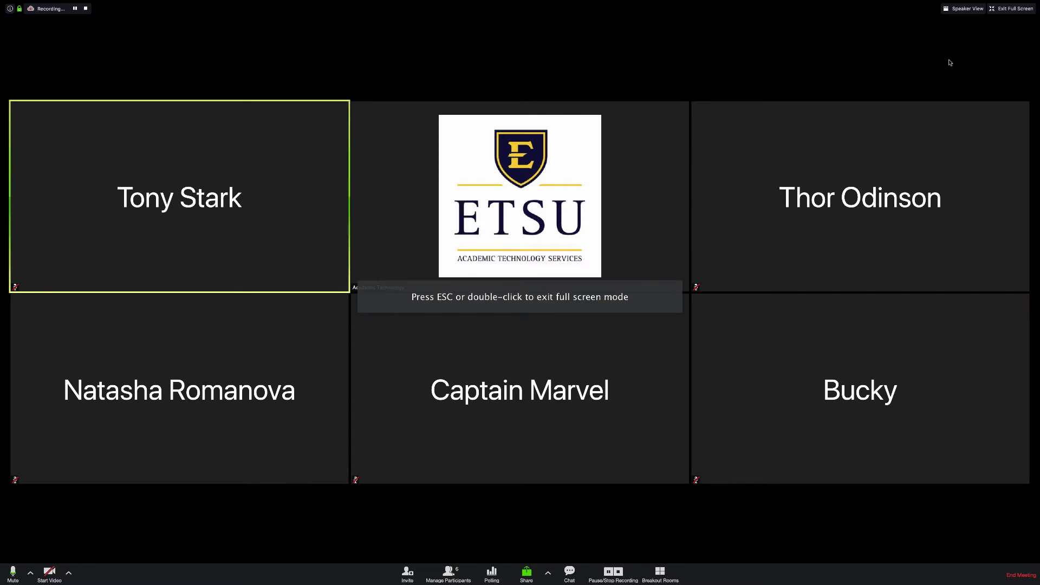
Leave full screen, re-enter it, then exit back to the windowed gallery.
key("Escape")
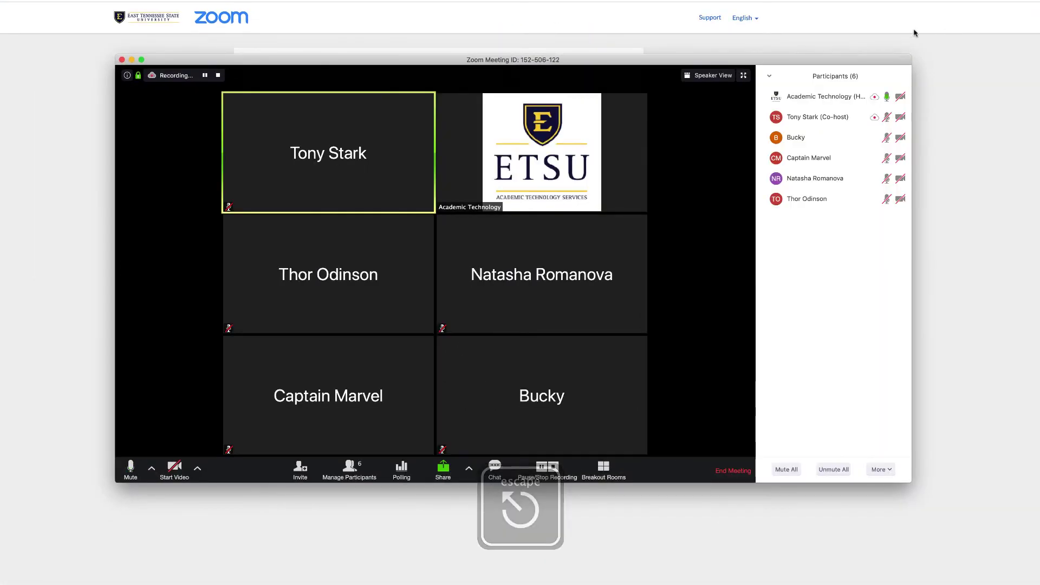
left_click(743, 75)
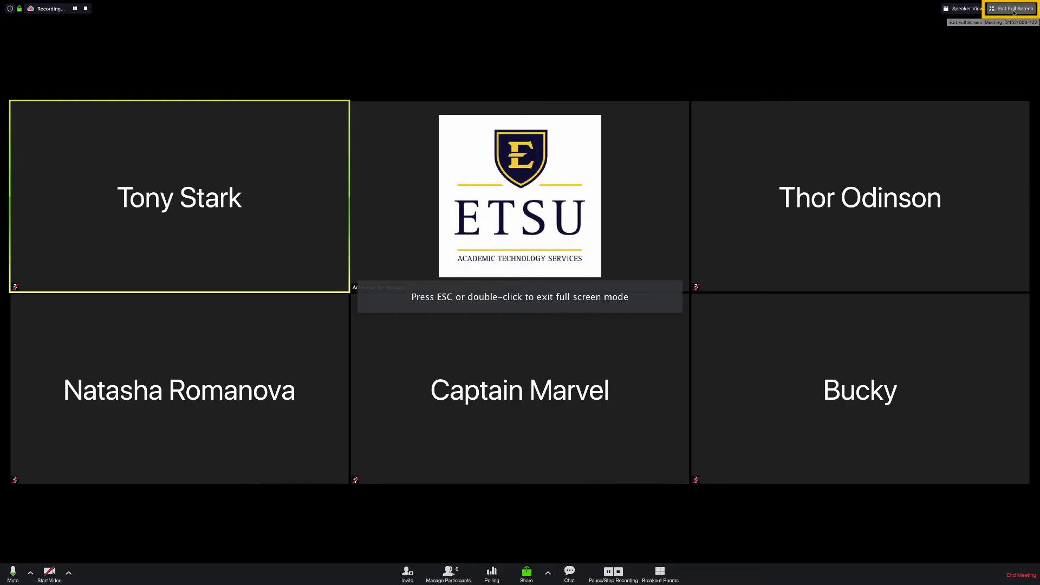
left_click(1012, 8)
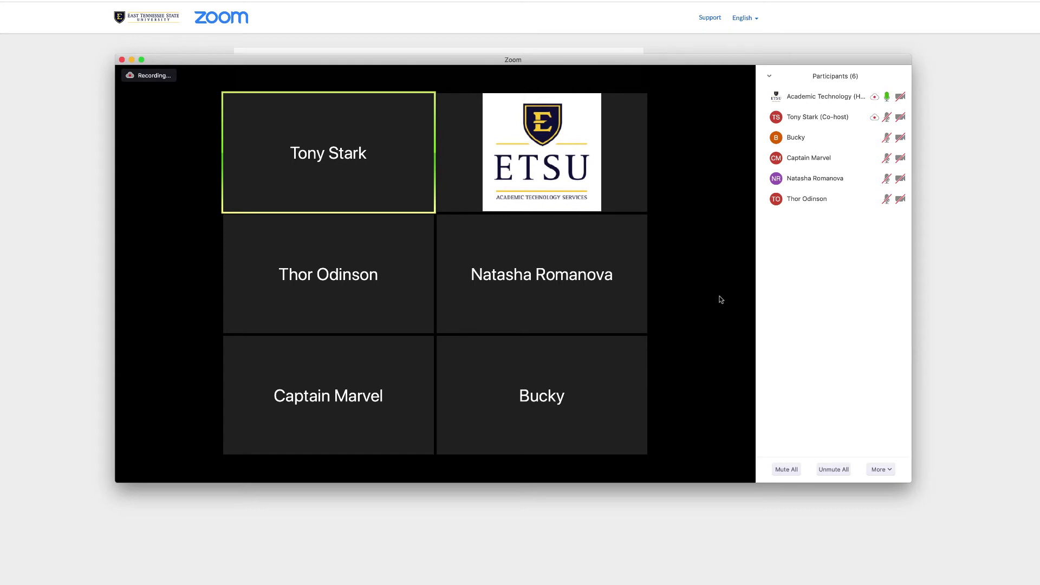
mouse_move(708, 313)
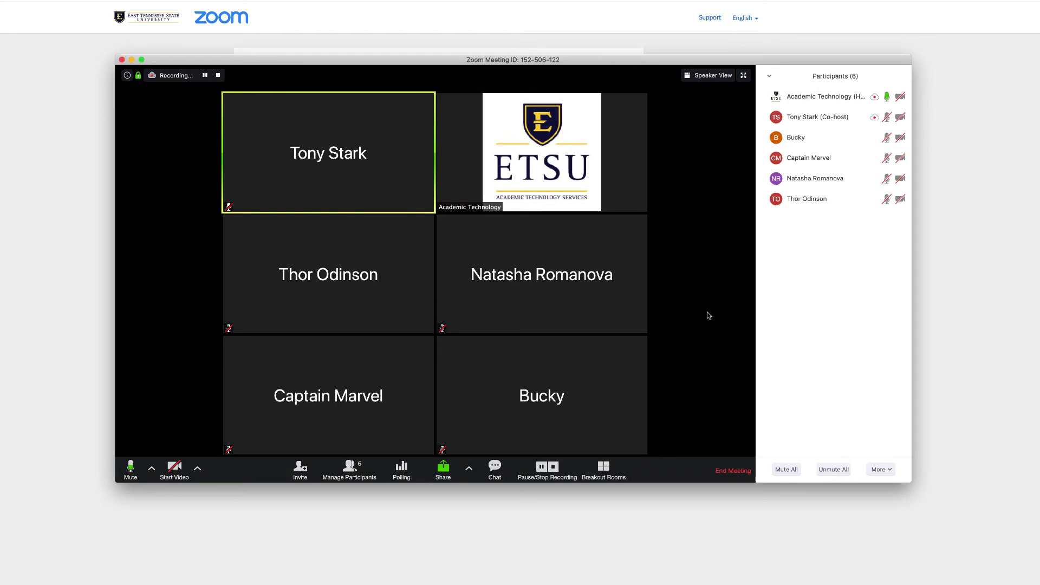
Open the Share Screen chooser from the meeting toolbar.
left_click(442, 470)
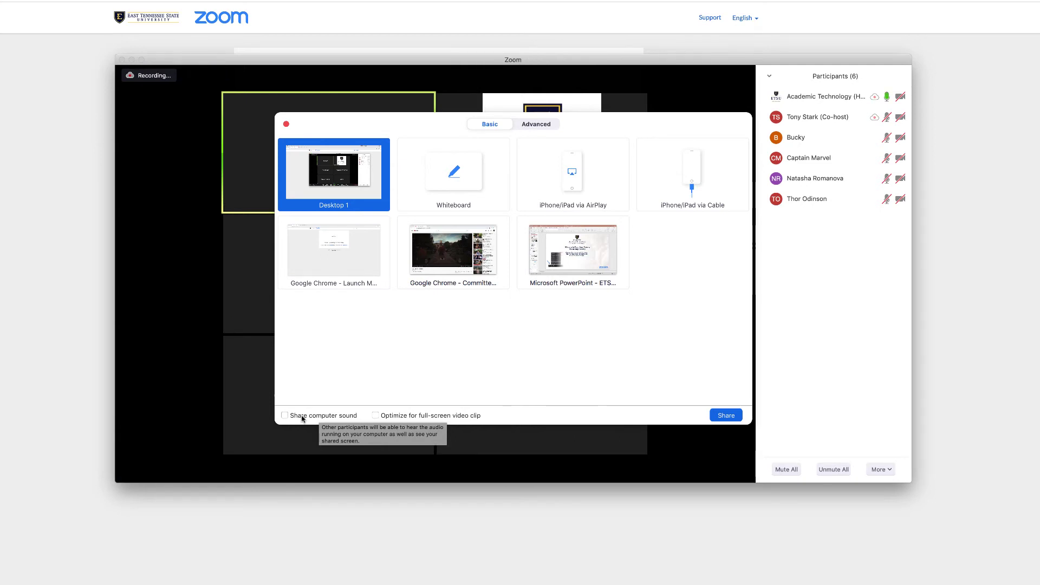
Enable Share computer sound and Optimize for full-screen video clip, then share Desktop 1.
left_click(302, 417)
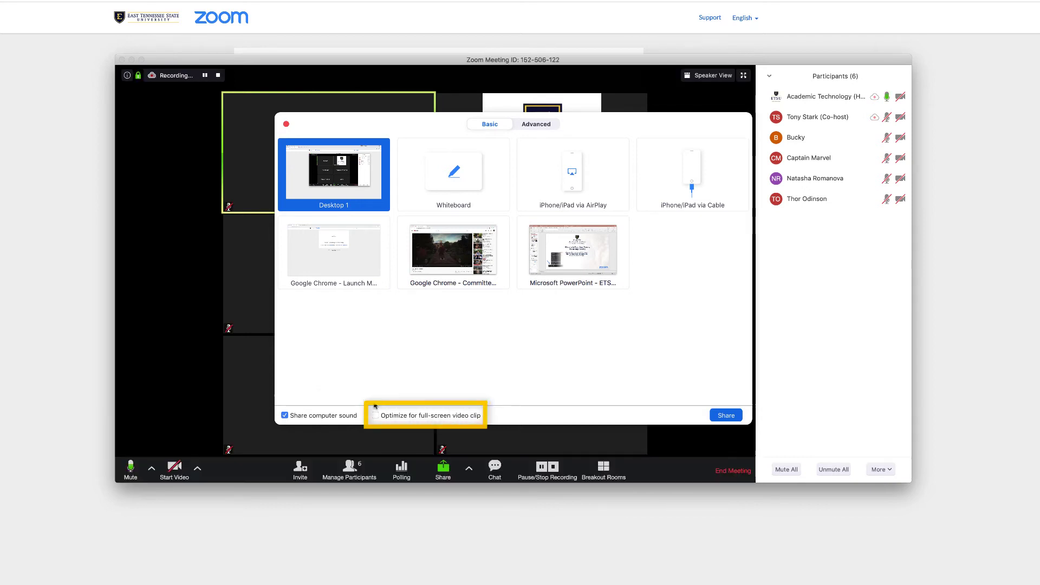
left_click(403, 415)
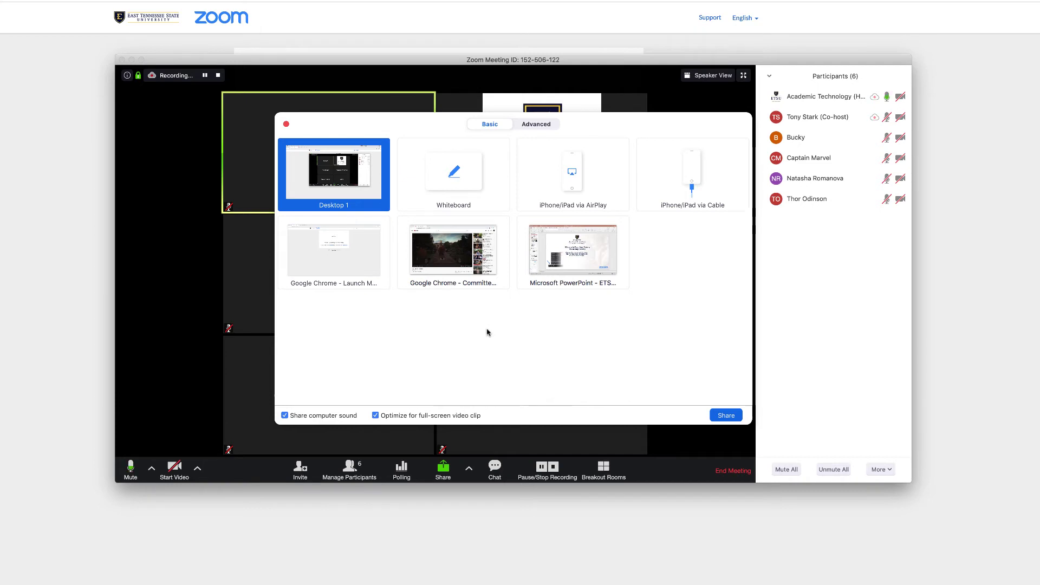
left_click(727, 416)
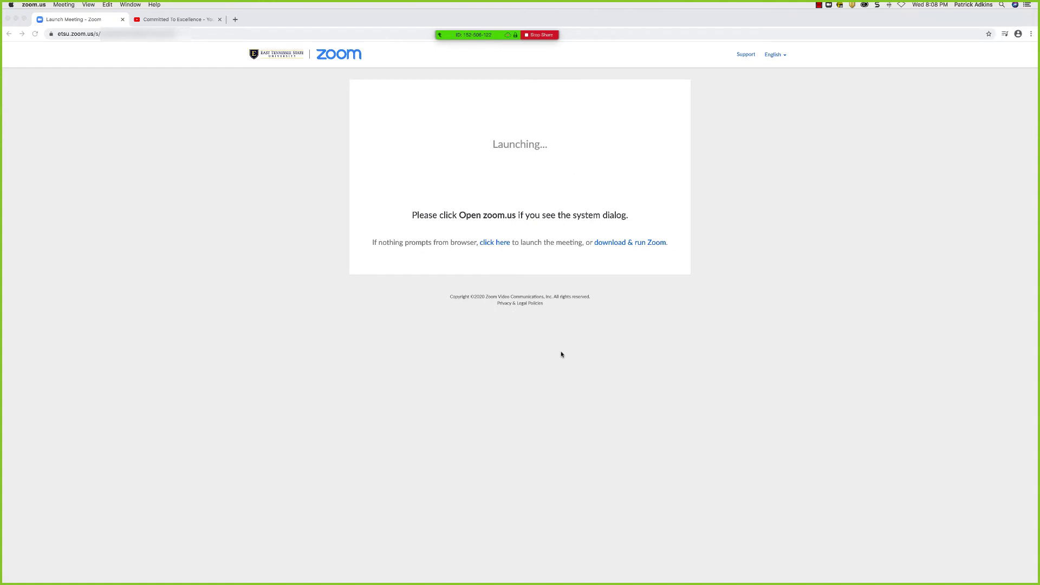
Switch to PowerPoint, play the slide show from the start, and advance to slide 4, 'Zoom Access Points'.
mouse_move(663, 582)
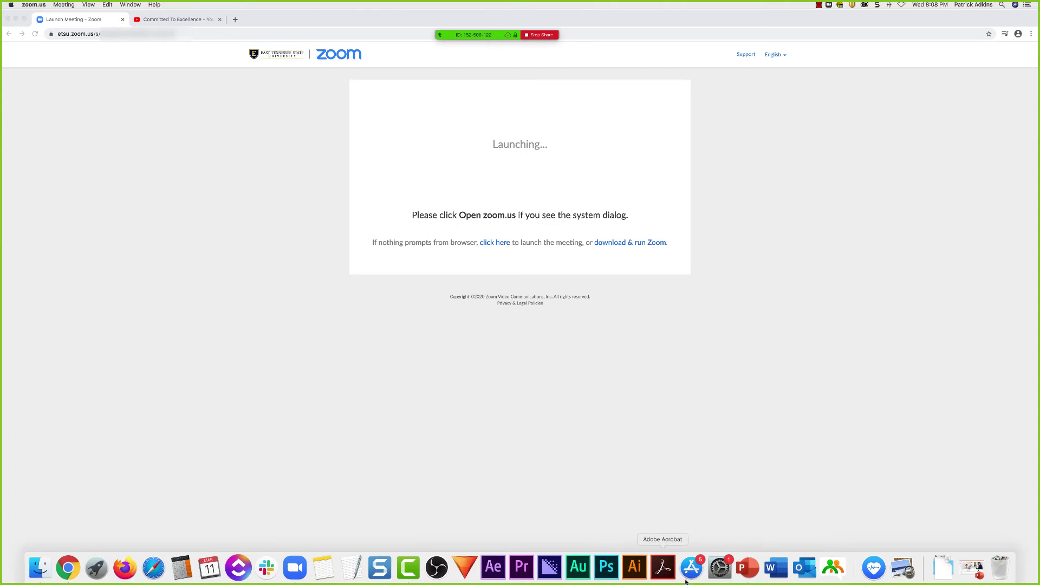
left_click(748, 571)
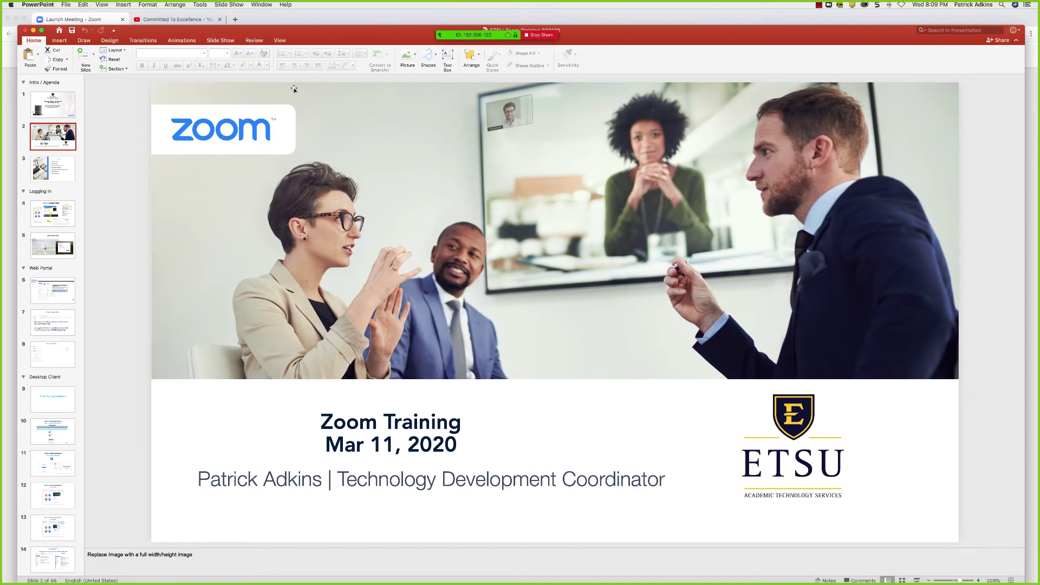
left_click(222, 40)
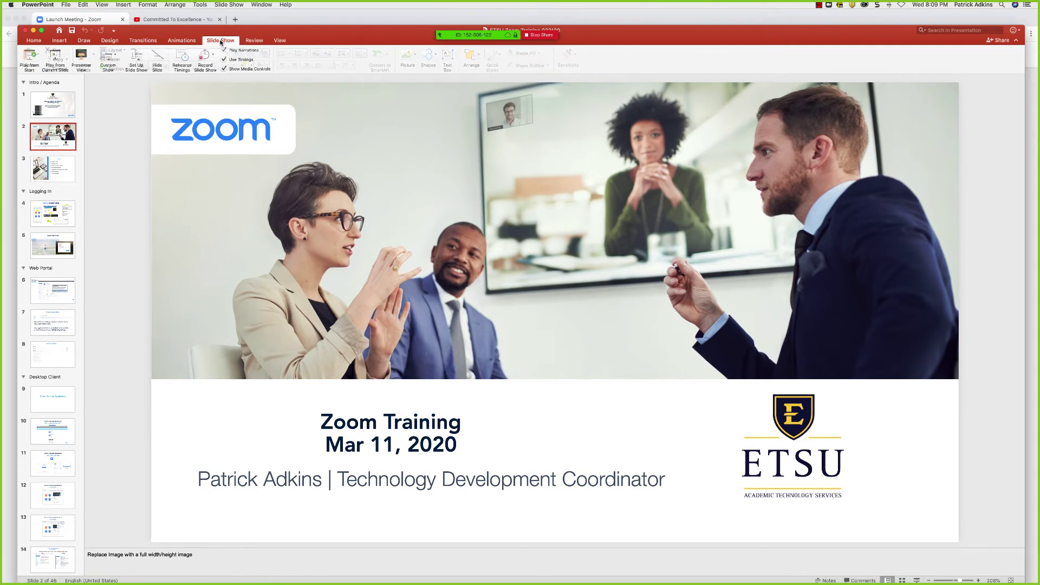
left_click(34, 59)
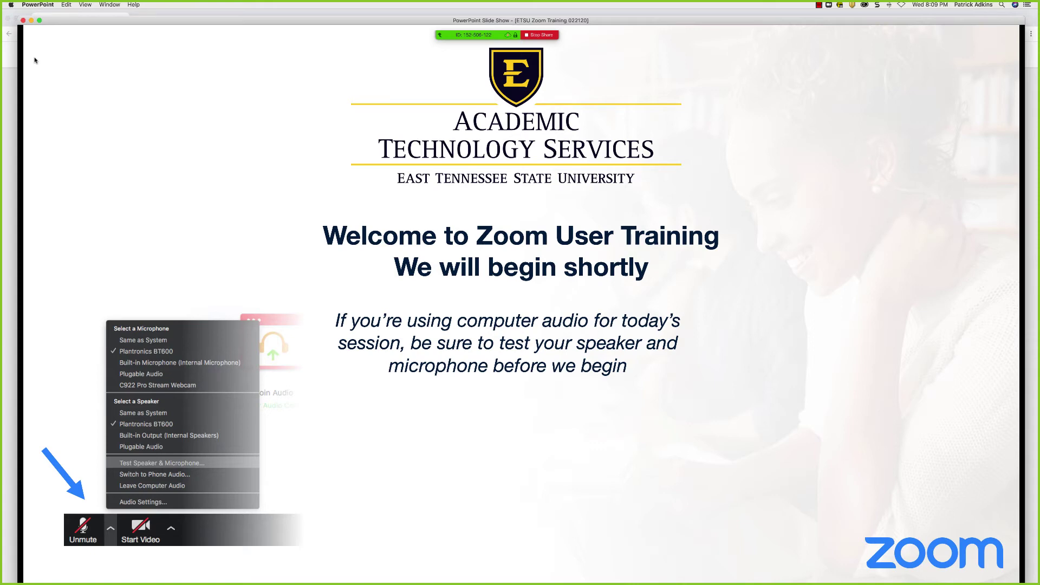
key("Right")
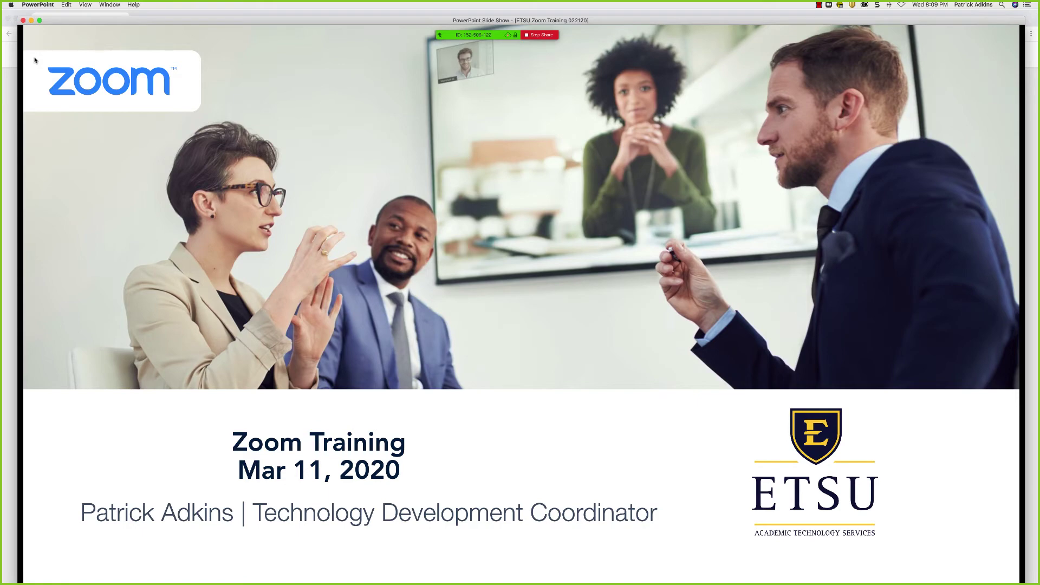
key("Right")
key("Right")
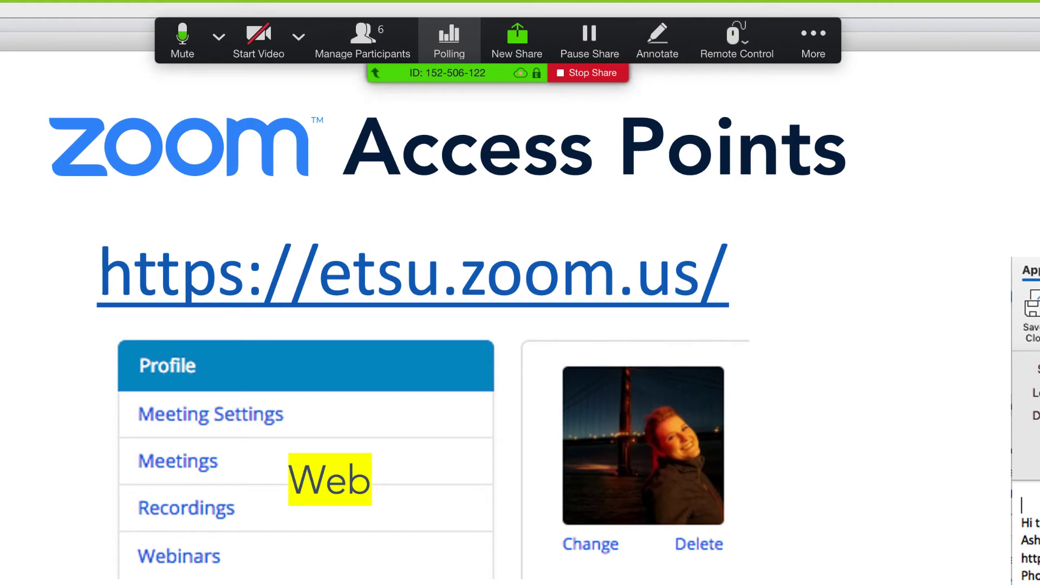
With the magenta pen, circle 'D2L Integration' and handwrite 2+2 beside the profile photo panel.
left_click(657, 41)
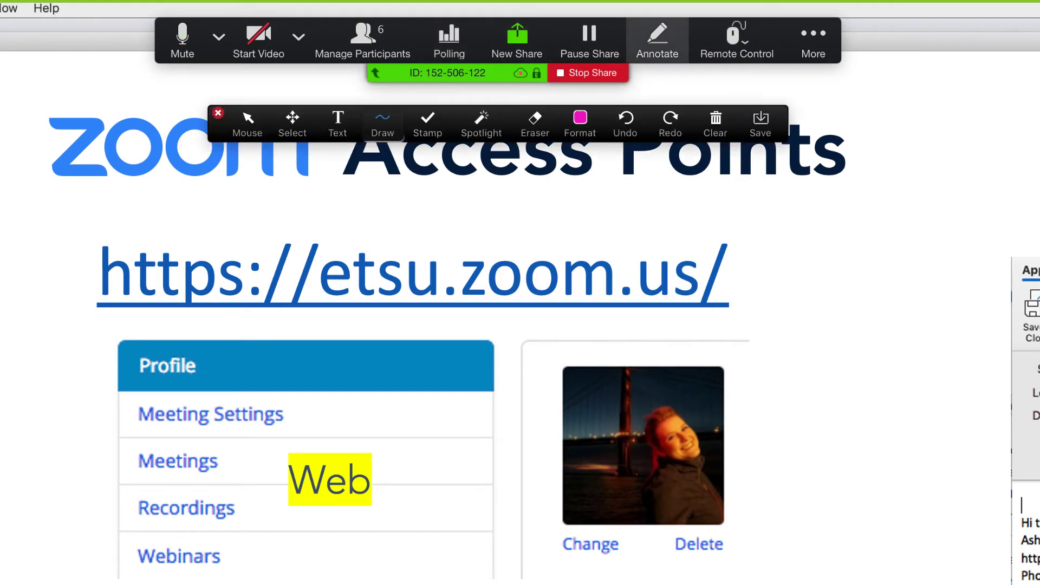
left_click(382, 124)
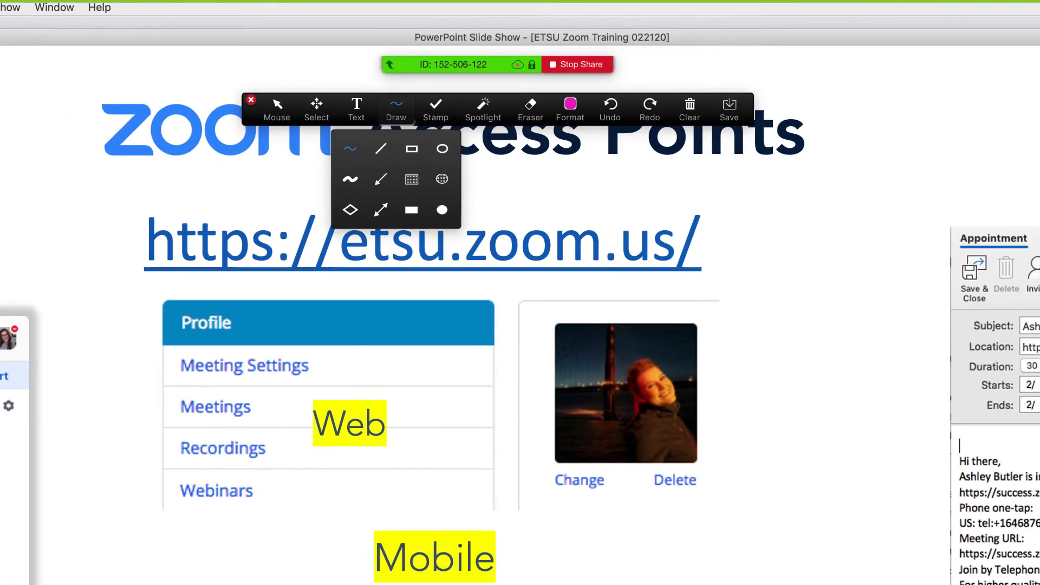
mouse_move(518, 410)
left_mouse_down()
mouse_move(426, 423)
mouse_move(413, 504)
mouse_move(539, 462)
mouse_move(368, 464)
mouse_move(391, 412)
left_mouse_up()
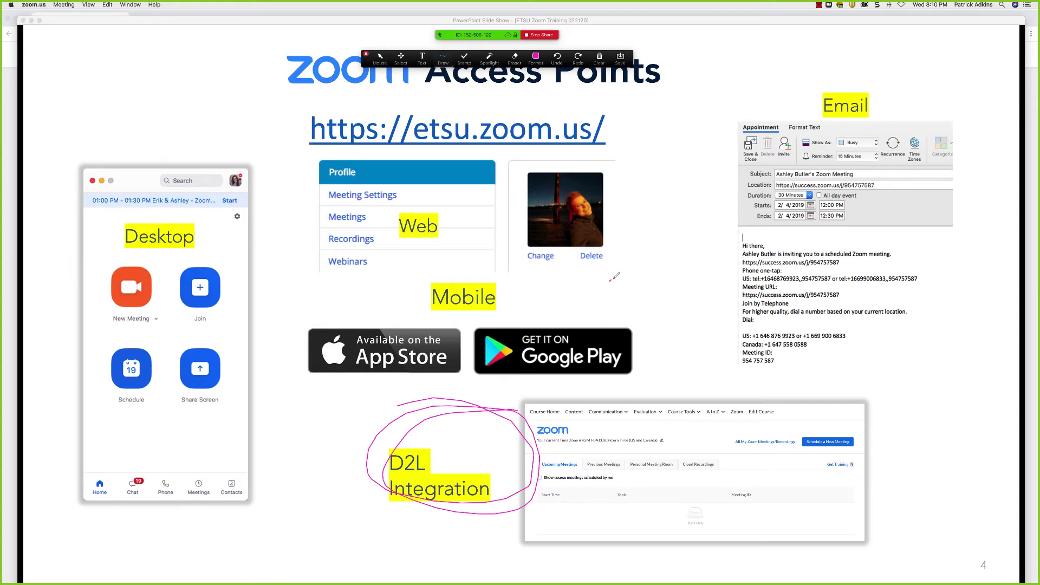
mouse_move(610, 281)
left_mouse_down()
mouse_move(624, 297)
mouse_move(631, 285)
mouse_move(662, 295)
left_mouse_up()
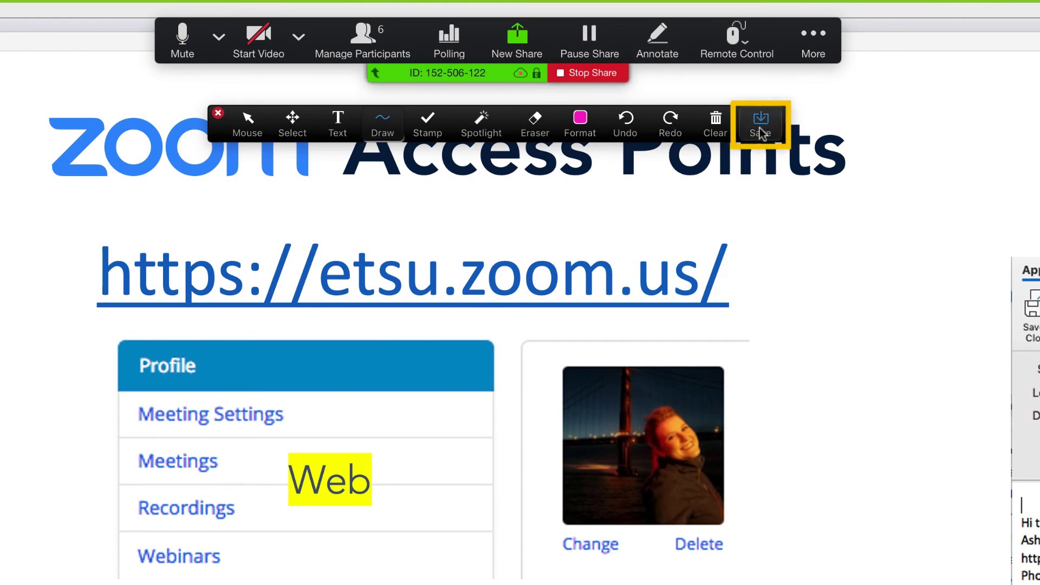
Leave Clear unused and erase the handwritten 2+2 and the magenta D2L Integration circle with the Eraser.
left_click(716, 125)
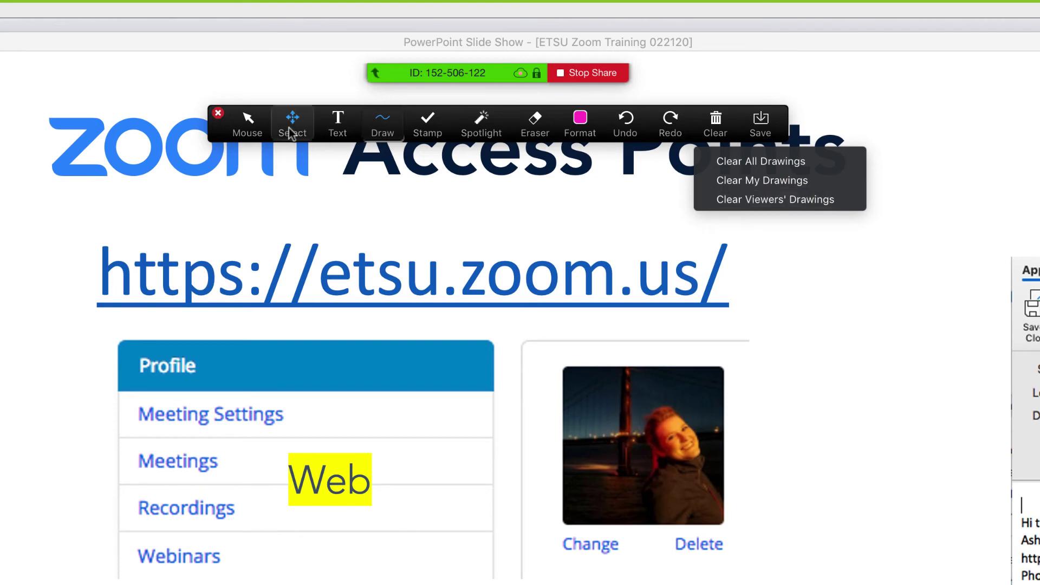
left_click(893, 275)
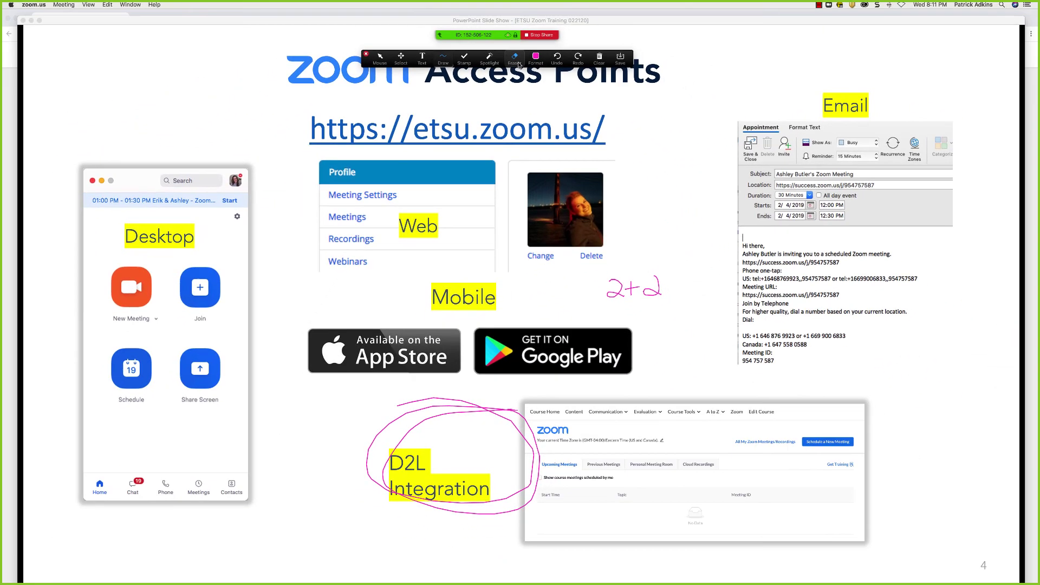
left_click(535, 124)
left_click_drag(629, 284, 659, 286)
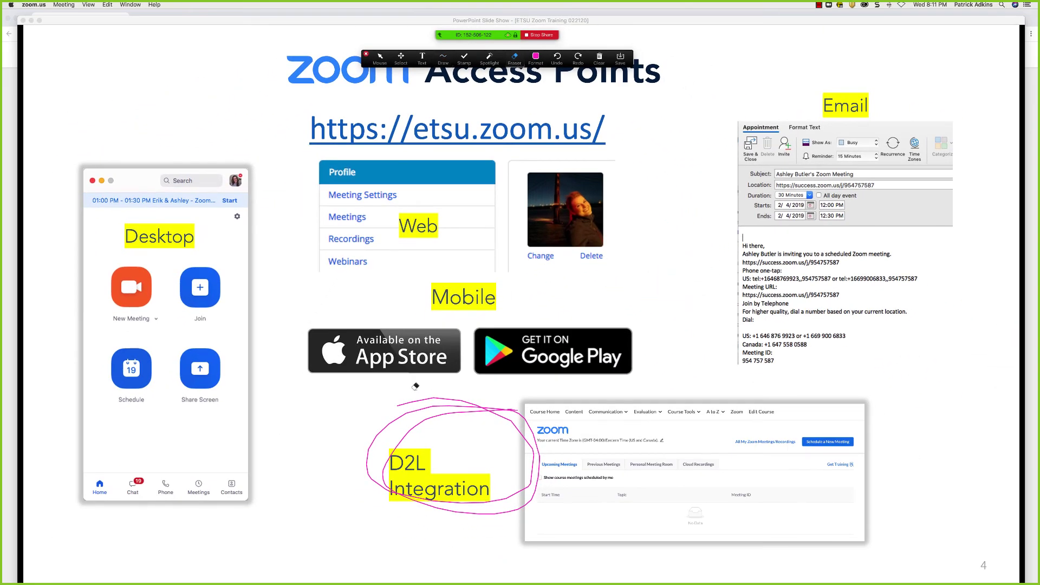
left_click(427, 398)
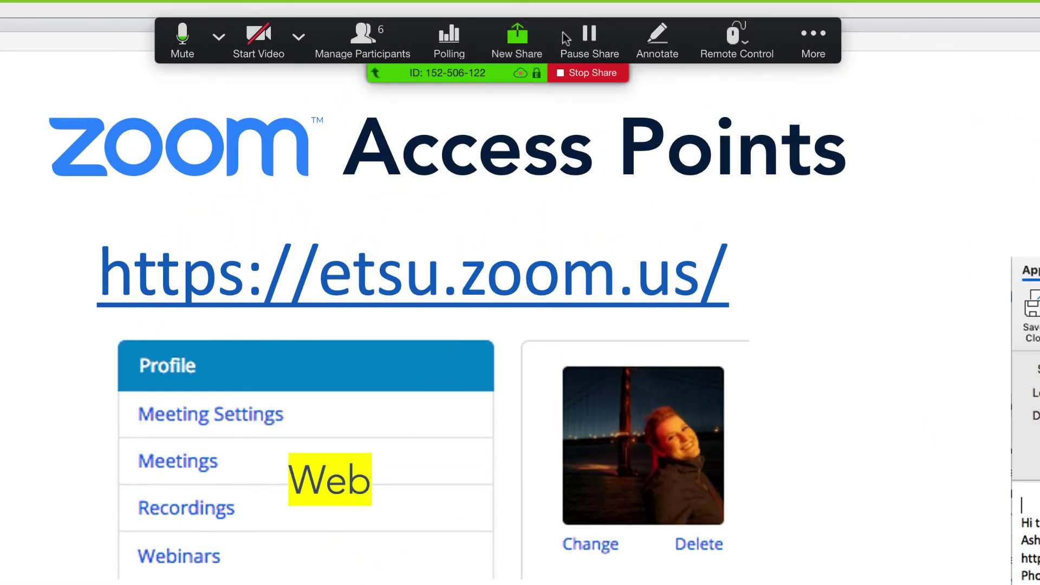
left_click(584, 34)
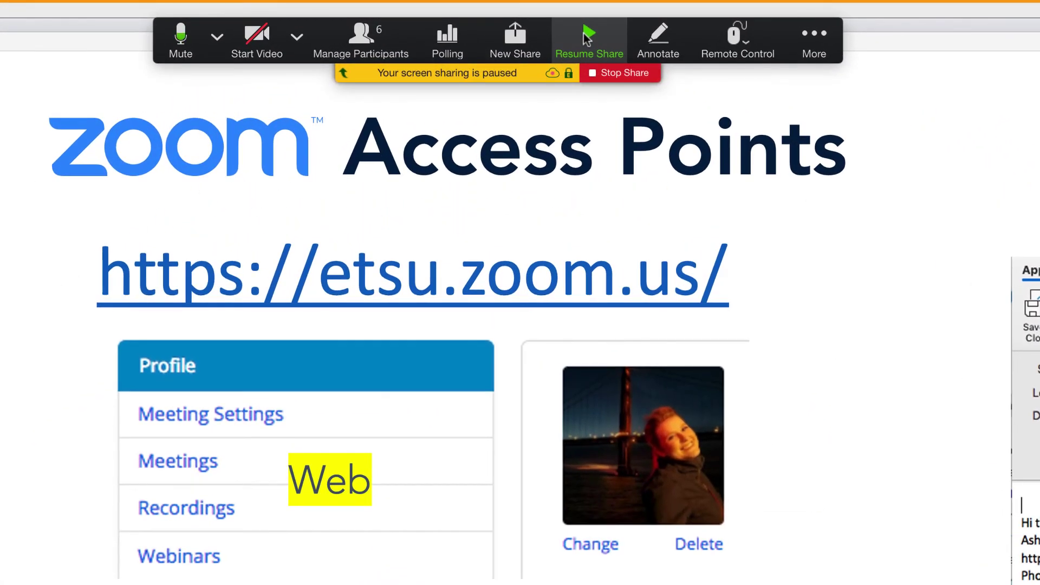
left_click(586, 37)
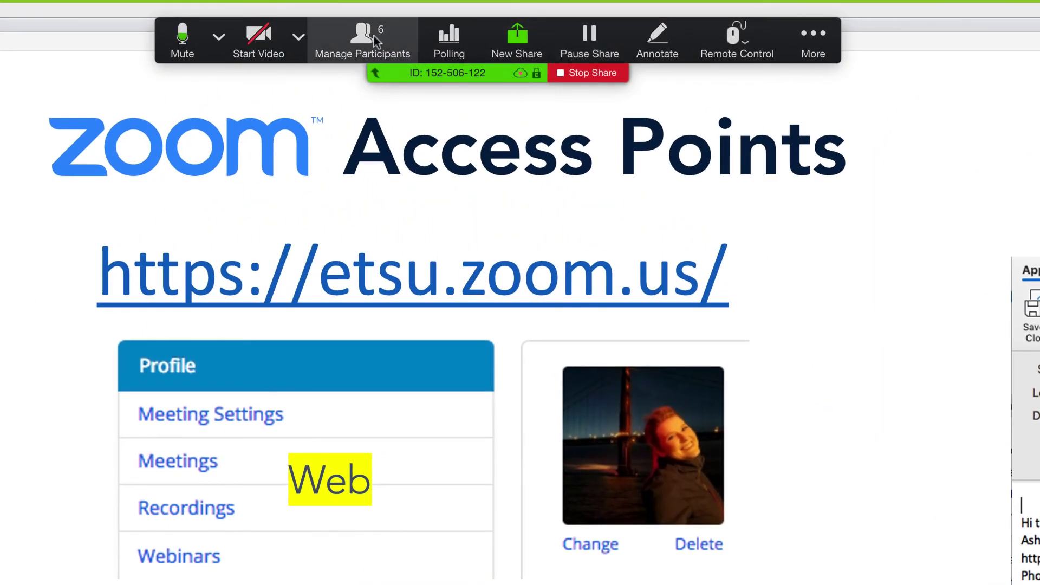
left_click(374, 39)
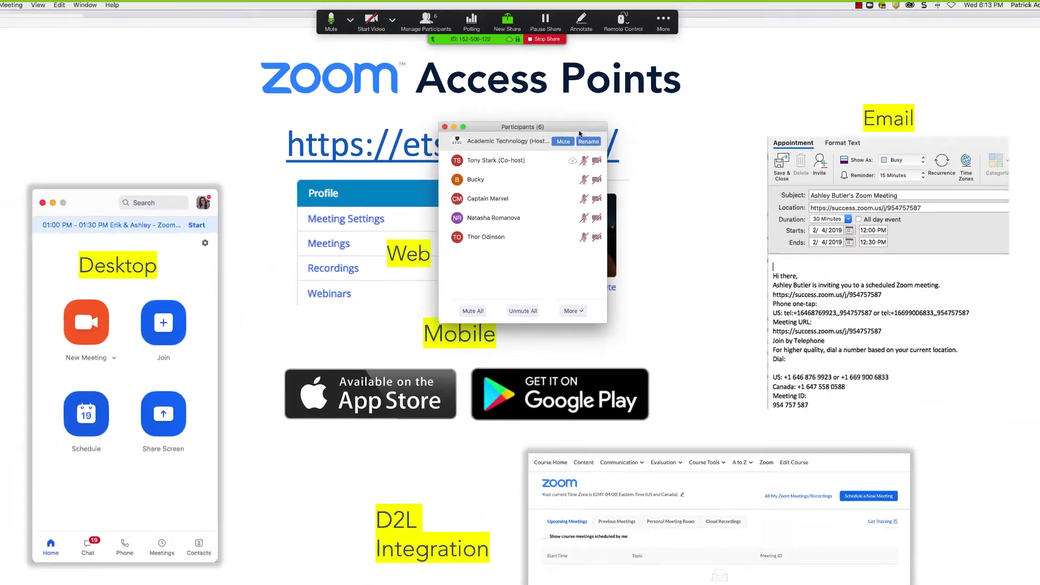
left_click_drag(652, 242, 667, 175)
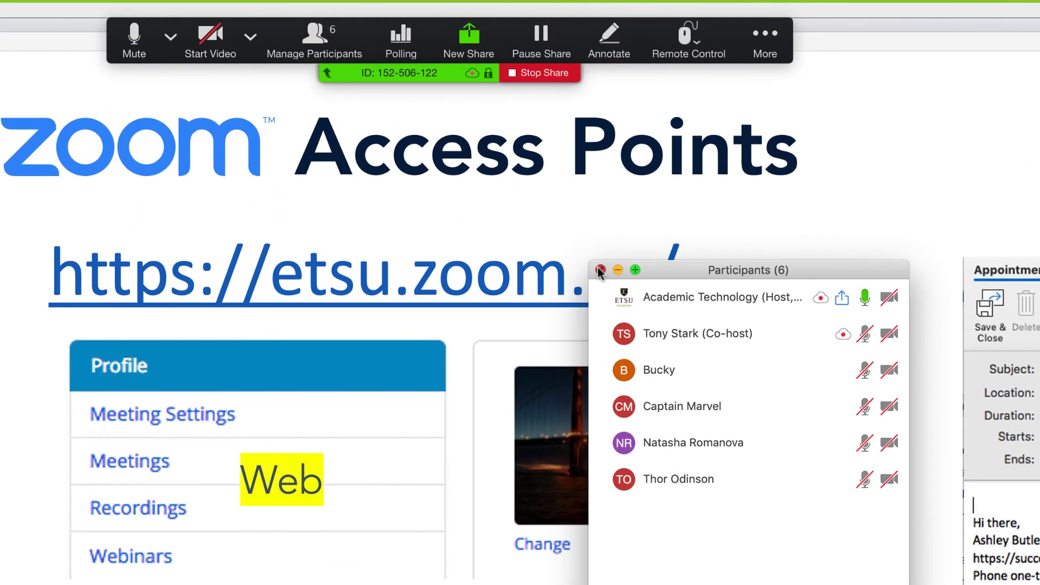
left_click(600, 269)
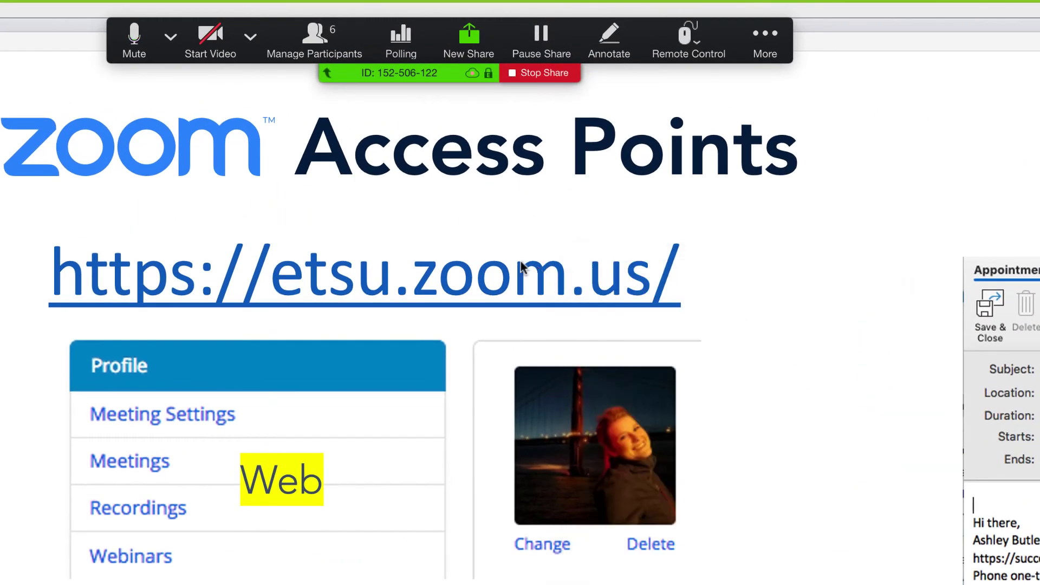
left_click(751, 45)
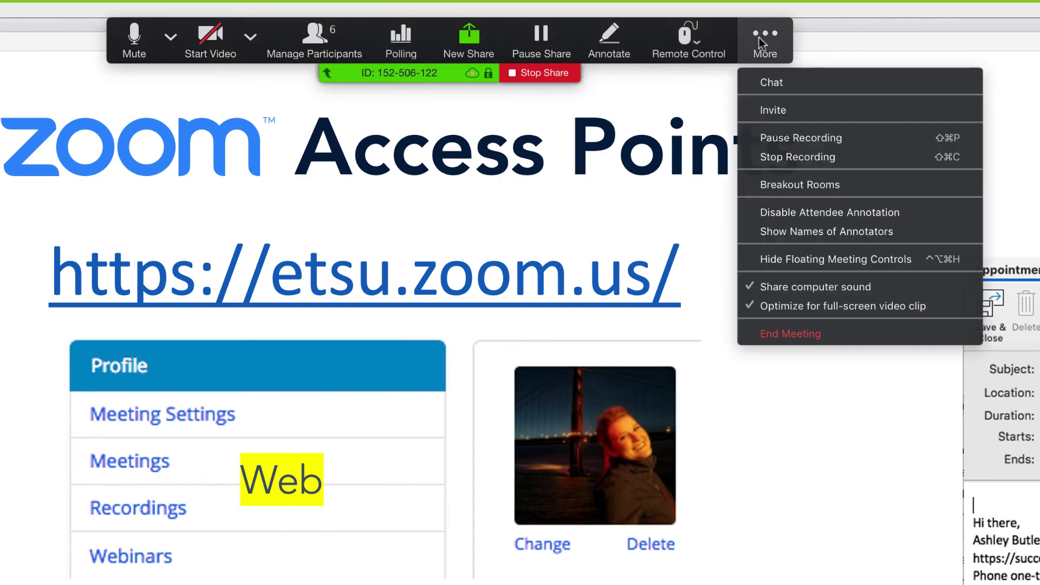
left_click(771, 78)
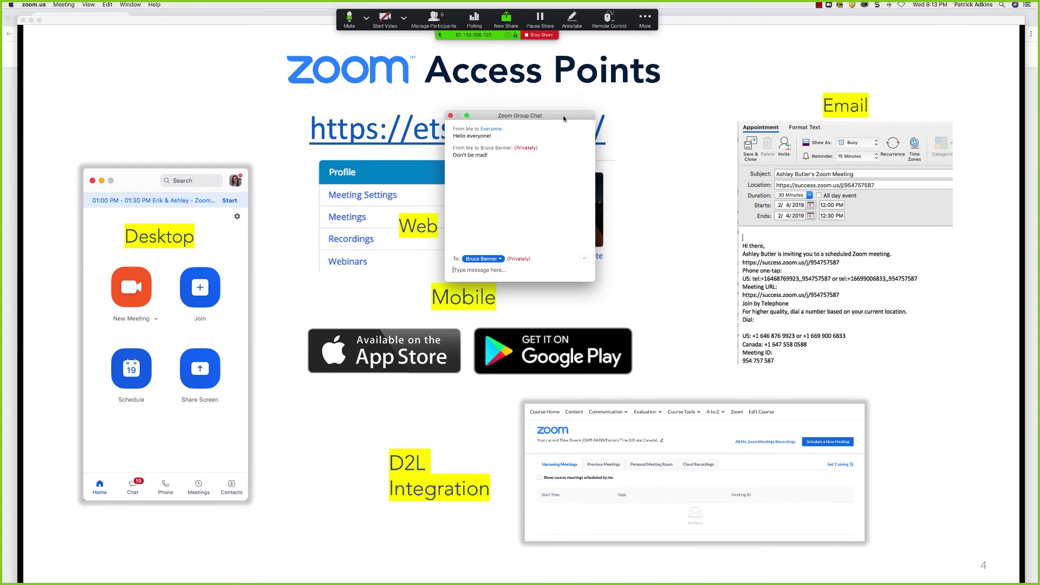
left_click_drag(569, 337, 926, 337)
left_click_drag(735, 175, 564, 138)
left_click(558, 138)
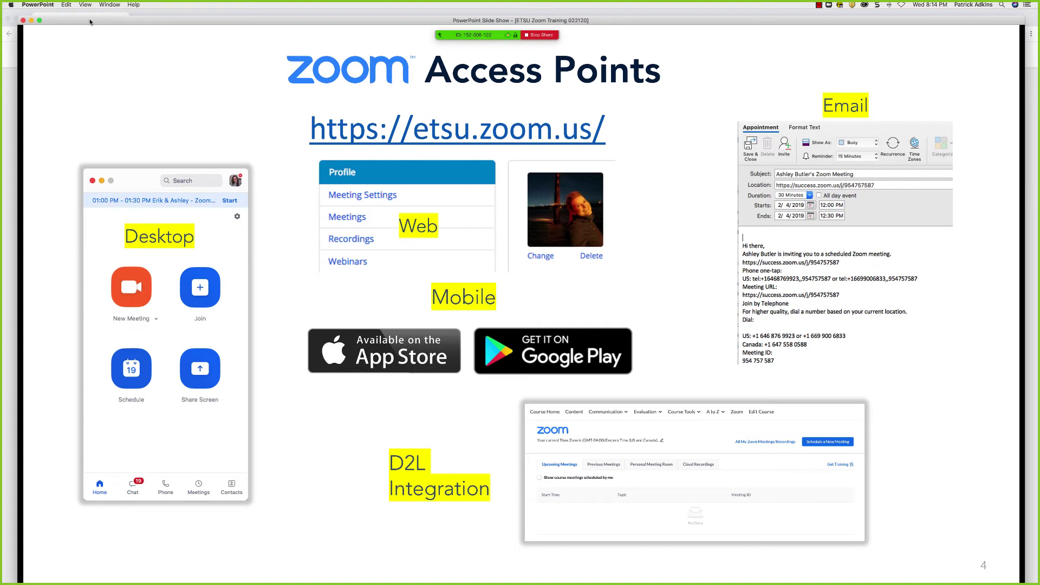
Minimize the slide show and show the Committed To Excellence YouTube video full screen.
left_click(29, 21)
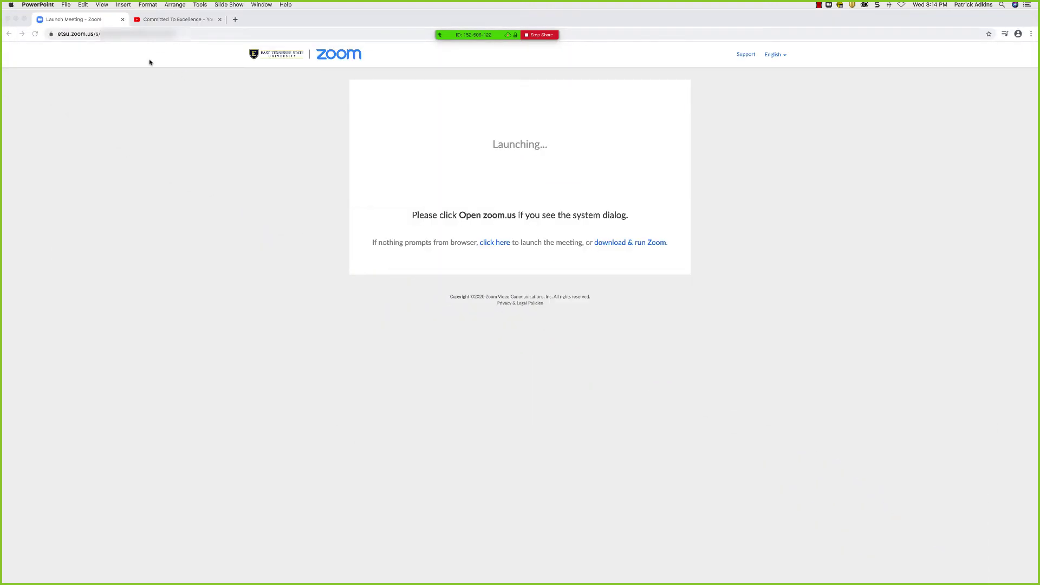
left_click(169, 20)
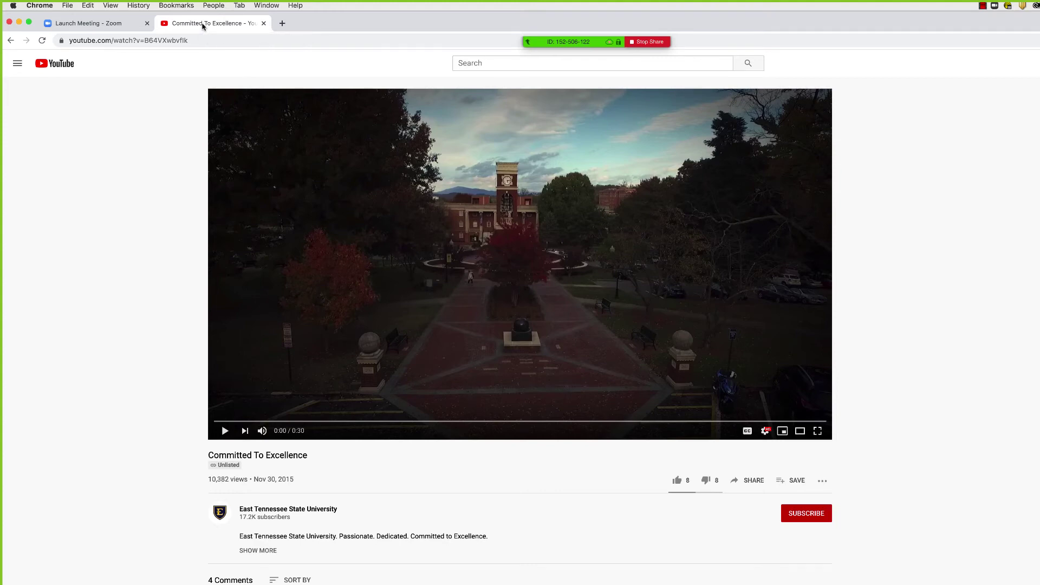
left_click(818, 431)
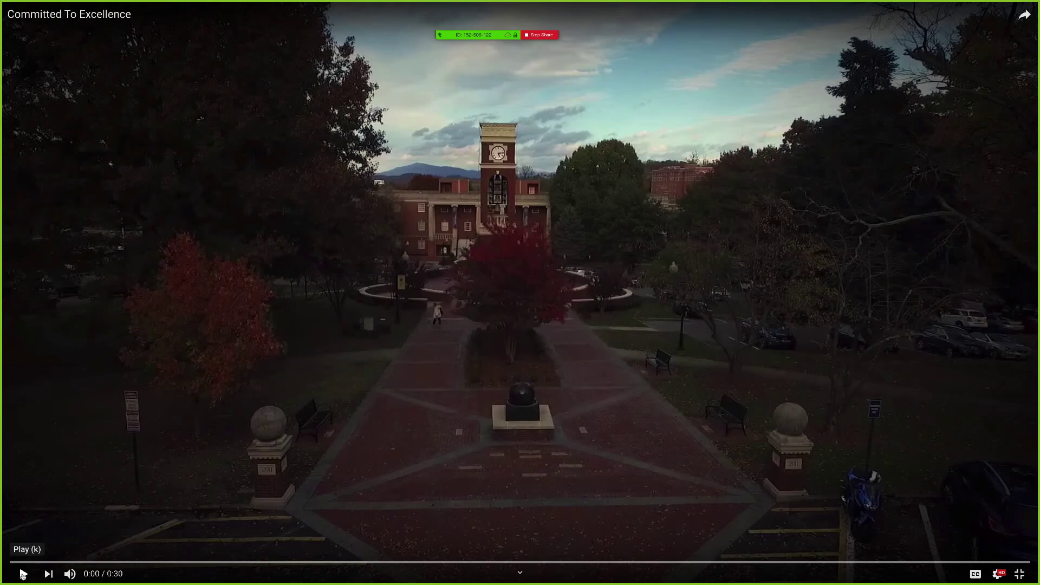
Play the video to 0:09, pause, exit full screen, and close the YouTube tab.
left_click(23, 575)
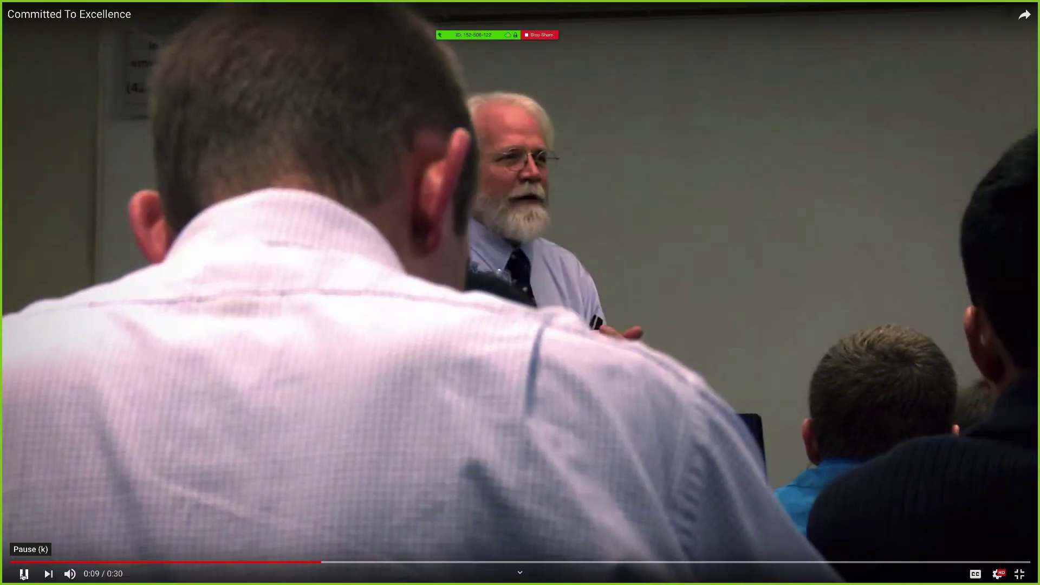
left_click(23, 574)
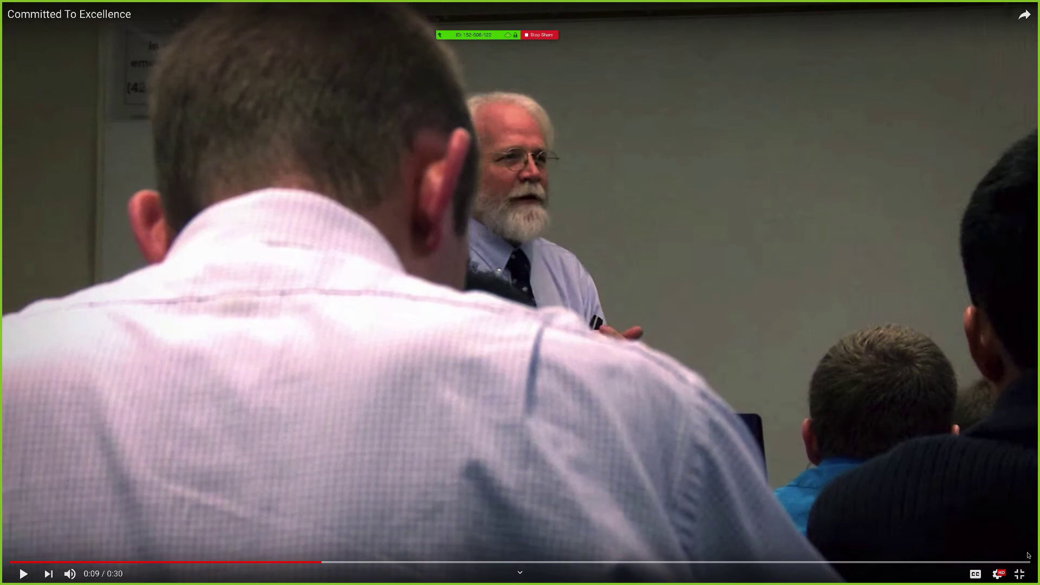
left_click(1021, 574)
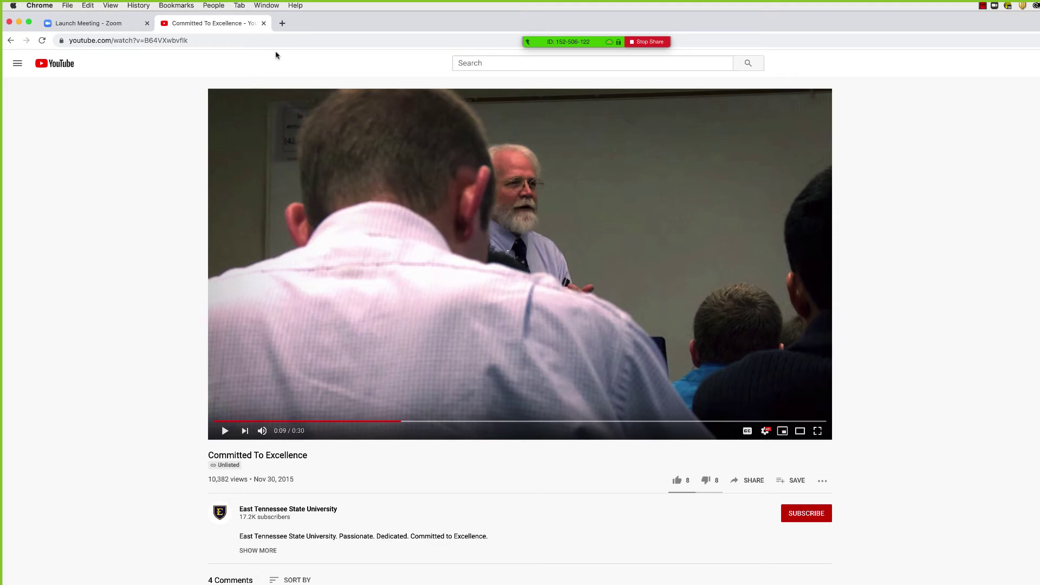
left_click(264, 23)
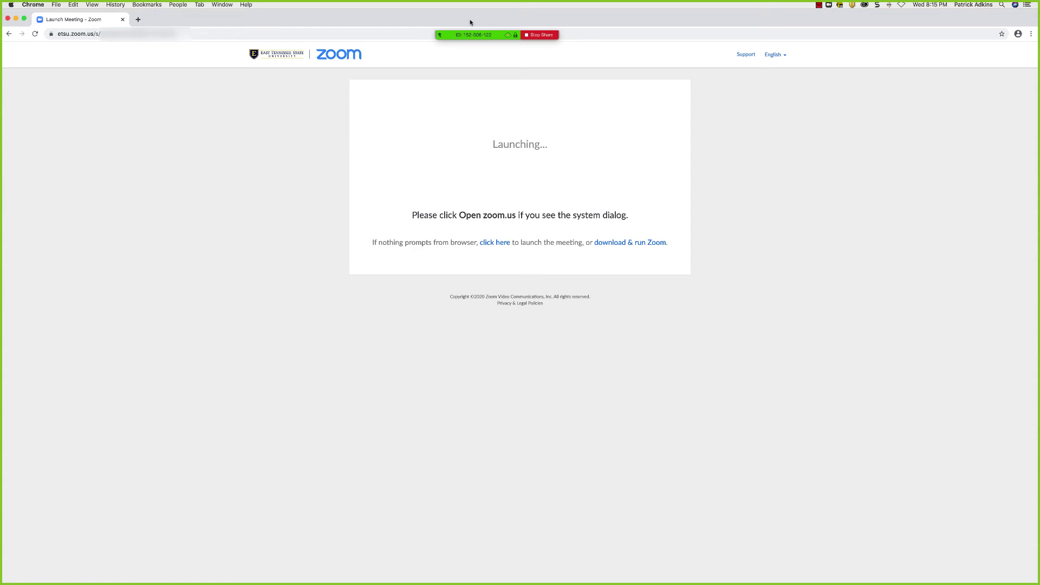
Keep 'Share computer sound' and 'Optimize for full-screen video clip' turned on in the More menu.
mouse_move(486, 35)
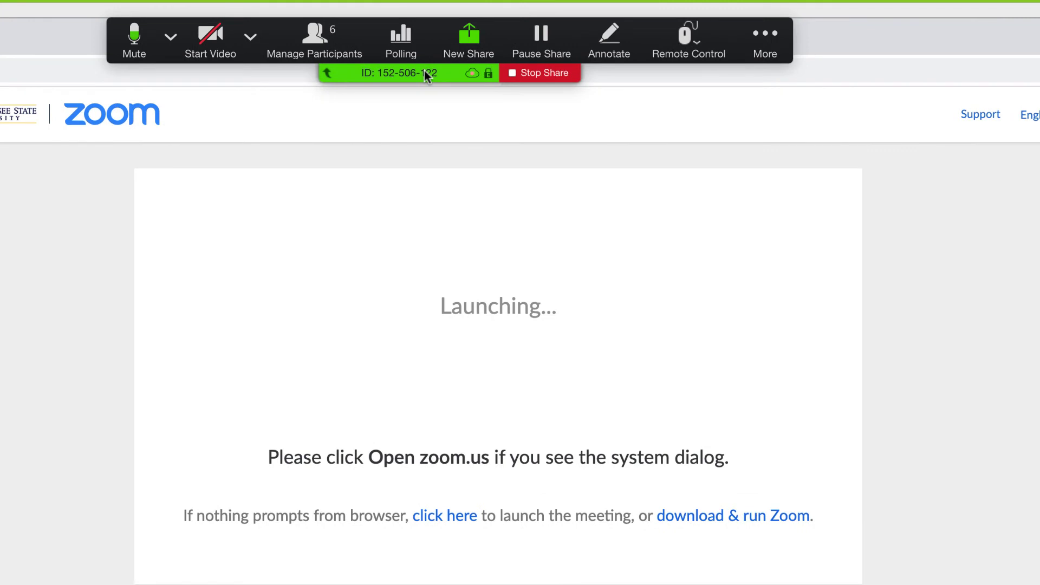
left_click(765, 38)
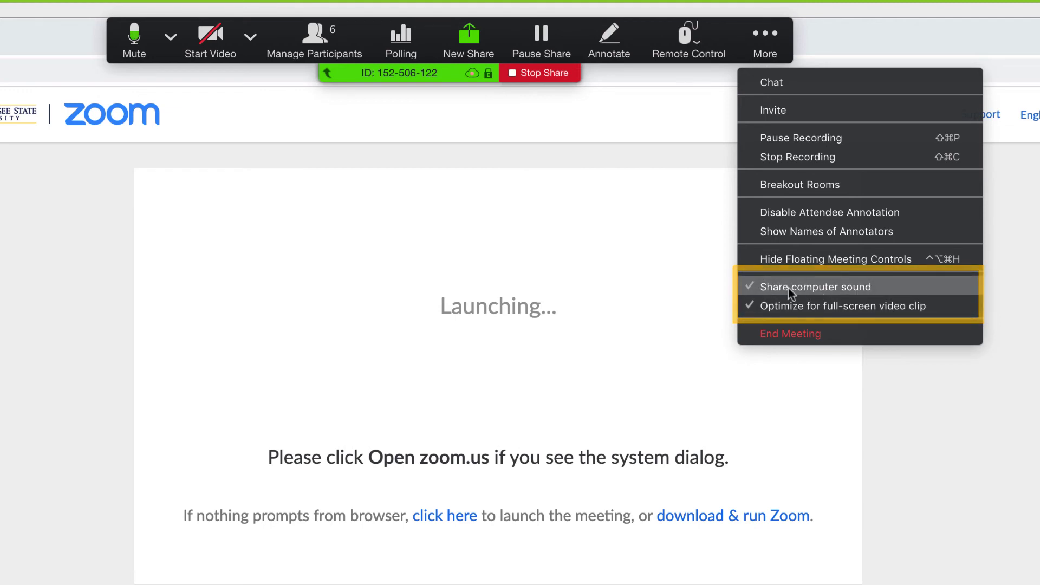
left_click(759, 292)
left_click(769, 52)
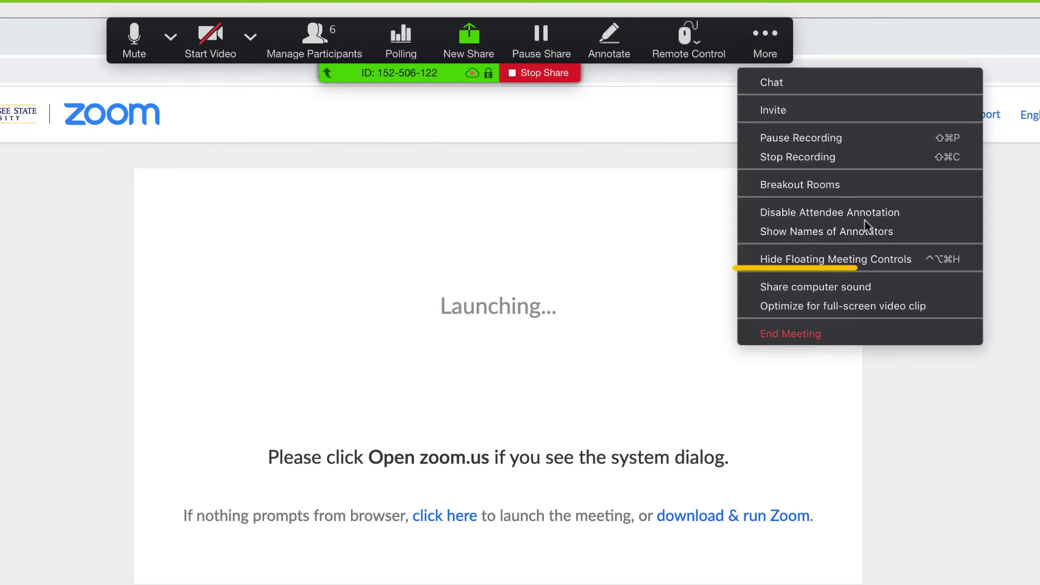
left_click(892, 281)
left_click(758, 38)
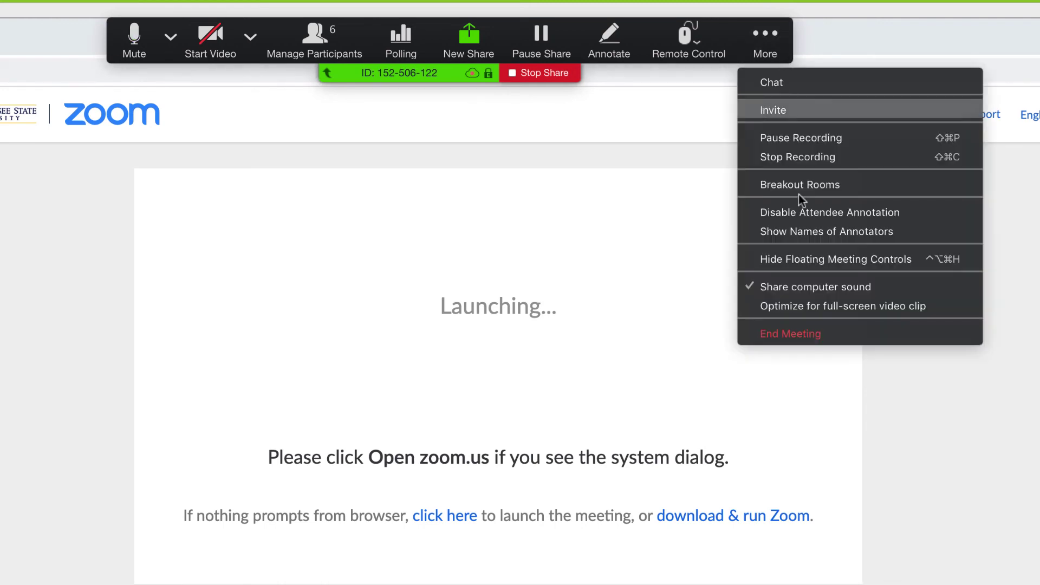
left_click(801, 309)
left_click(759, 37)
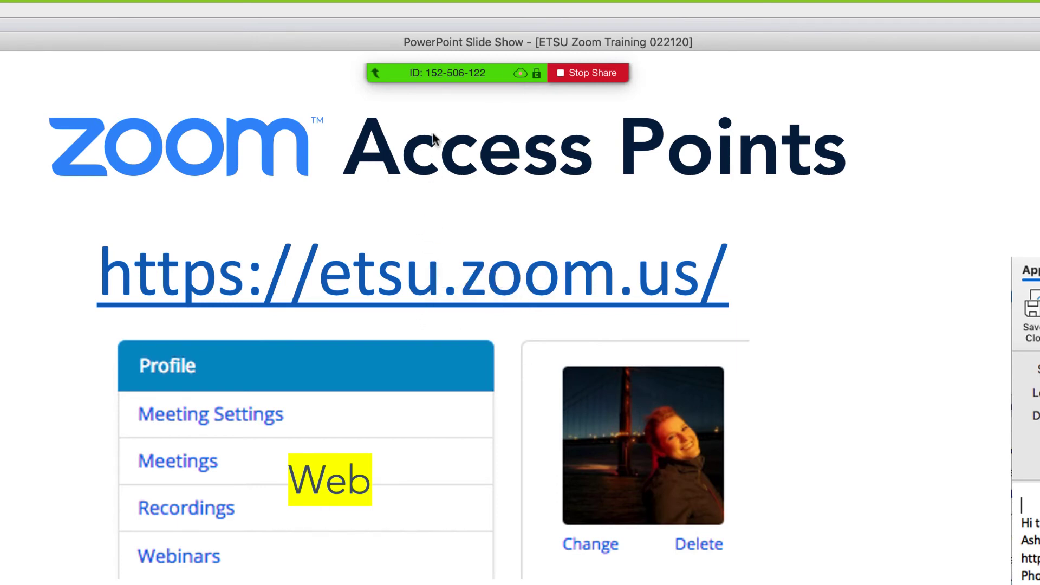
Show the participant video panel and drag it into place beside the shared slide.
mouse_move(435, 70)
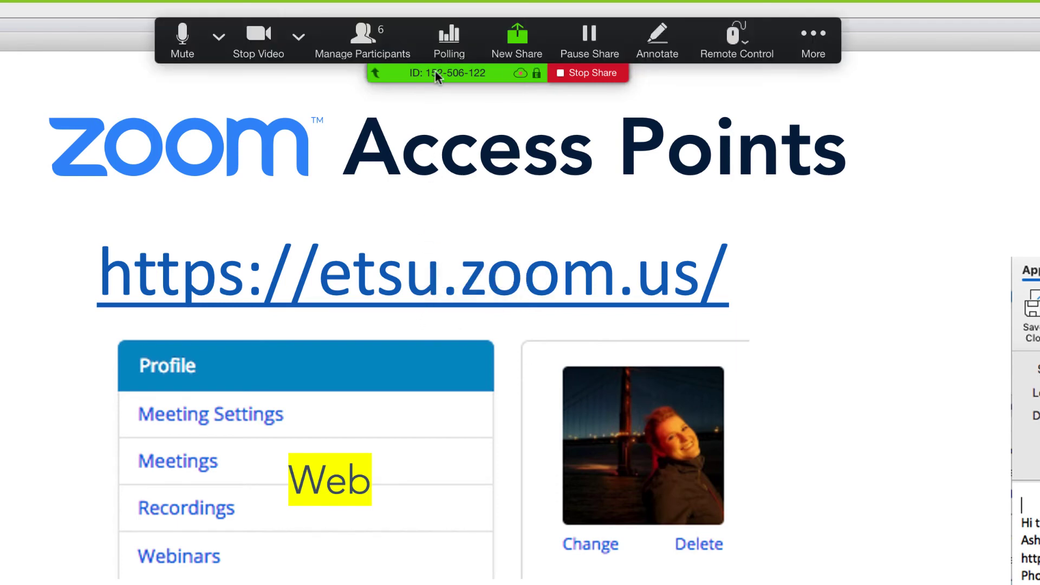
left_click(811, 40)
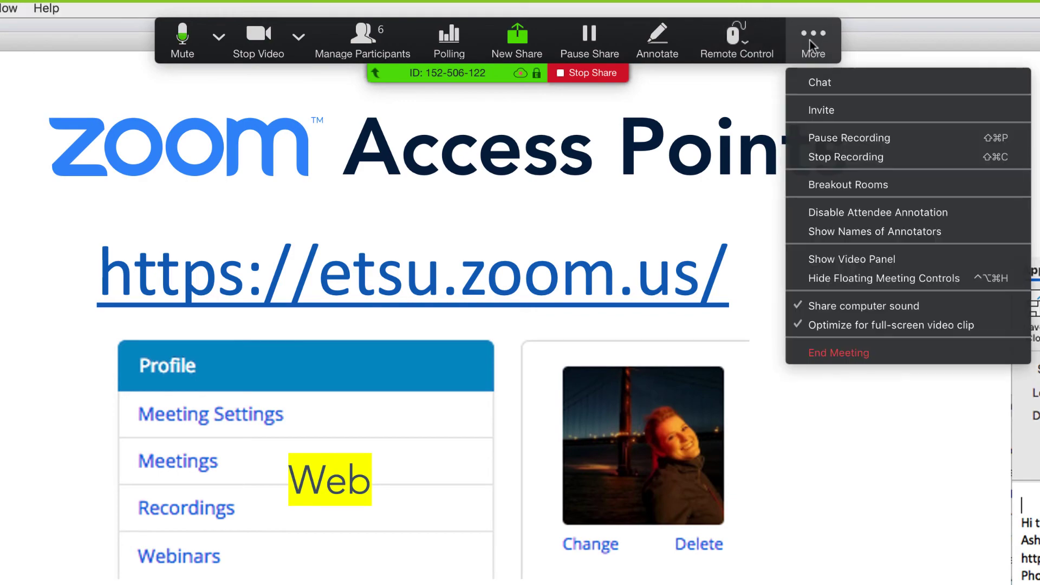
left_click(898, 257)
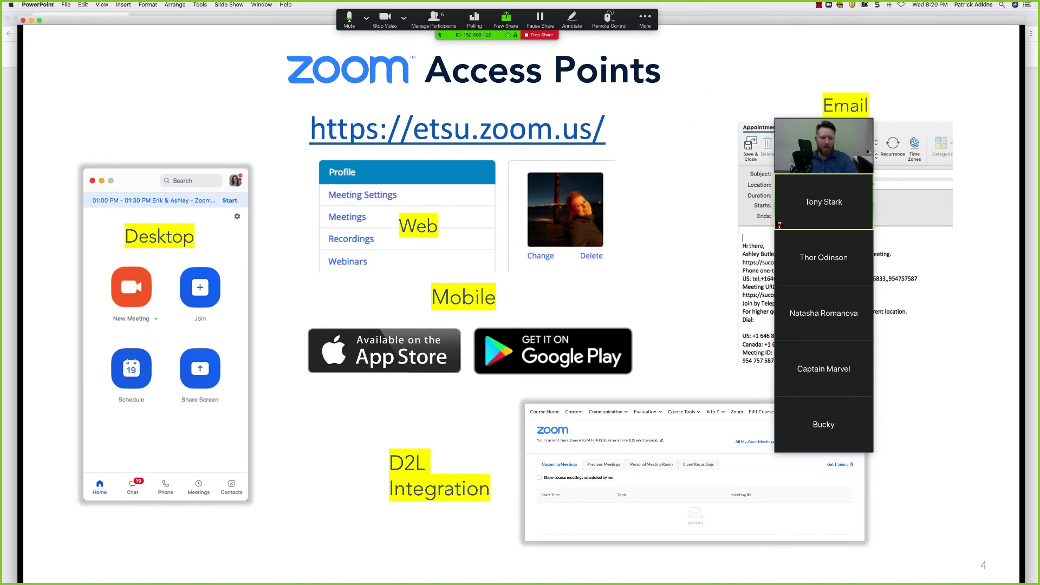
left_click_drag(810, 107, 838, 108)
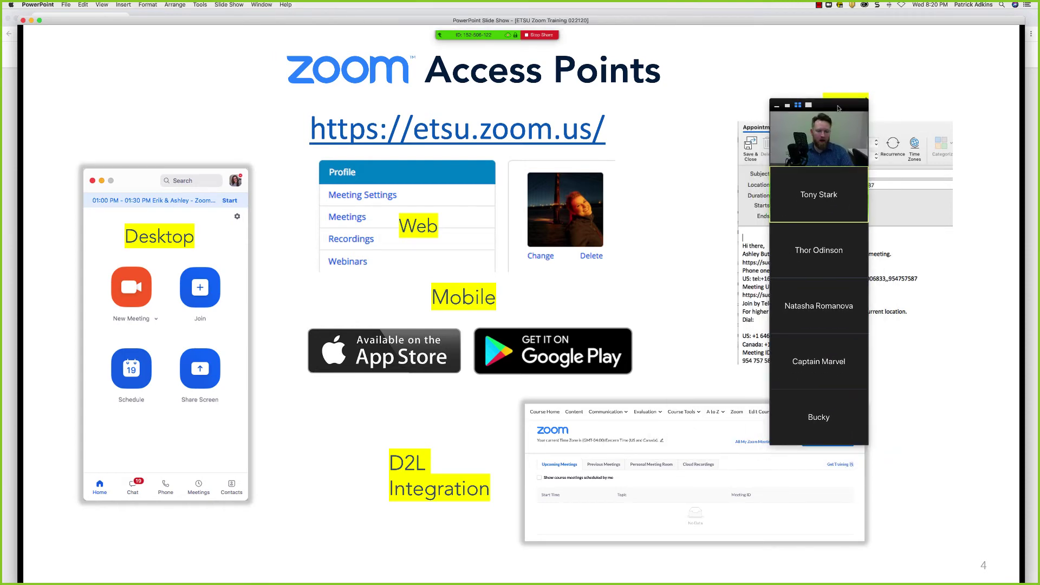
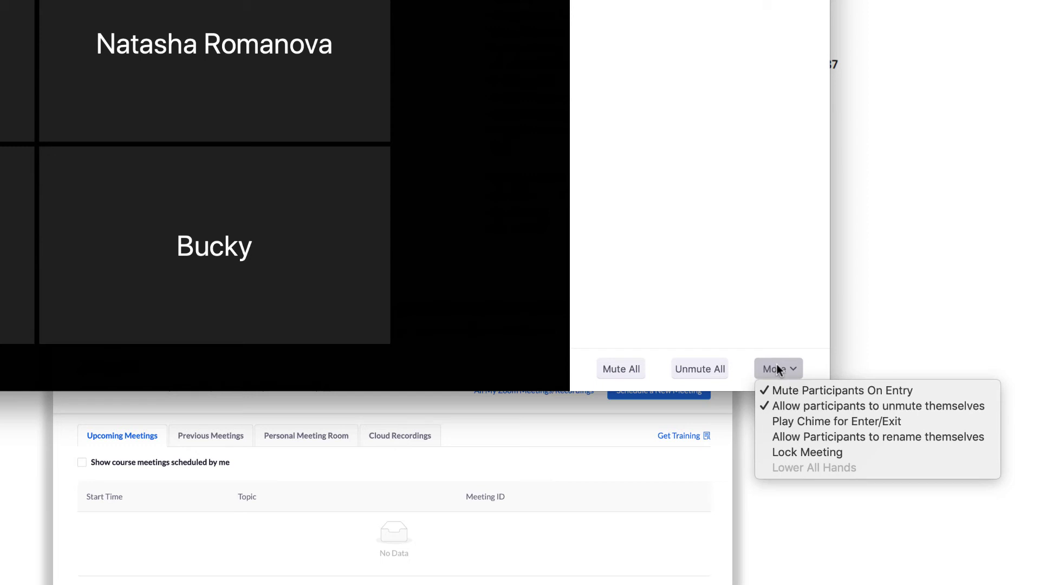
Dismiss the participant mute options to show the list of six participants.
left_click(789, 435)
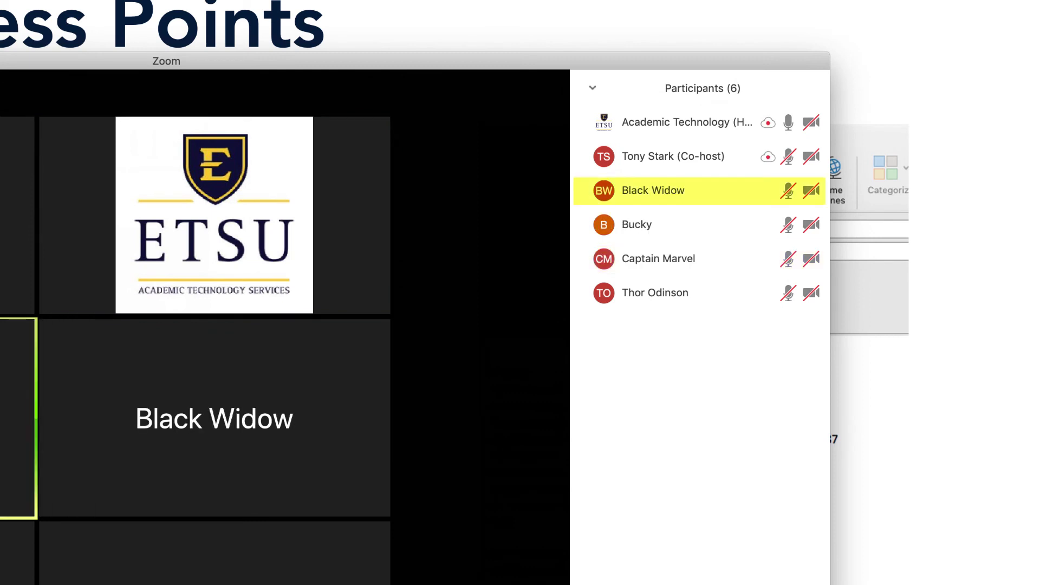
left_click(775, 369)
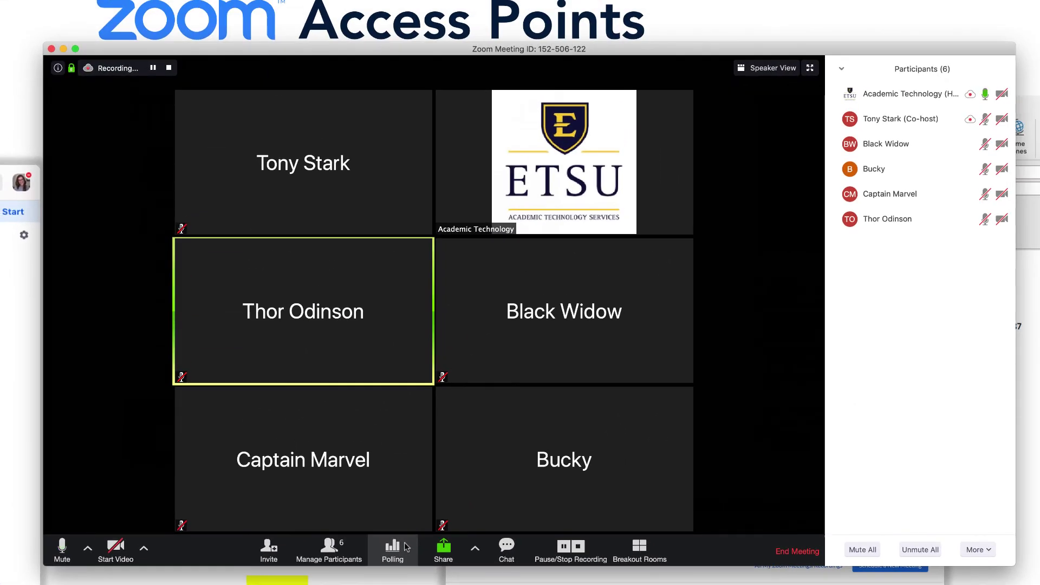
left_click(406, 548)
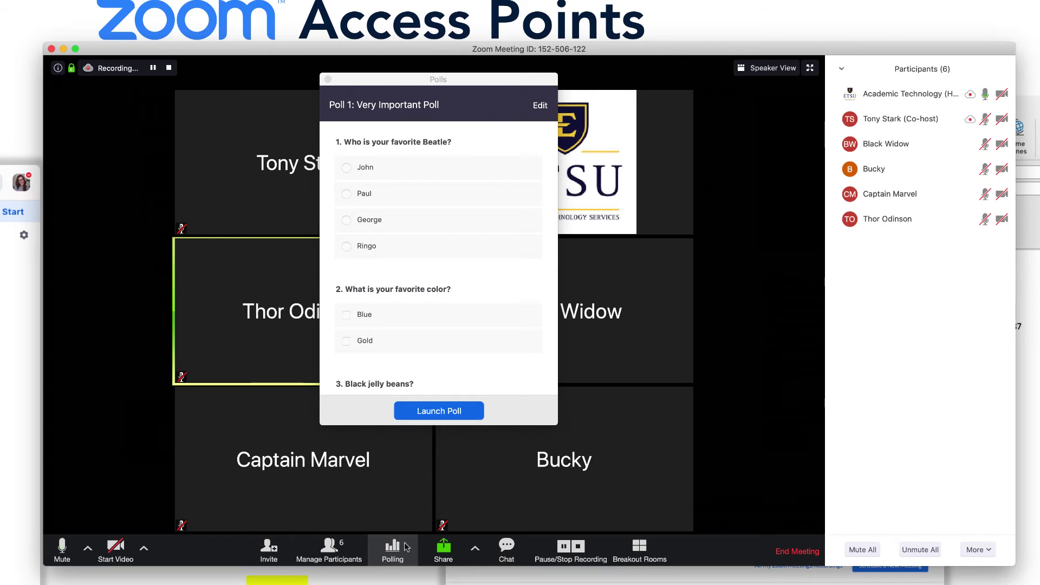
Launch the Very Important Poll, review live results, and end it after four votes.
left_click(471, 417)
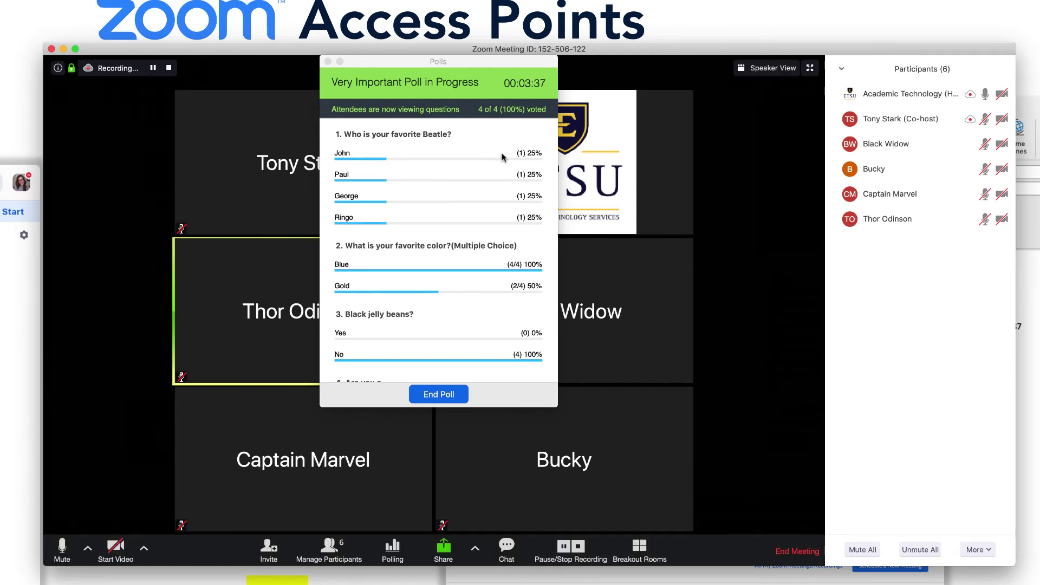
scroll(502, 168, "down", 2)
scroll(502, 168, "down", 8)
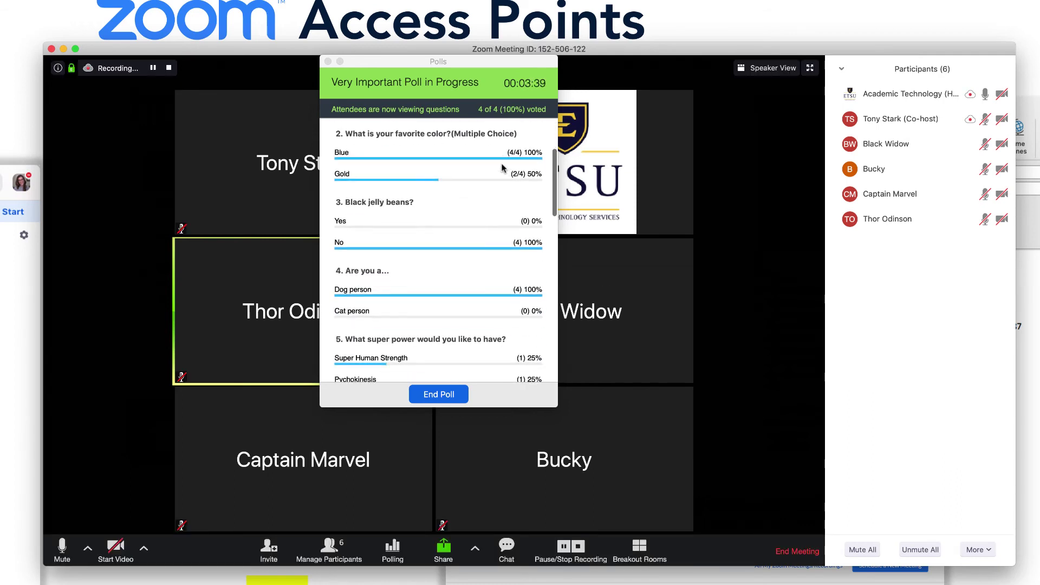
scroll(502, 168, "down", 12)
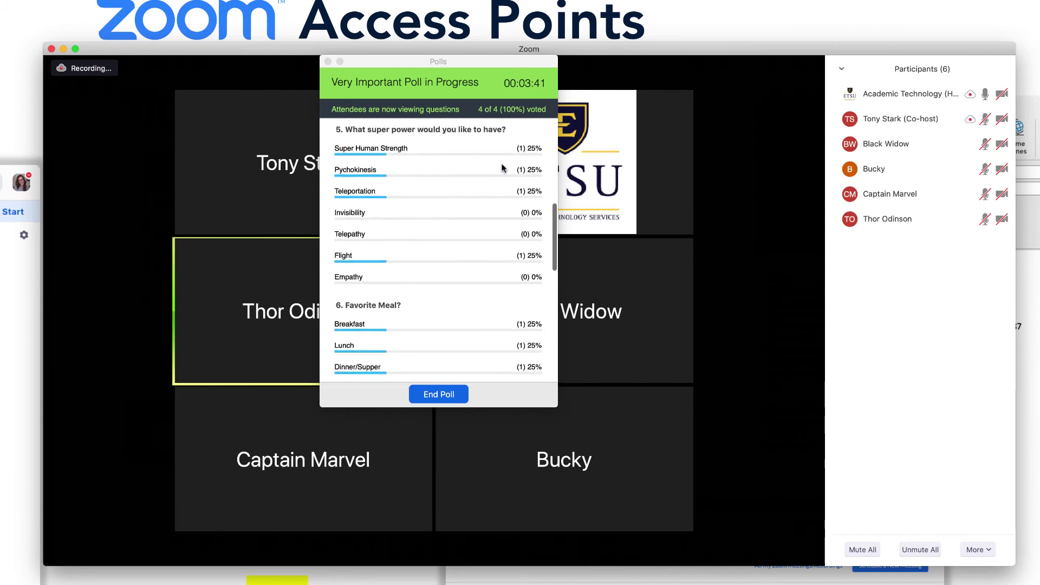
scroll(502, 168, "down", 7)
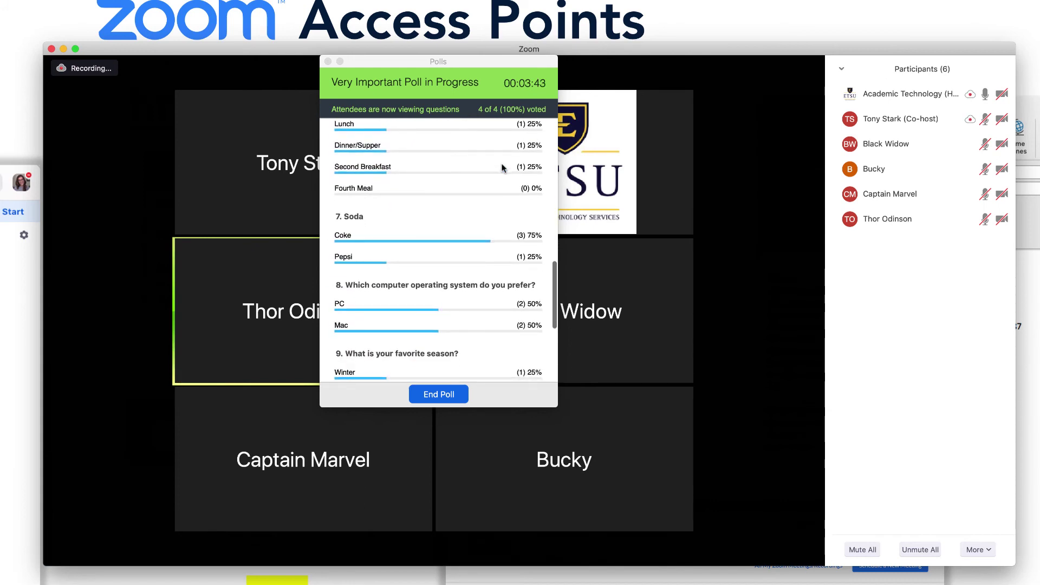
scroll(502, 168, "down", 3)
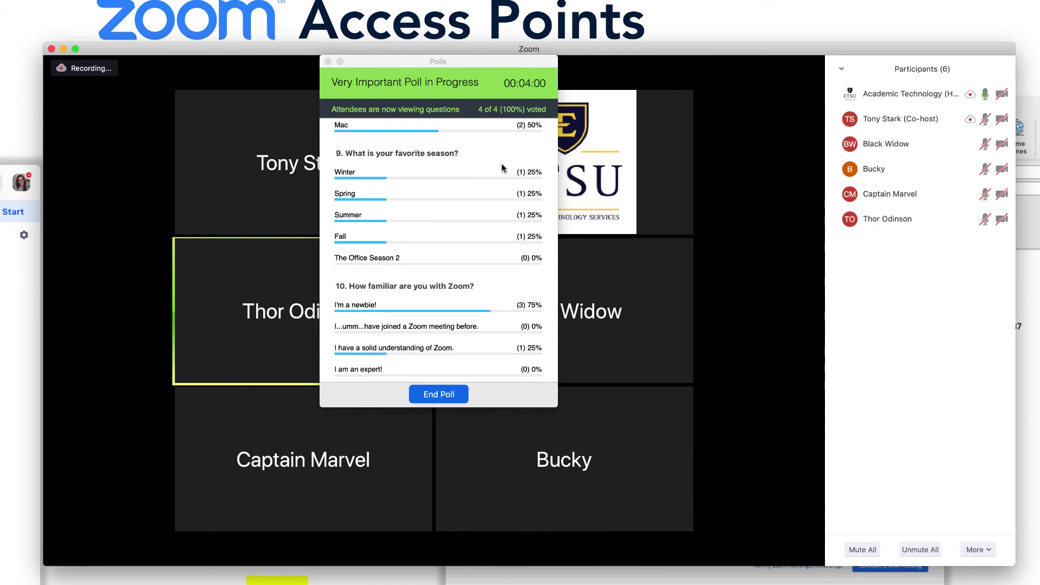
left_click(464, 398)
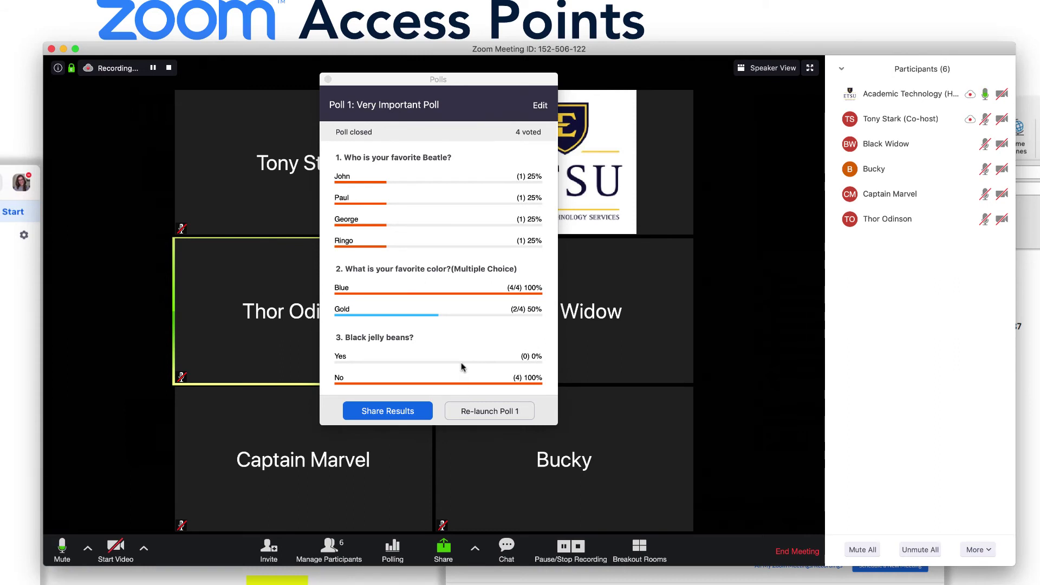
Share the Very Important Poll results with attendees, then stop sharing them.
scroll(462, 367, "down", 2)
scroll(463, 367, "down", 1)
scroll(462, 367, "down", 2)
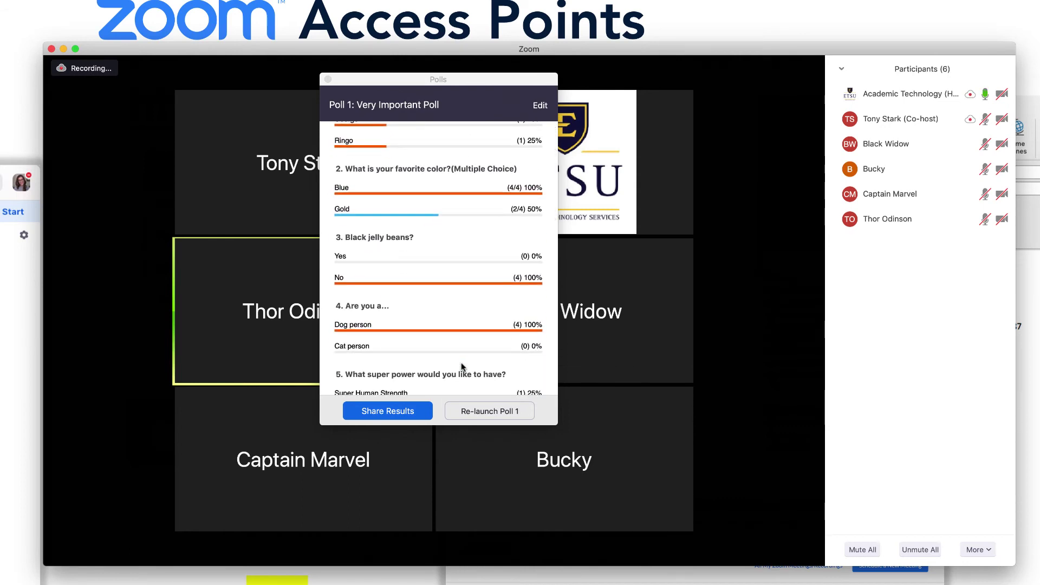
scroll(462, 367, "down", 1)
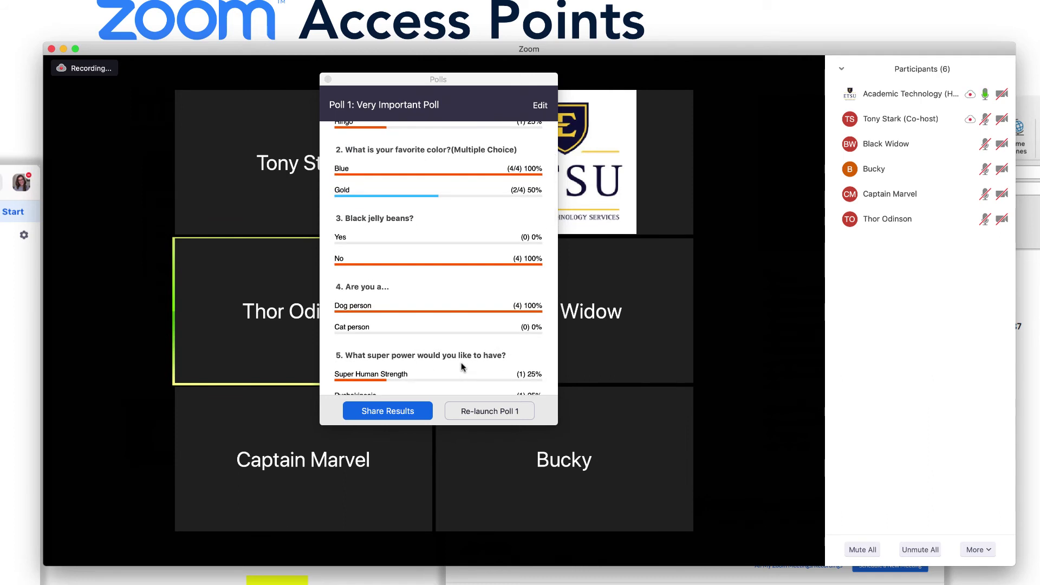
scroll(461, 367, "down", 4)
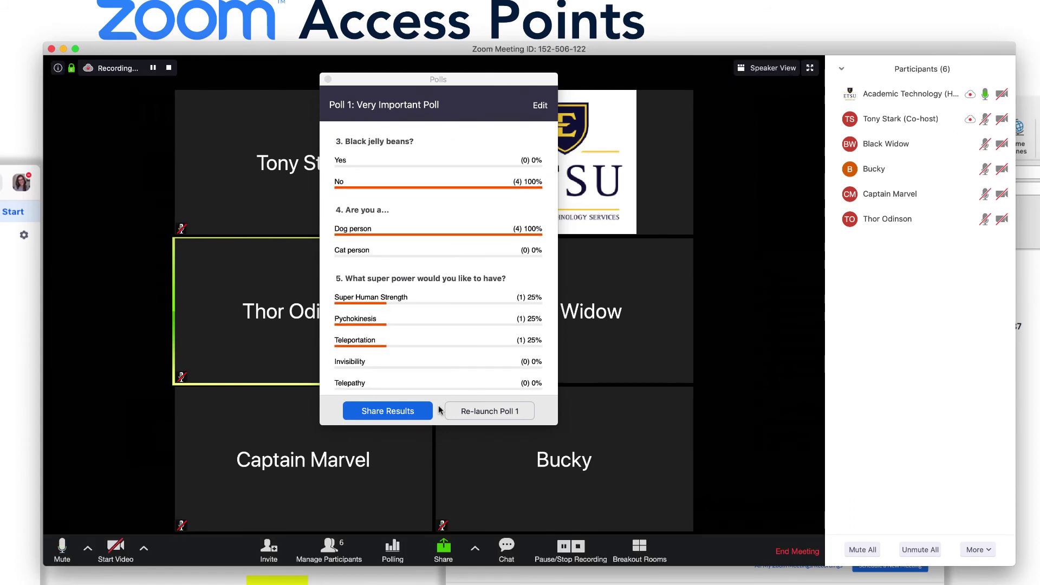
left_click(388, 411)
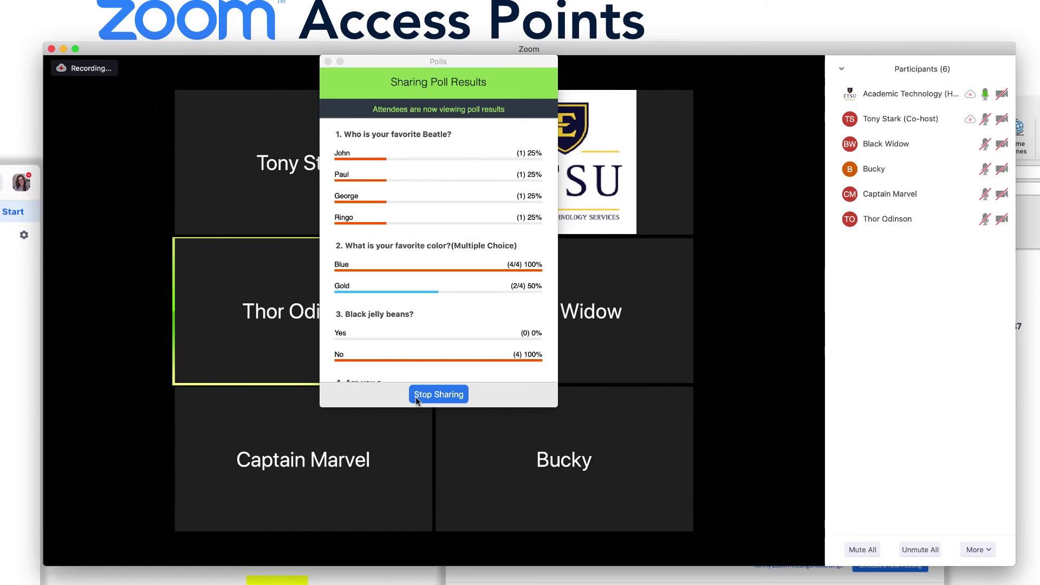
left_click(416, 397)
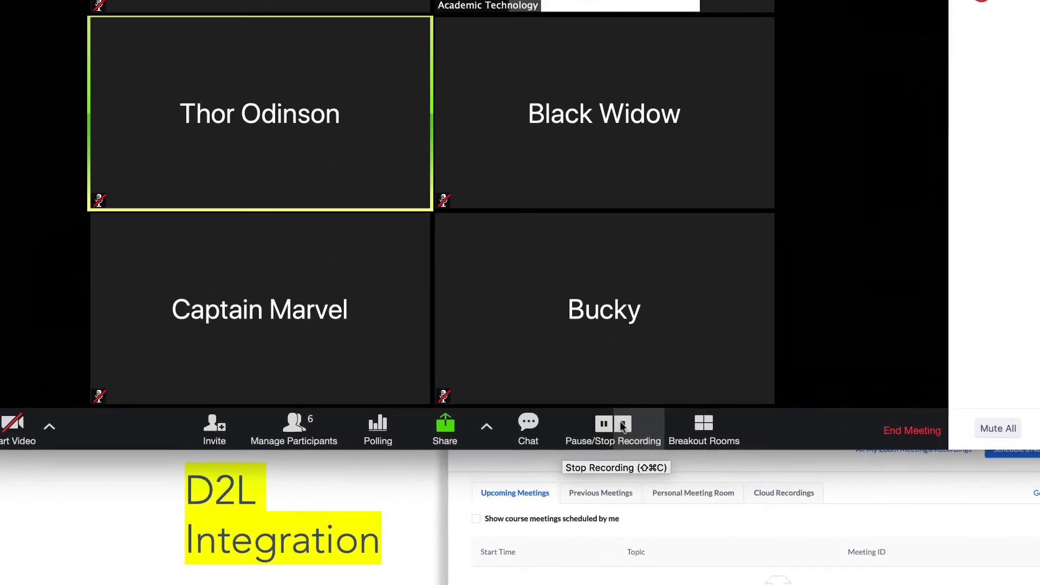
Pause and resume the cloud recording, then stop it and confirm.
left_click(608, 422)
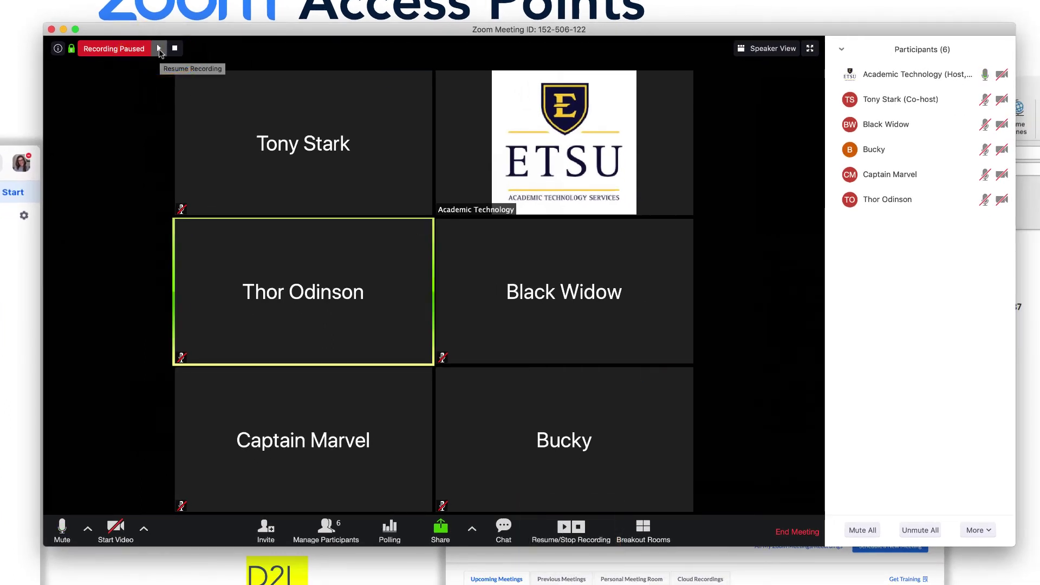
left_click(159, 49)
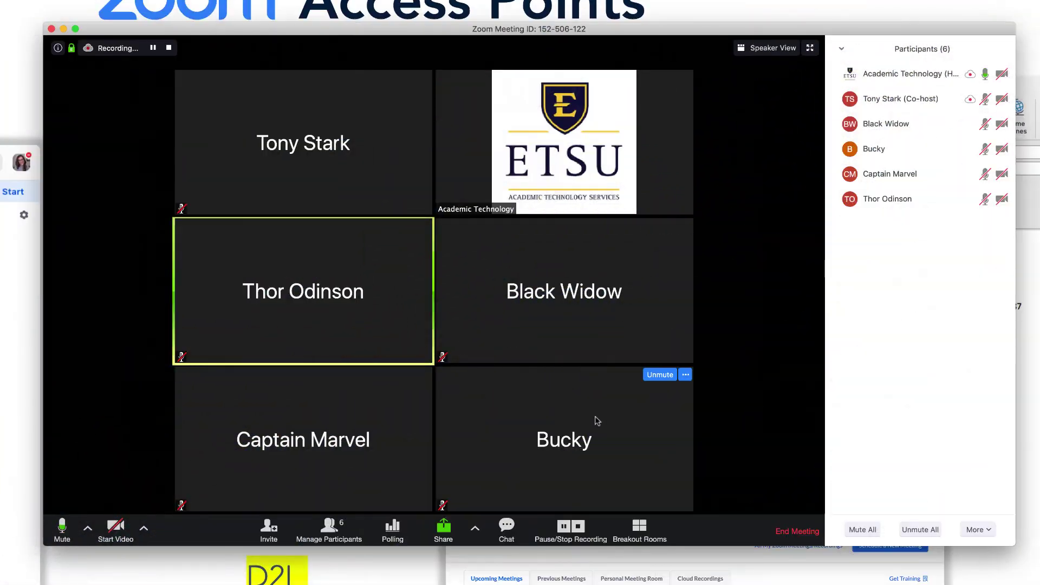
left_click(581, 528)
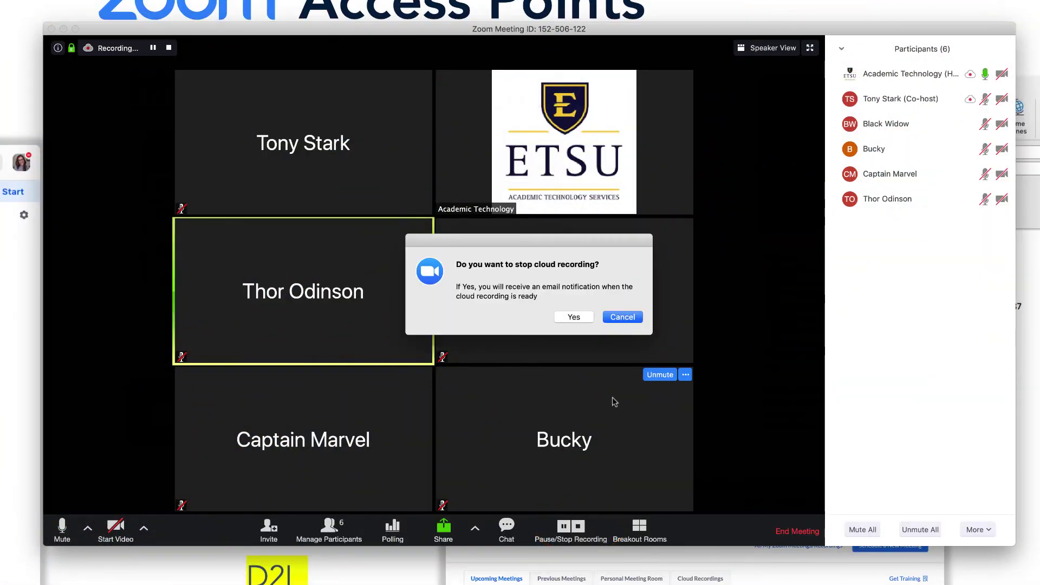
left_click(574, 318)
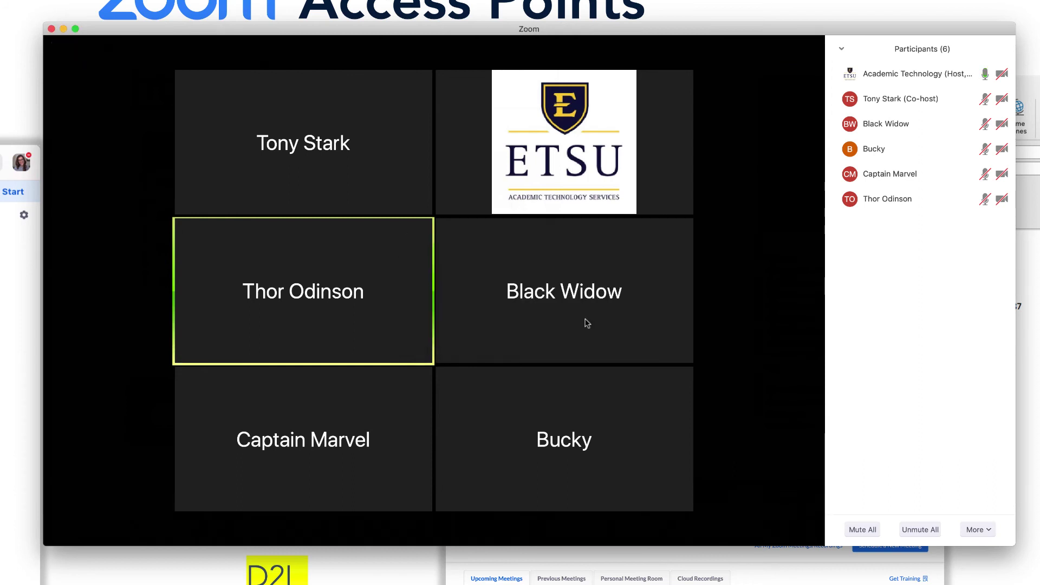
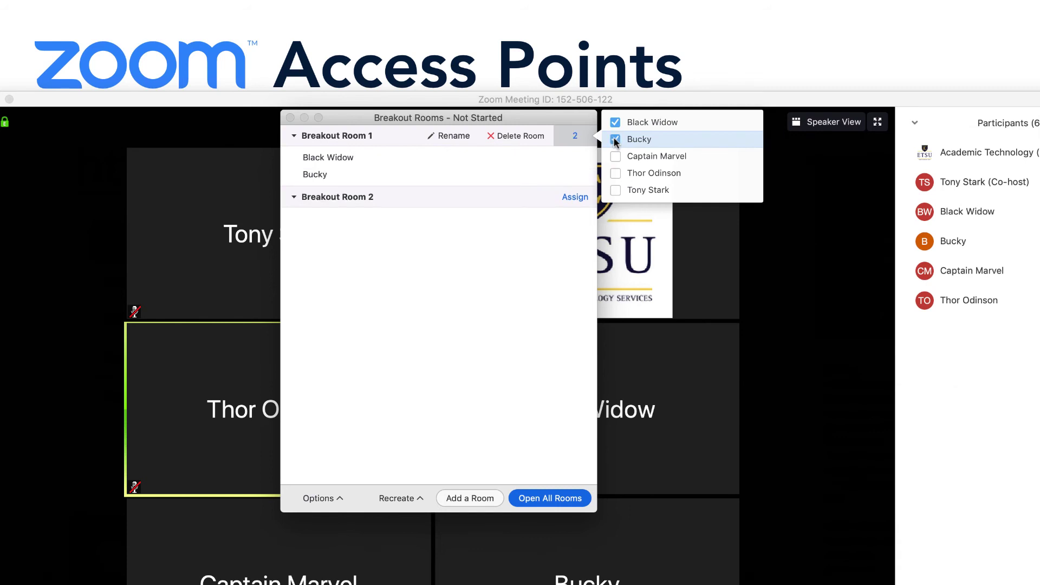
Assign the three remaining participants to Breakout Room 2, leaving two in Room 1.
left_click(576, 196)
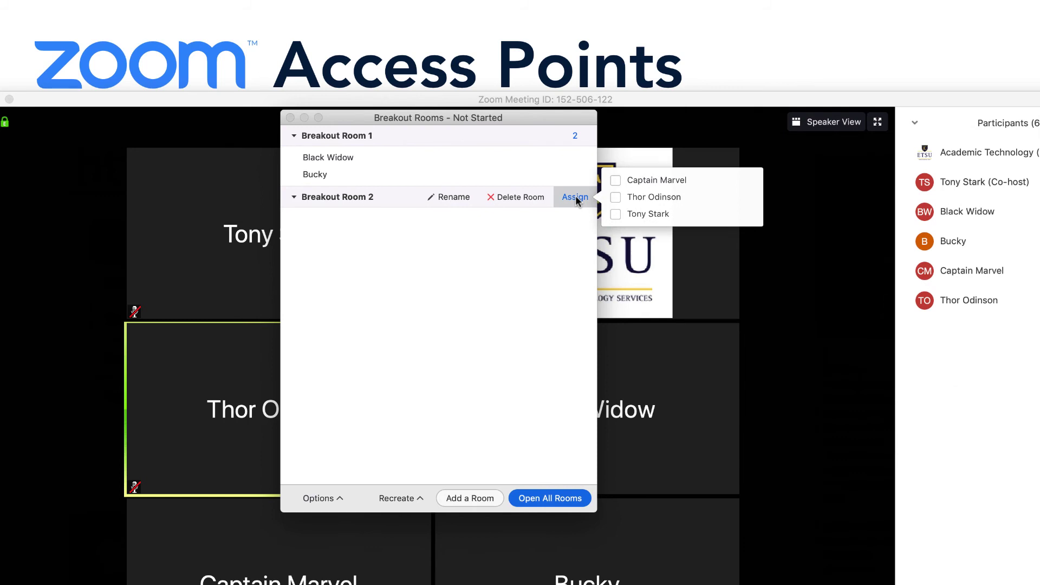
left_click(615, 180)
left_click(615, 197)
left_click(615, 214)
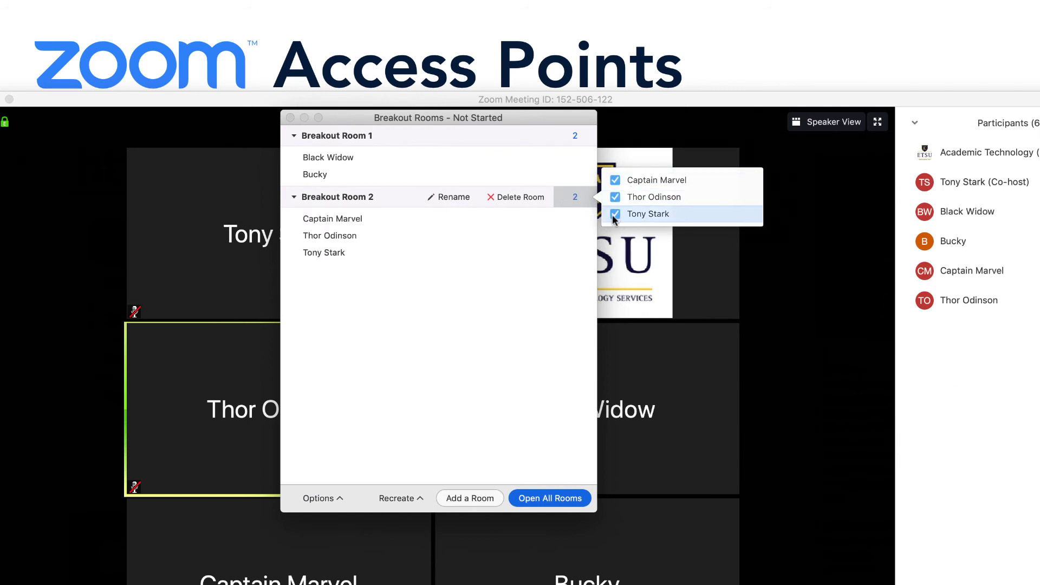
left_click(524, 319)
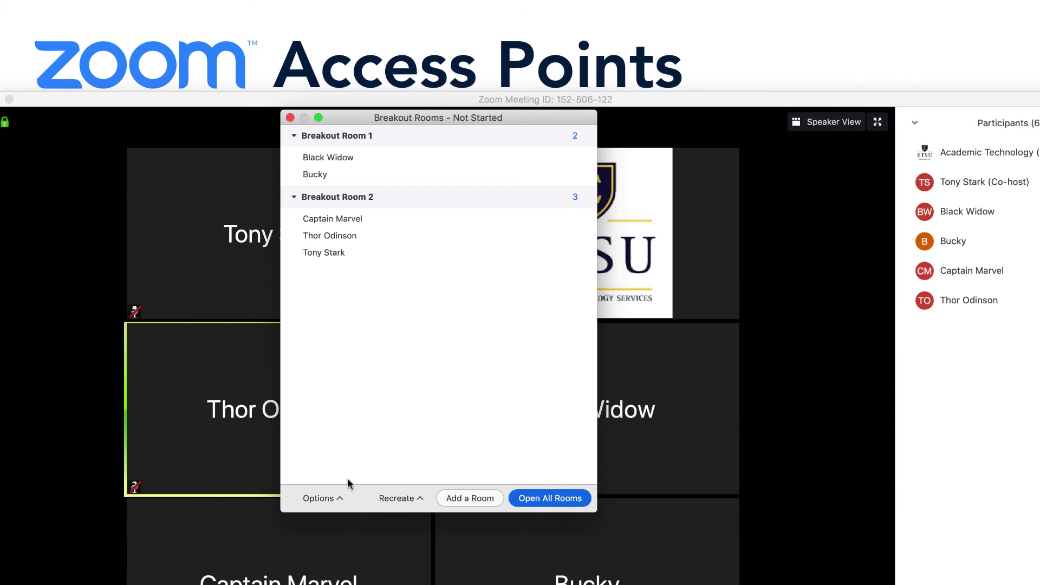
left_click(340, 496)
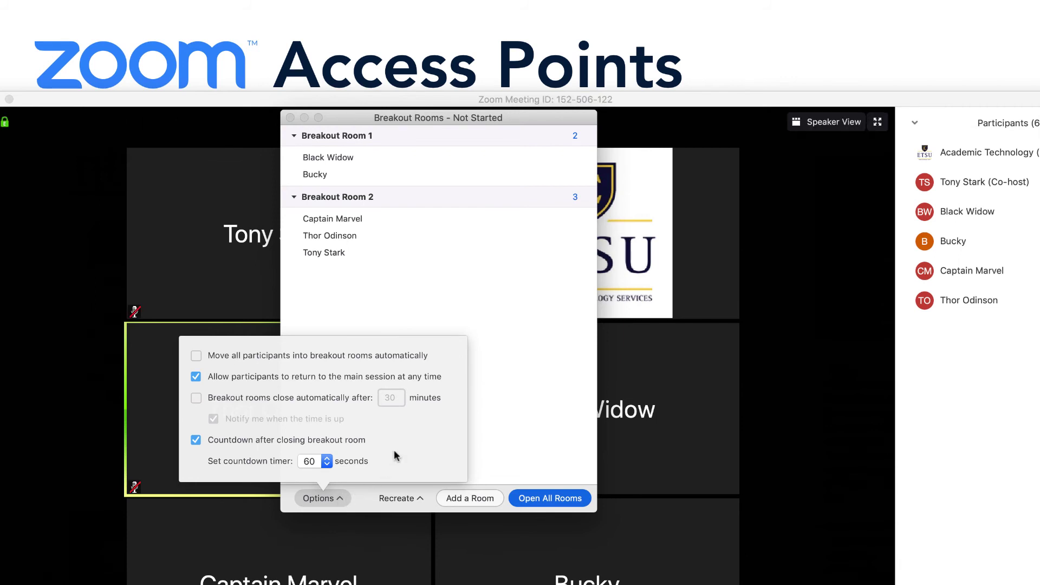
left_click(196, 398)
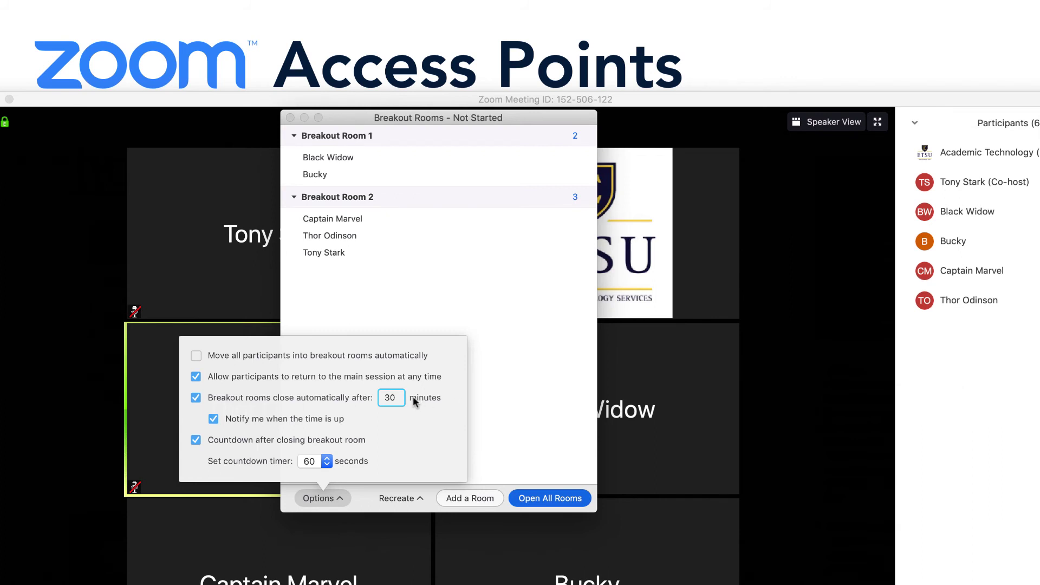
left_click_drag(398, 399, 382, 397)
type("10")
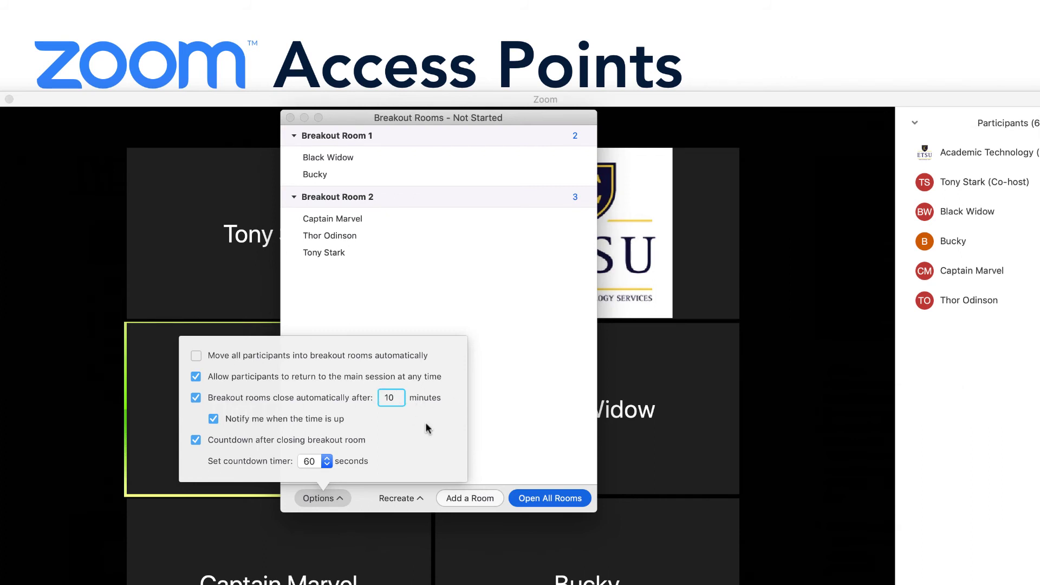
left_click(195, 398)
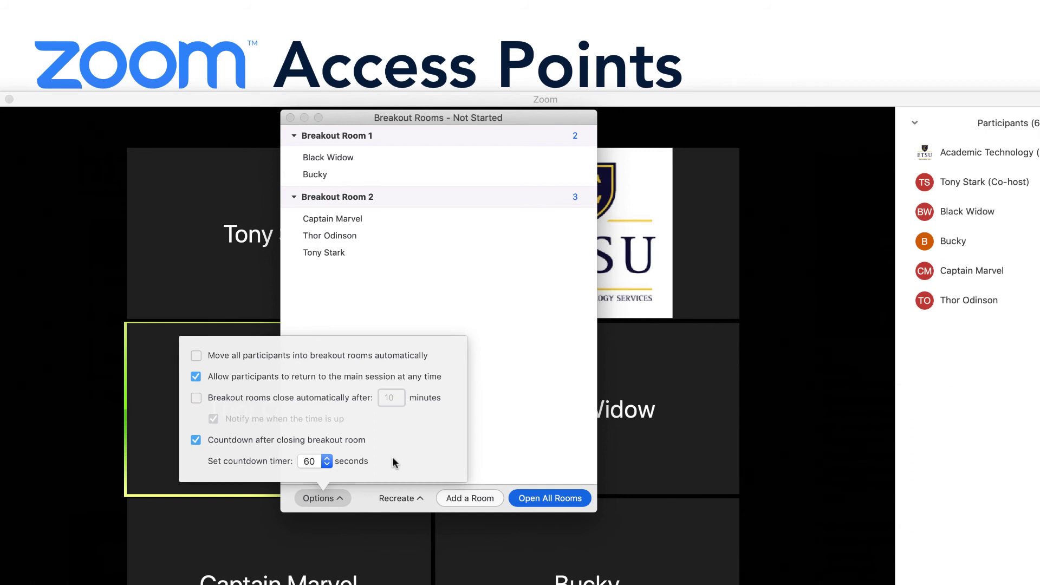
left_click(343, 498)
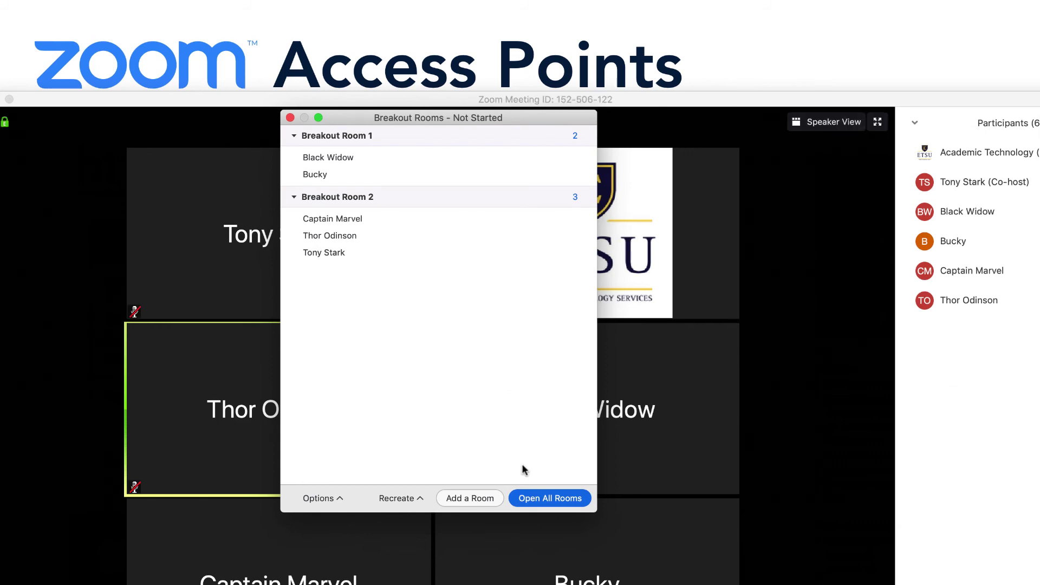
Open all breakout rooms and join Breakout Room 2 as the host.
left_click(544, 497)
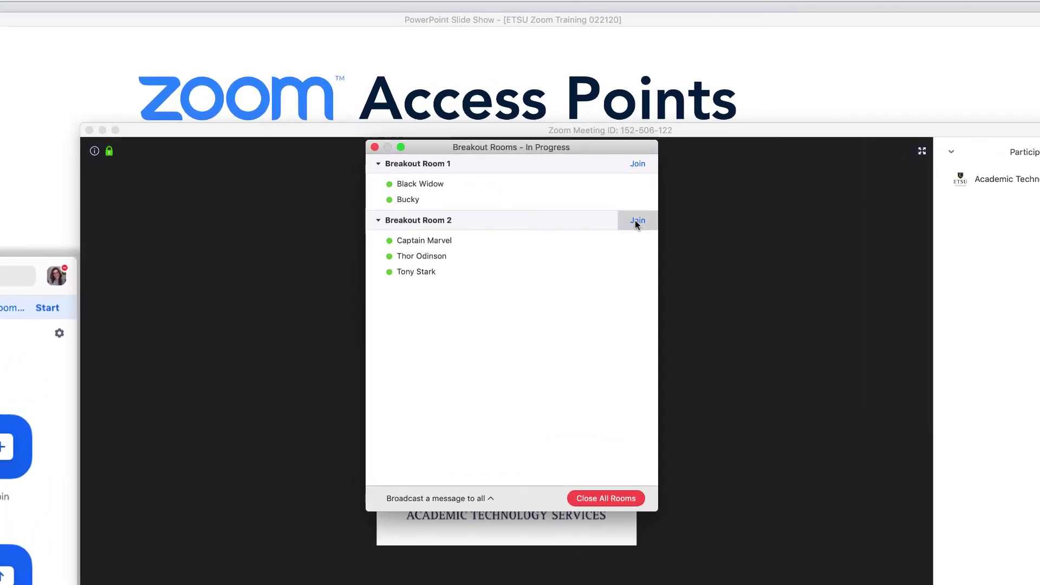
left_click(635, 220)
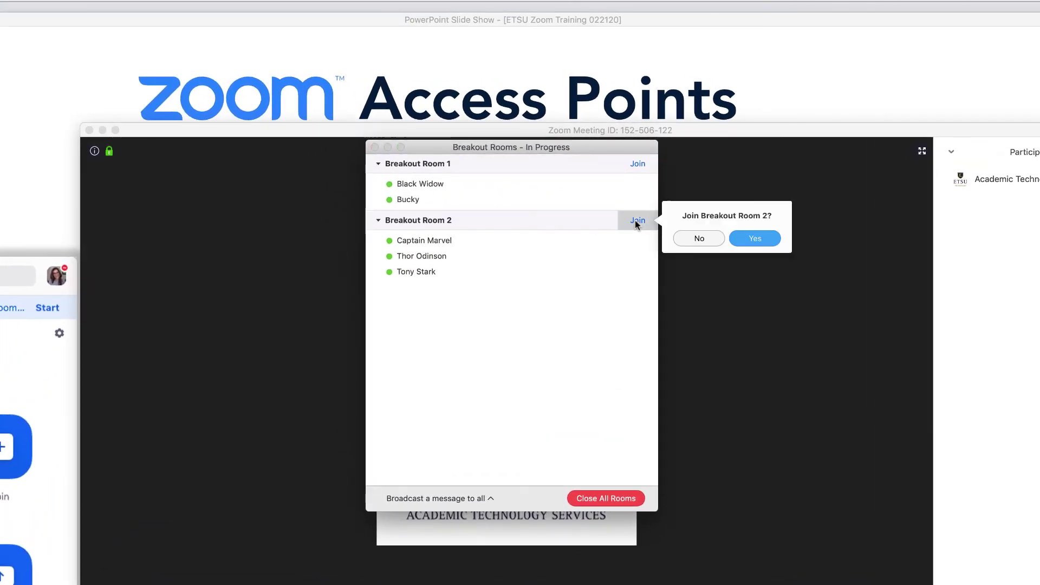
left_click(742, 230)
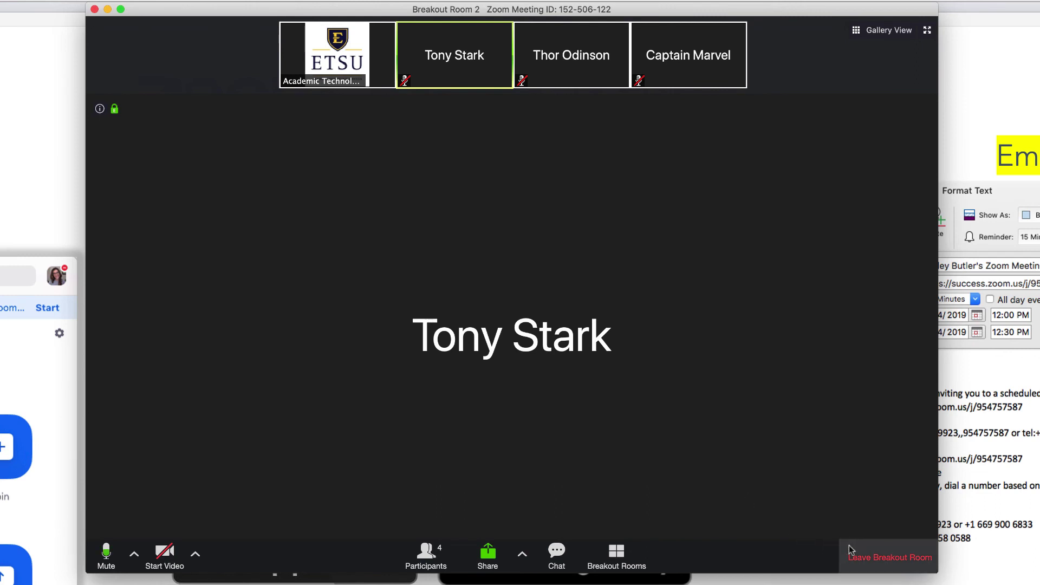
Return from Breakout Room 2 to the main session, visit Breakout Room 1, then leave it.
left_click(869, 555)
left_click(617, 338)
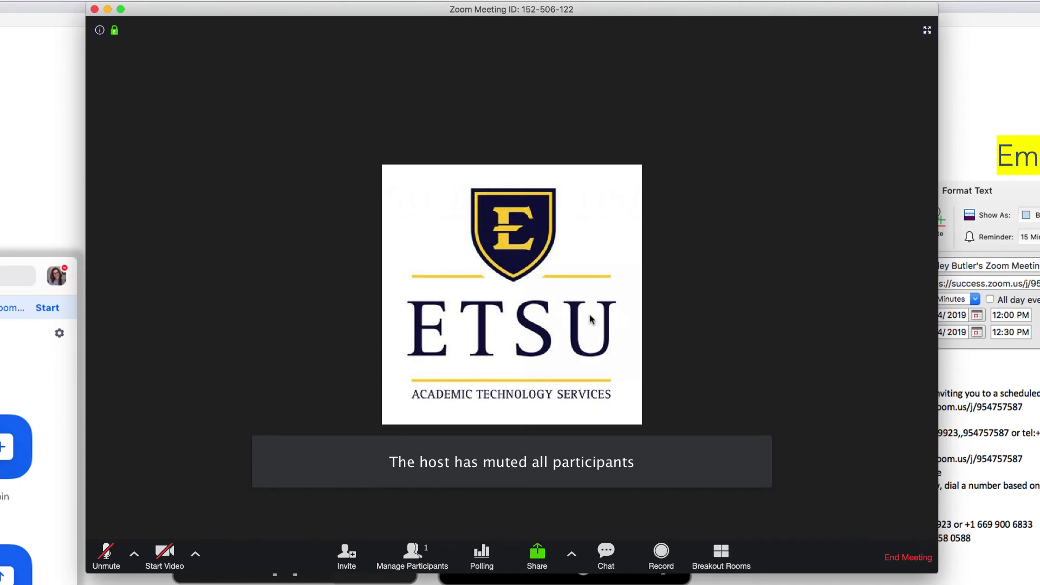
left_click(721, 551)
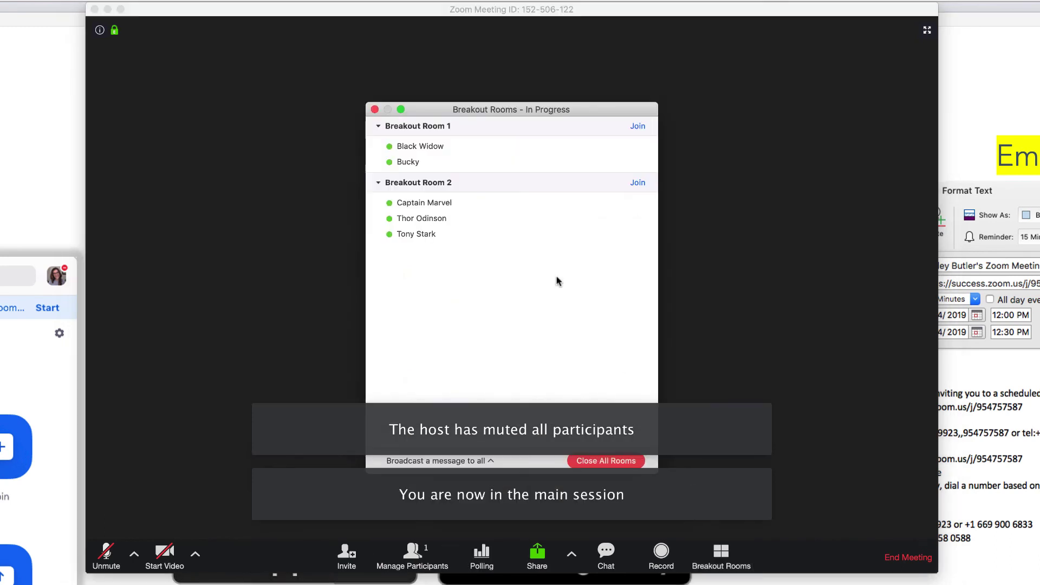
left_click(630, 125)
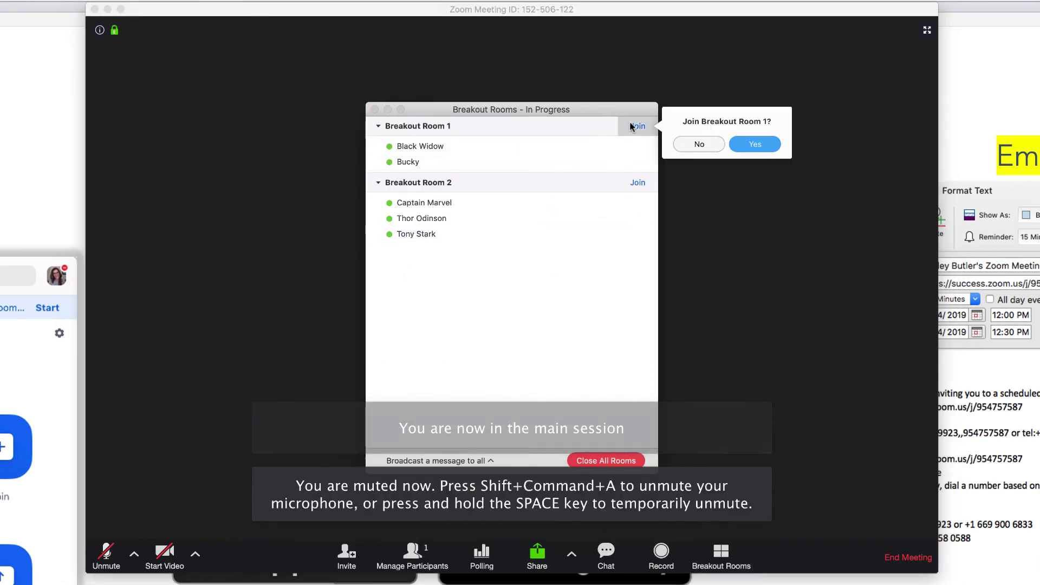
left_click(742, 143)
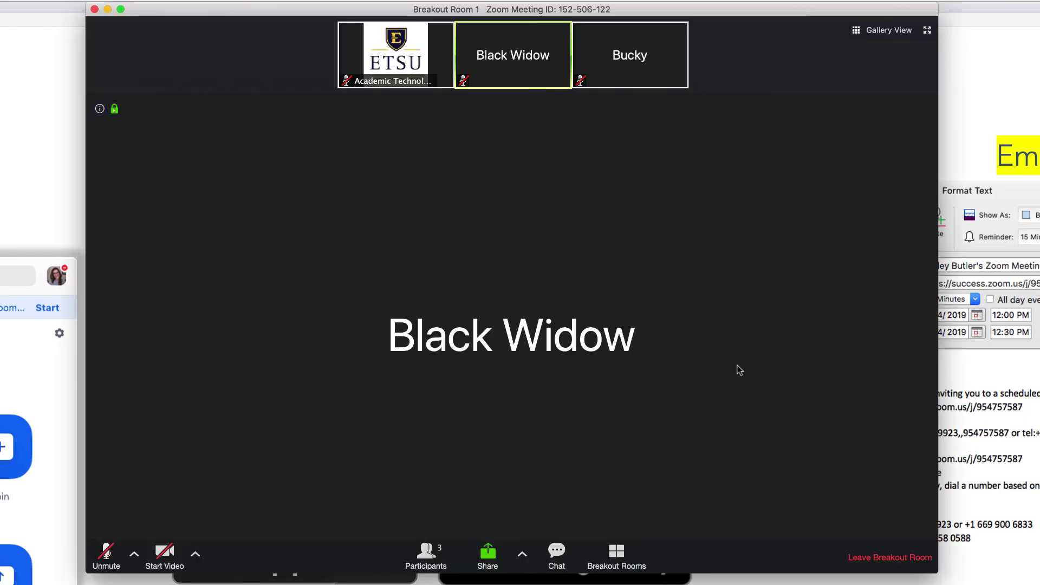
left_click(868, 553)
left_click(609, 337)
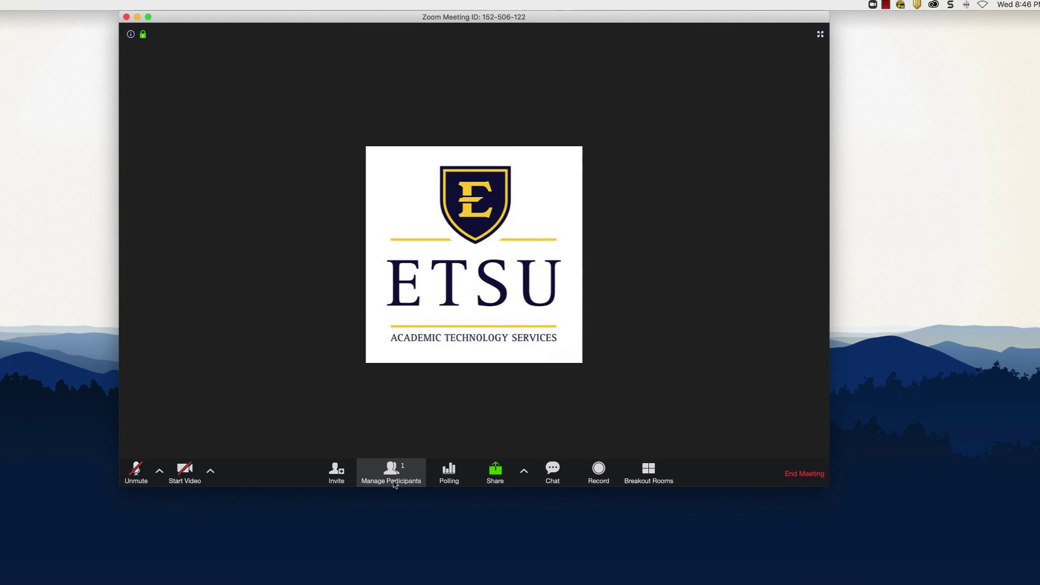
Broadcast 'Time to start wrapping up!' to both running breakout rooms.
left_click(417, 472)
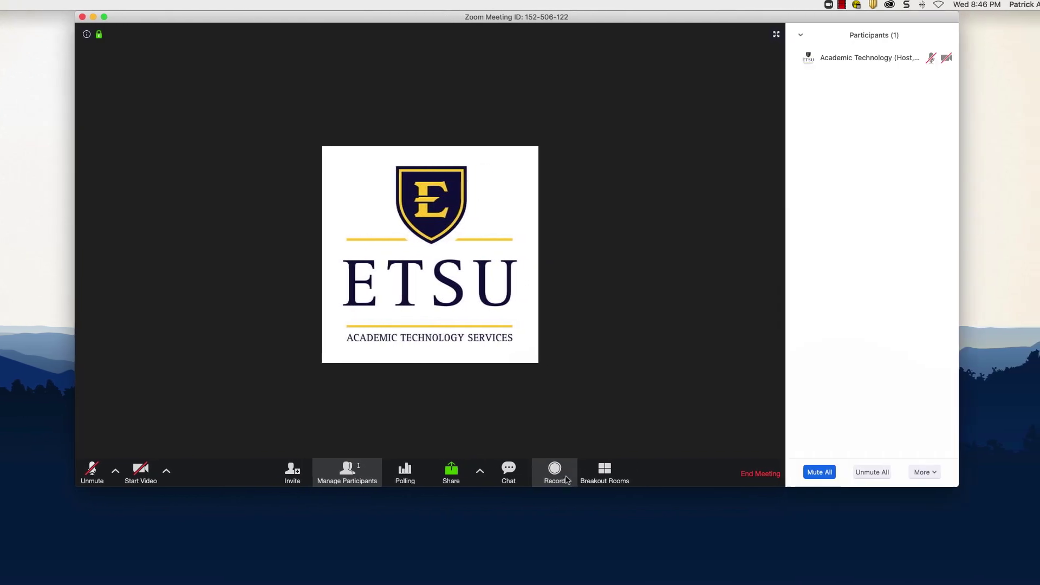
left_click(604, 473)
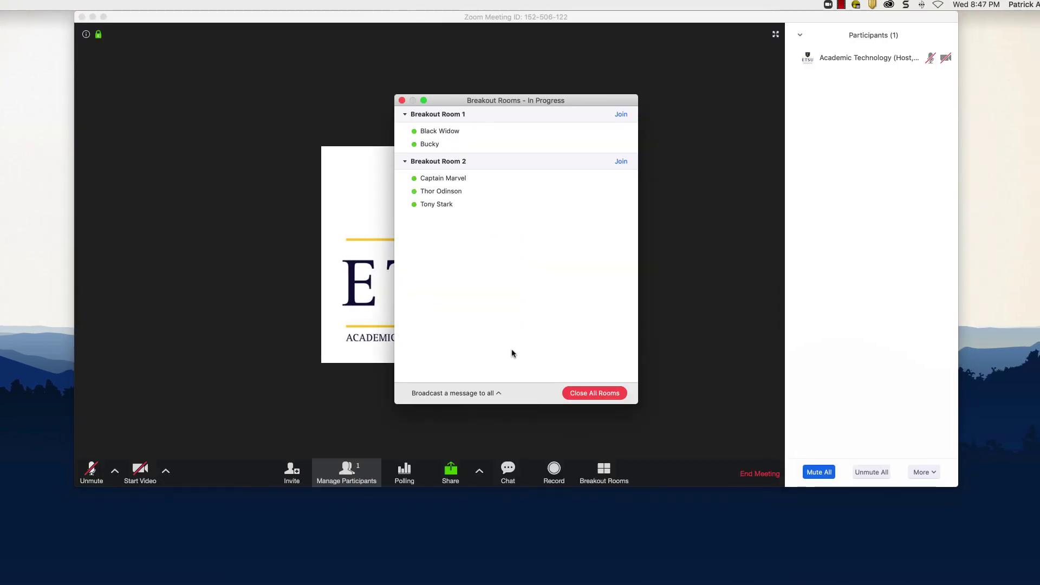
left_click(477, 393)
type("Time")
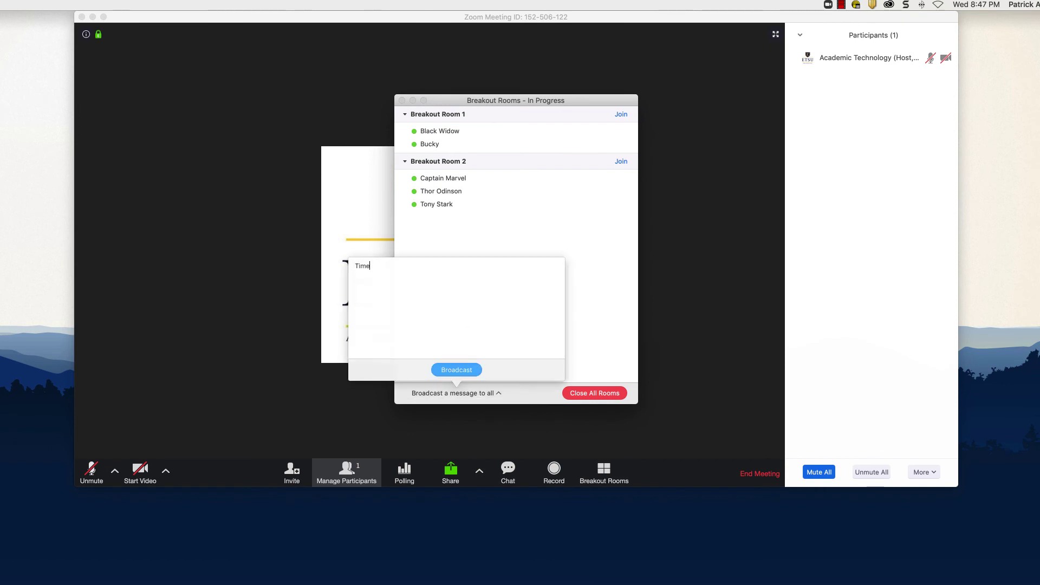
type(" to start wrapping")
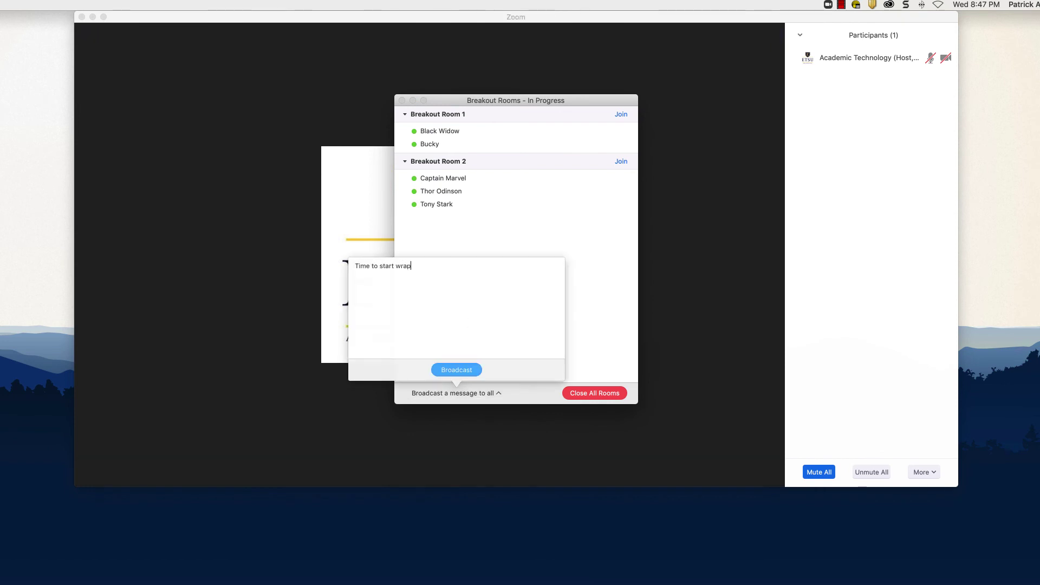
type(" up!")
left_click(470, 369)
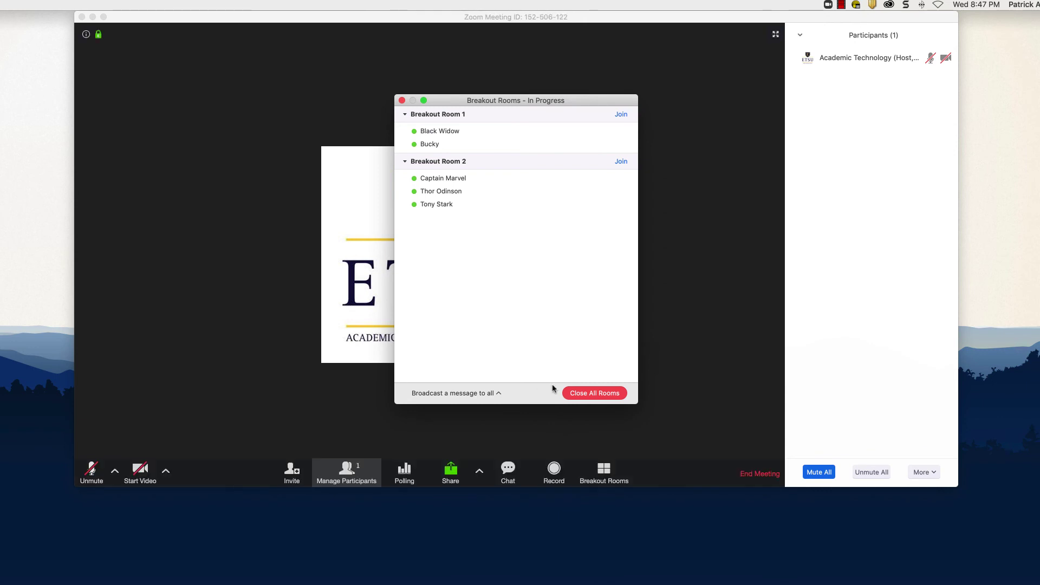
Close all breakout rooms and dismiss the Breakout Rooms window after the countdown.
left_click(590, 396)
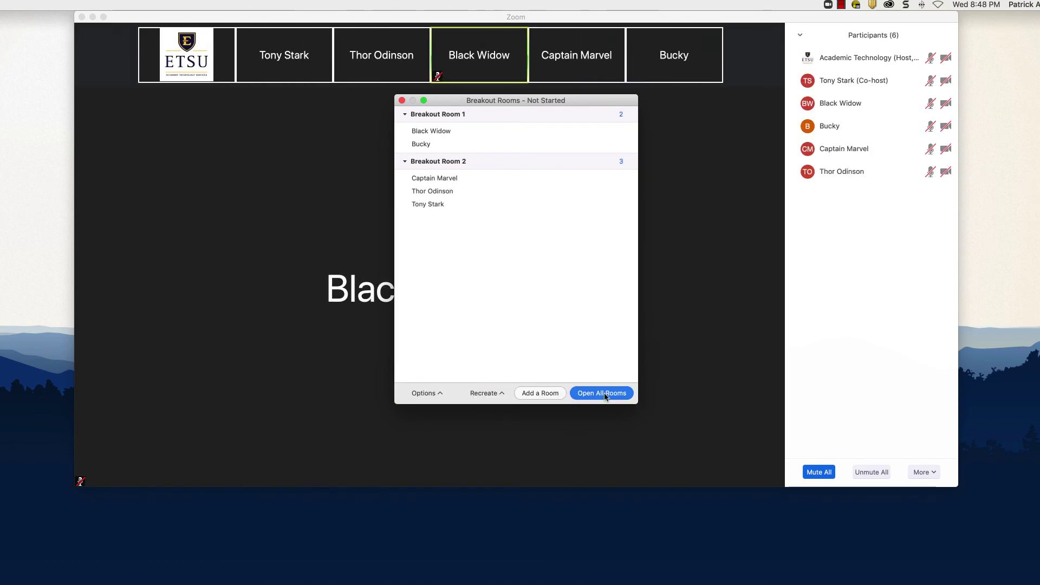
left_click(402, 100)
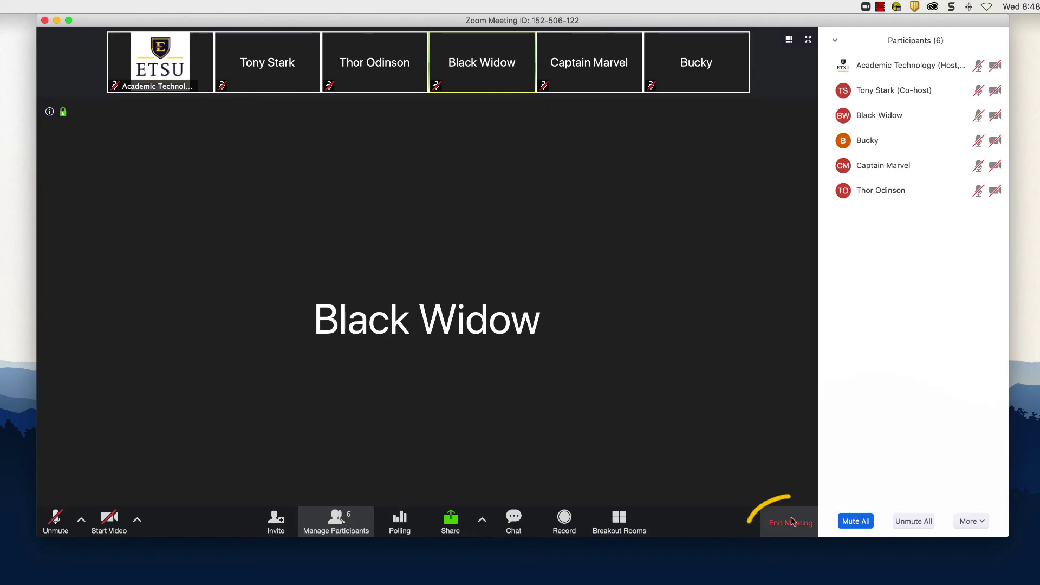
Cancel the first end-meeting prompt, then choose End Meeting for All.
left_click(792, 523)
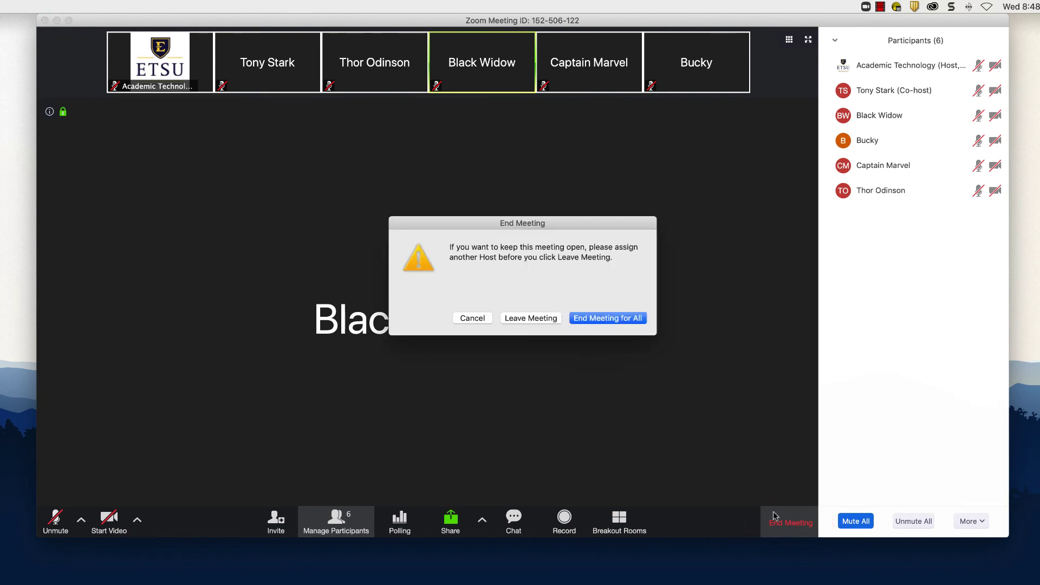
left_click(480, 320)
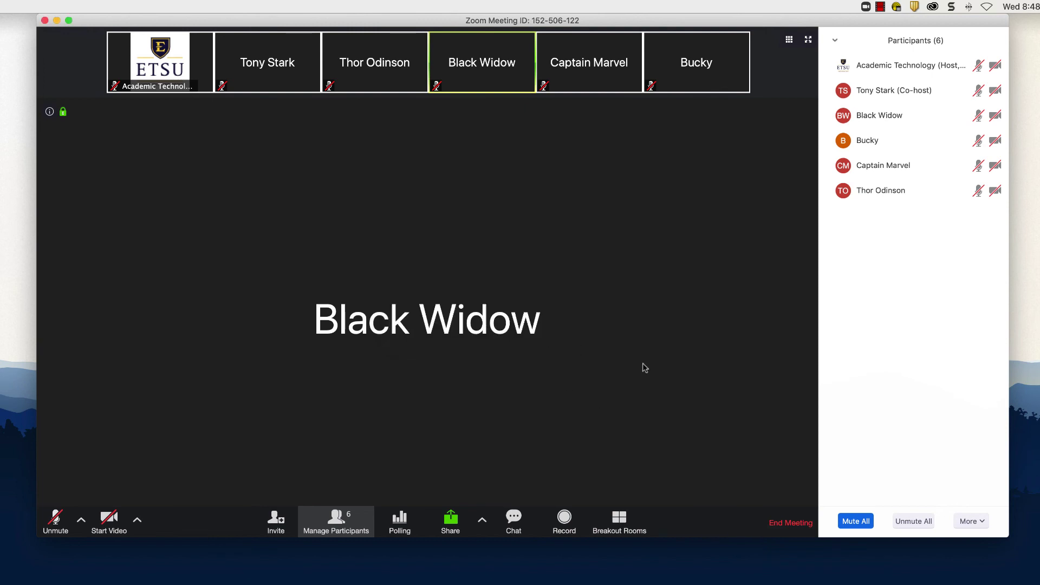
left_click(773, 521)
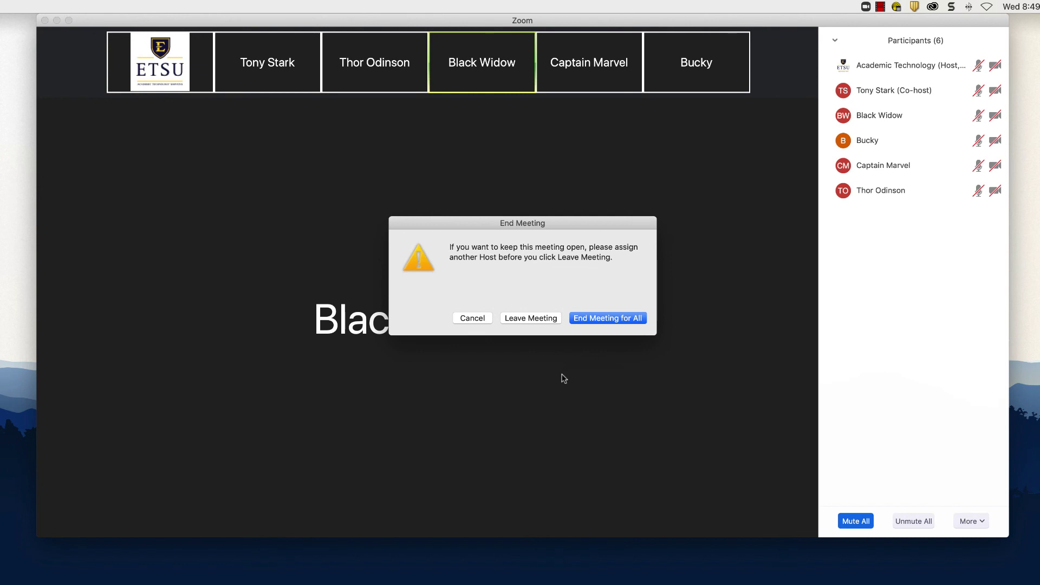
left_click(608, 318)
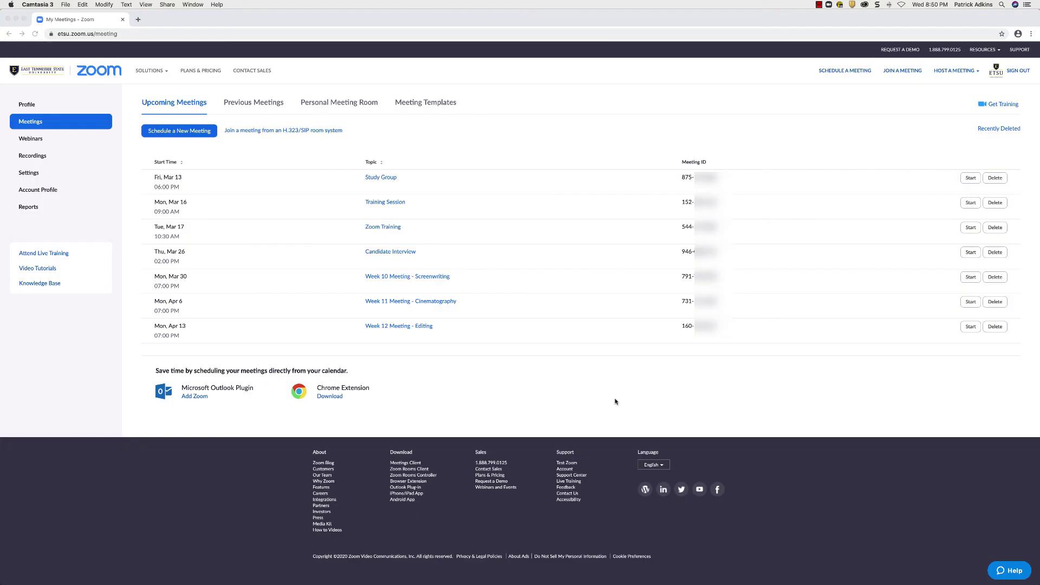
Show the Recordings page, where the Training Session recording is still processing.
left_click(47, 157)
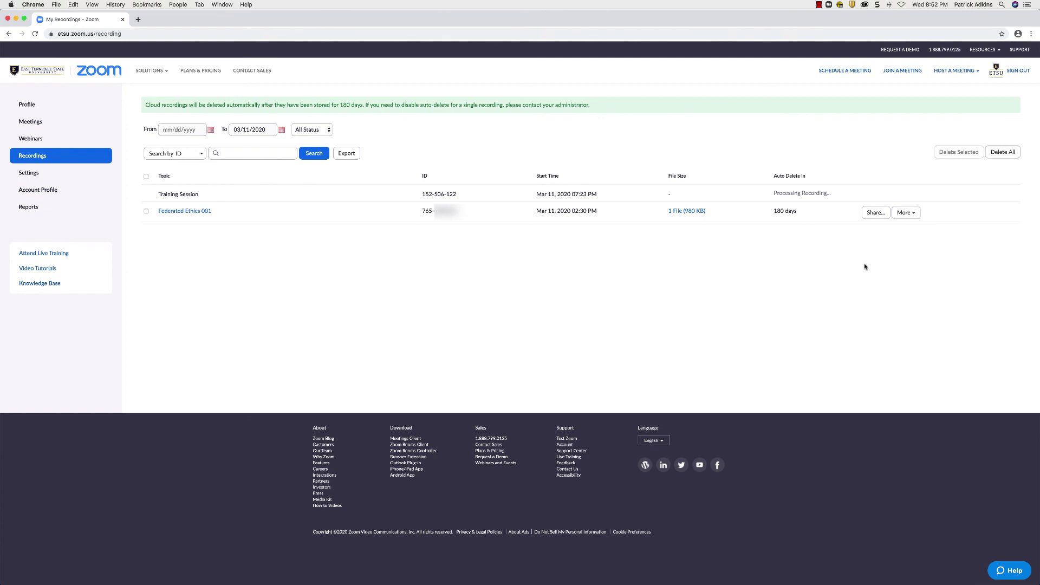
In Federated Ethics 001's share settings, toggle viewer downloads and on-demand registration, restoring both.
left_click(875, 213)
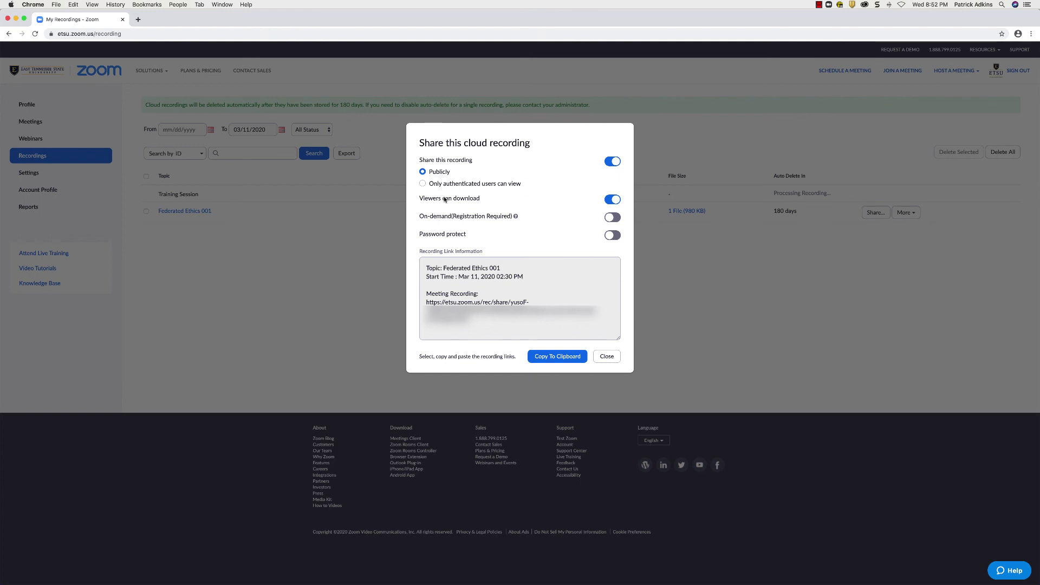
left_click(608, 201)
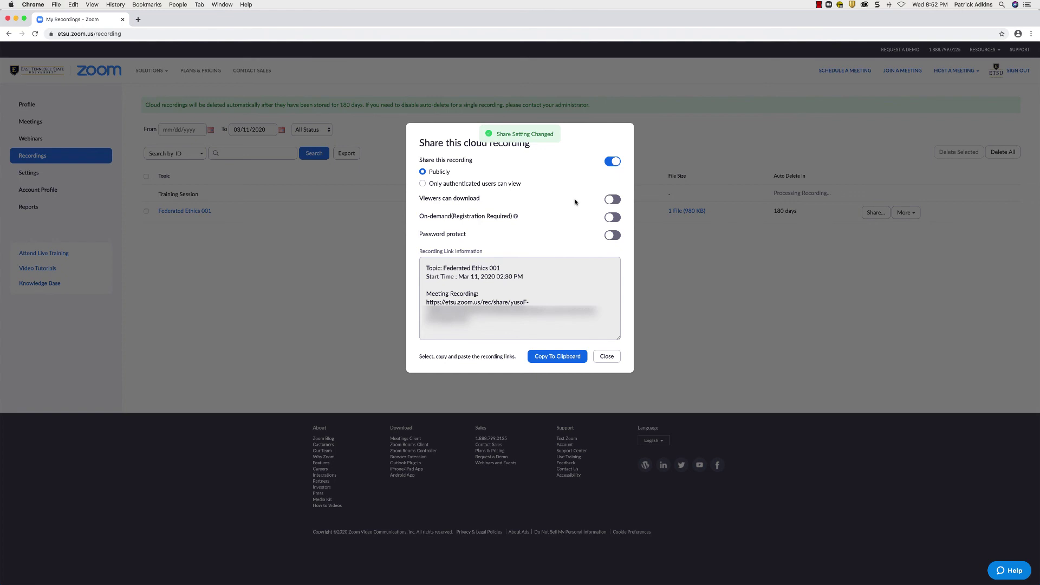
left_click(610, 200)
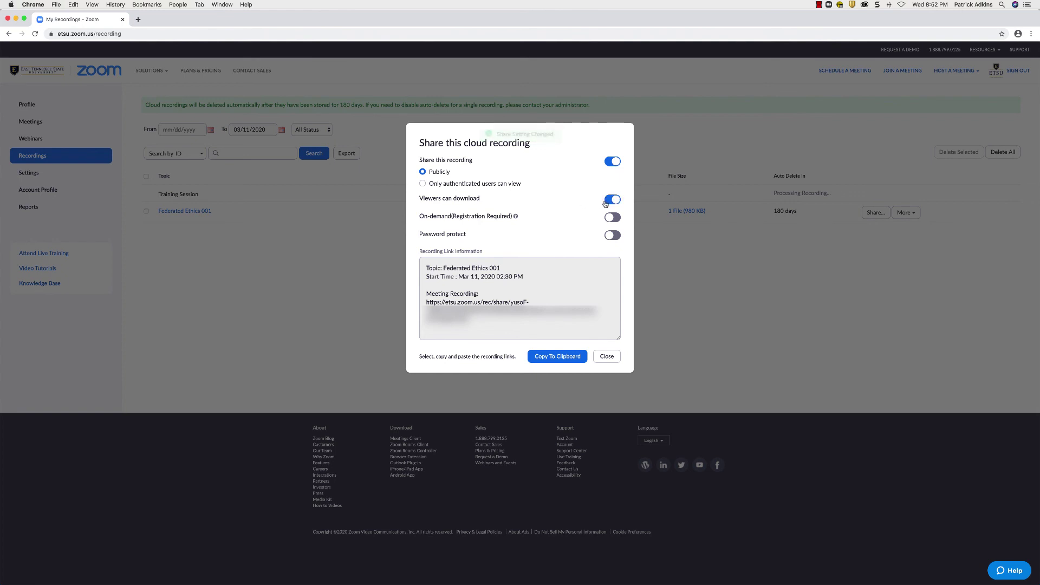
left_click(516, 217)
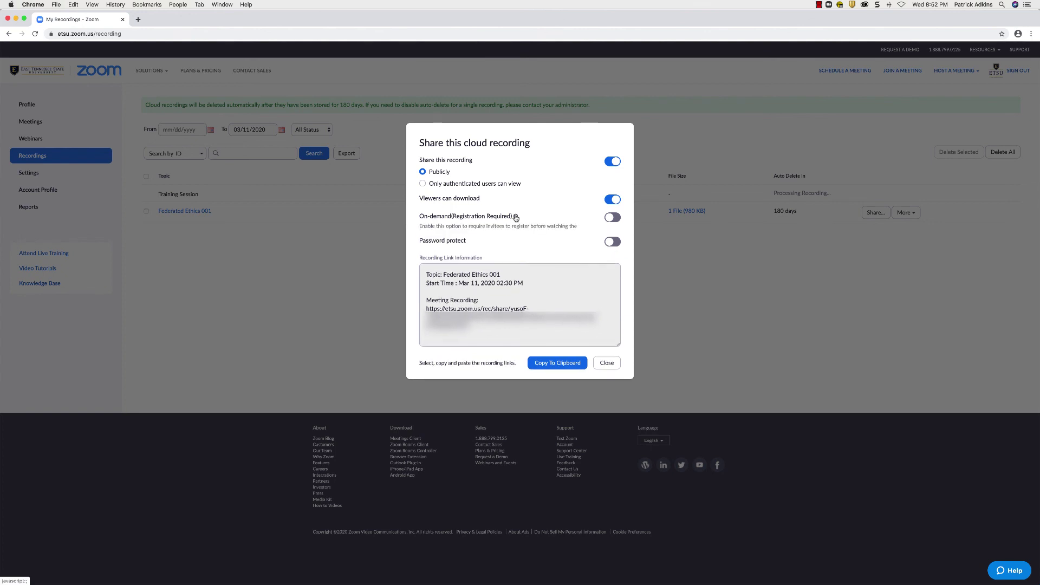
left_click(610, 218)
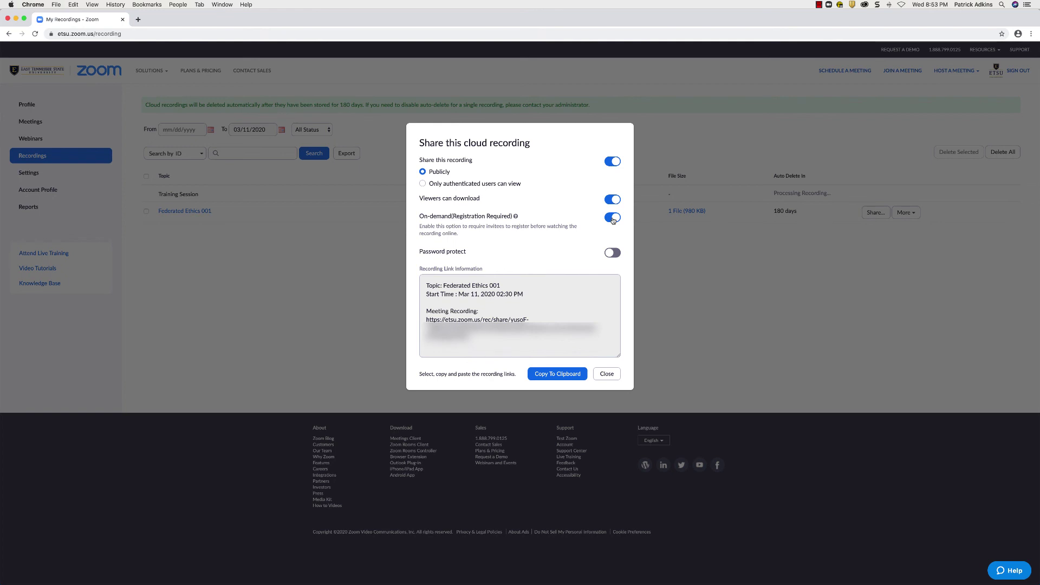
left_click(613, 218)
Save an access password, remove it again, copy the share link and close the settings.
left_click(613, 253)
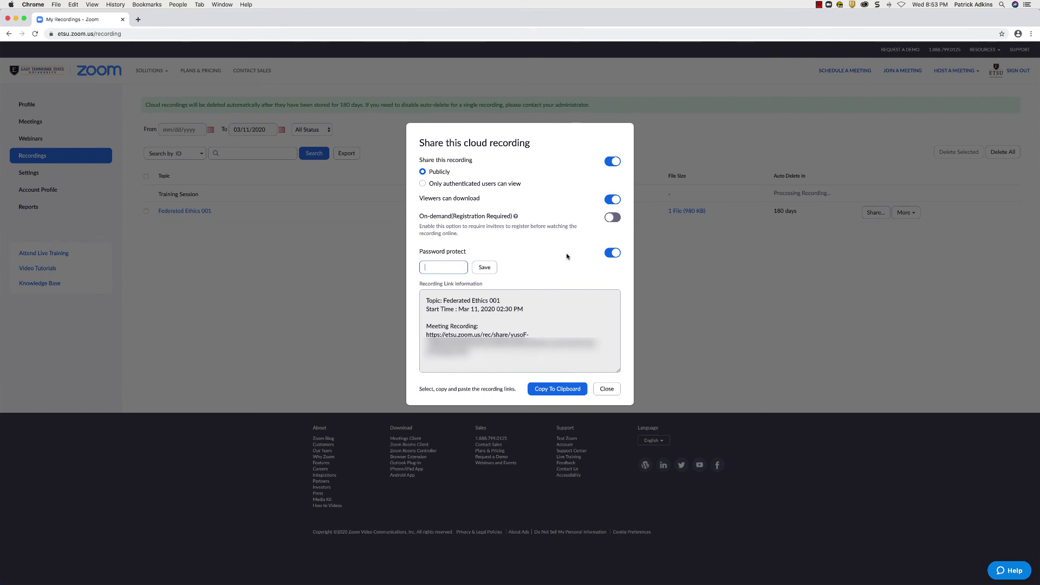
type("123456")
left_click(485, 267)
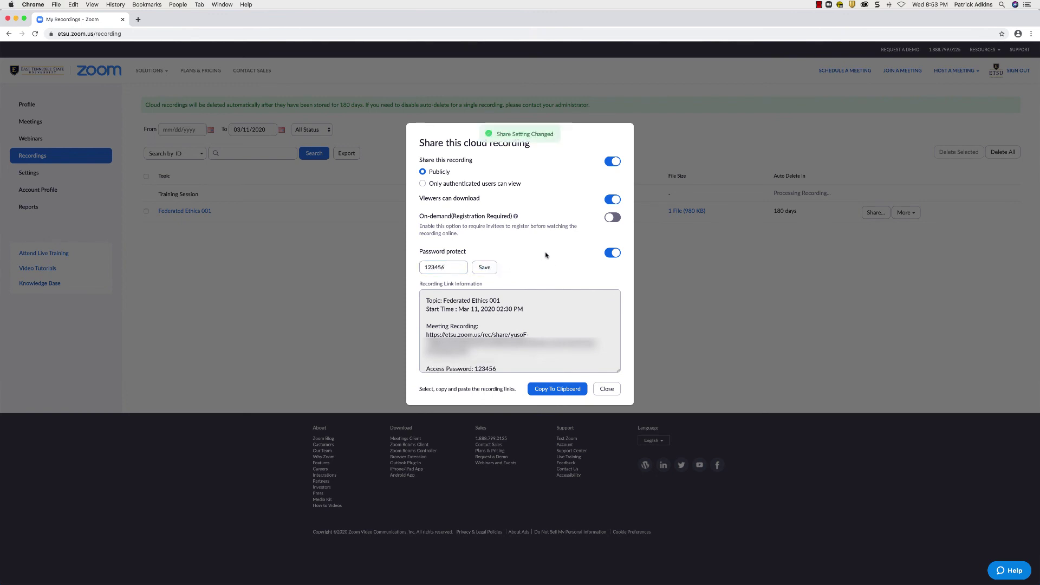
left_click(608, 253)
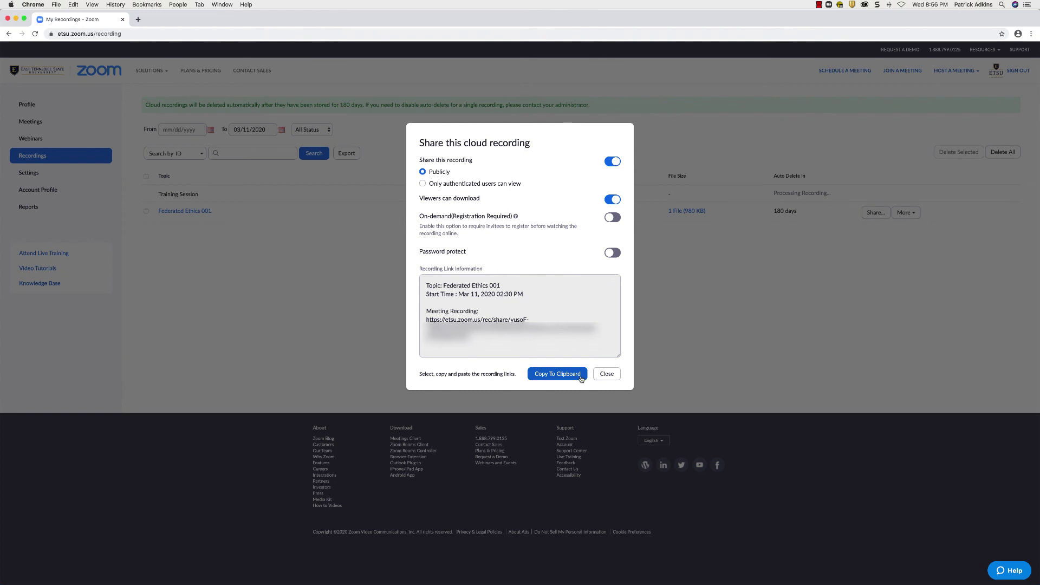
left_click(580, 378)
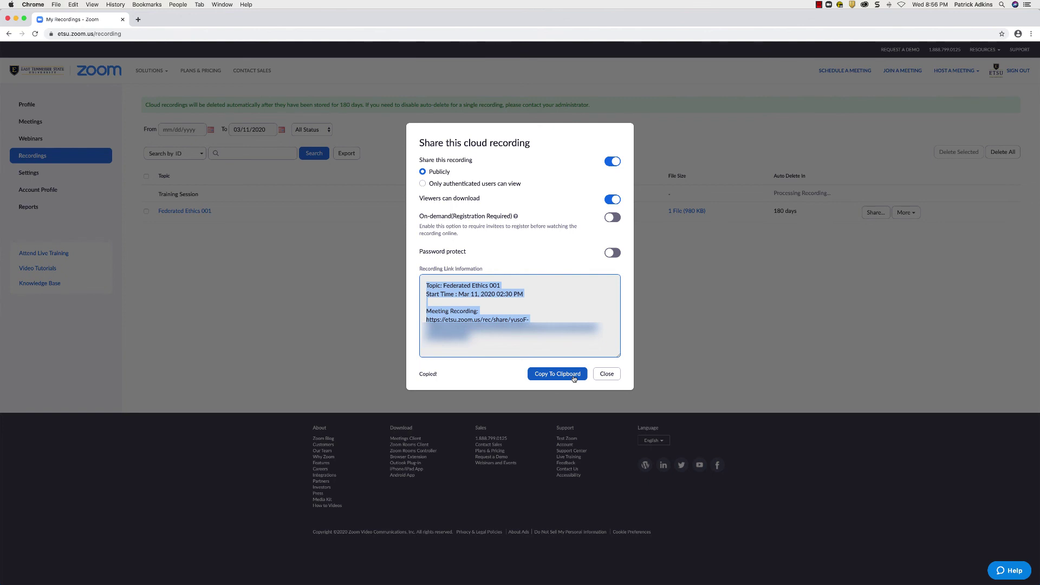
left_click(607, 374)
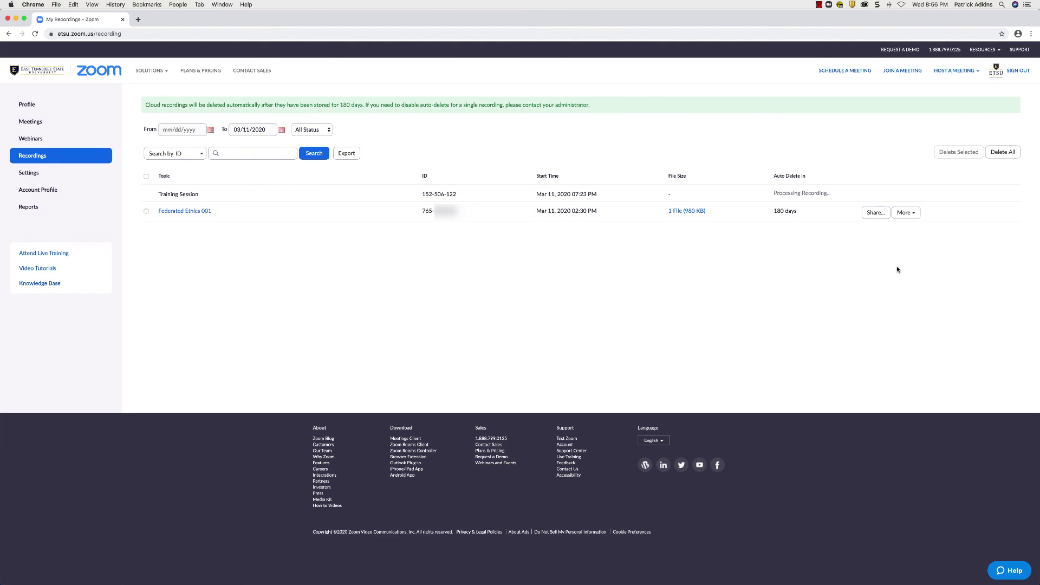
Delete the Federated Ethics 001 recording to the trash.
left_click(906, 213)
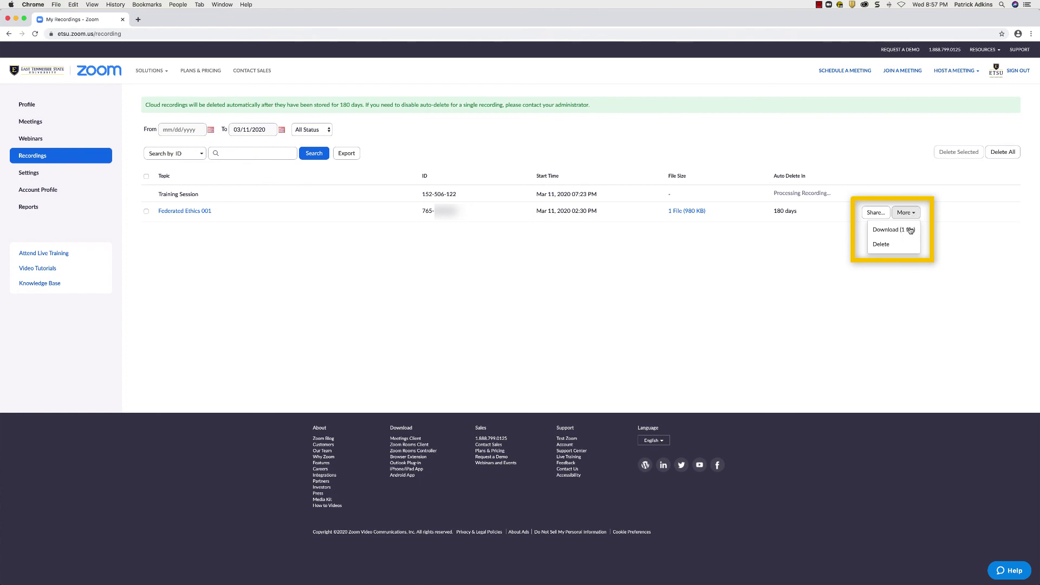
left_click(908, 244)
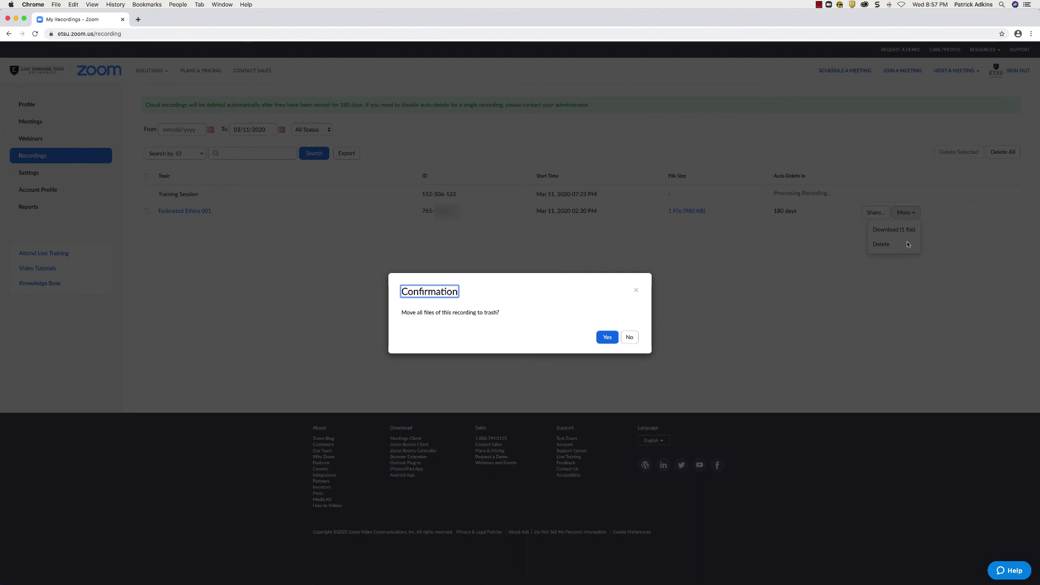
left_click(607, 337)
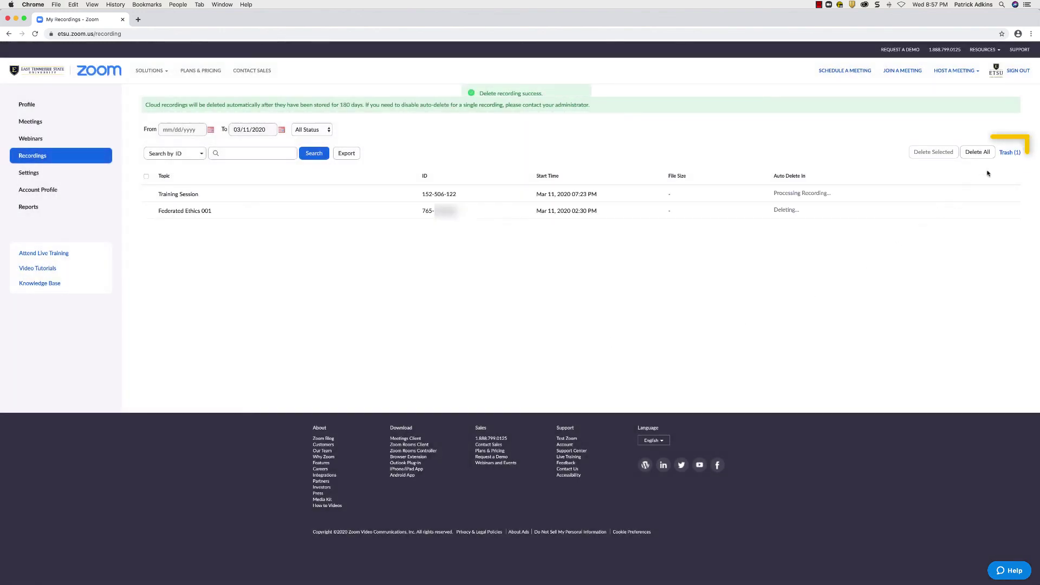
Recover Federated Ethics 001 from the recordings trash.
left_click(1010, 154)
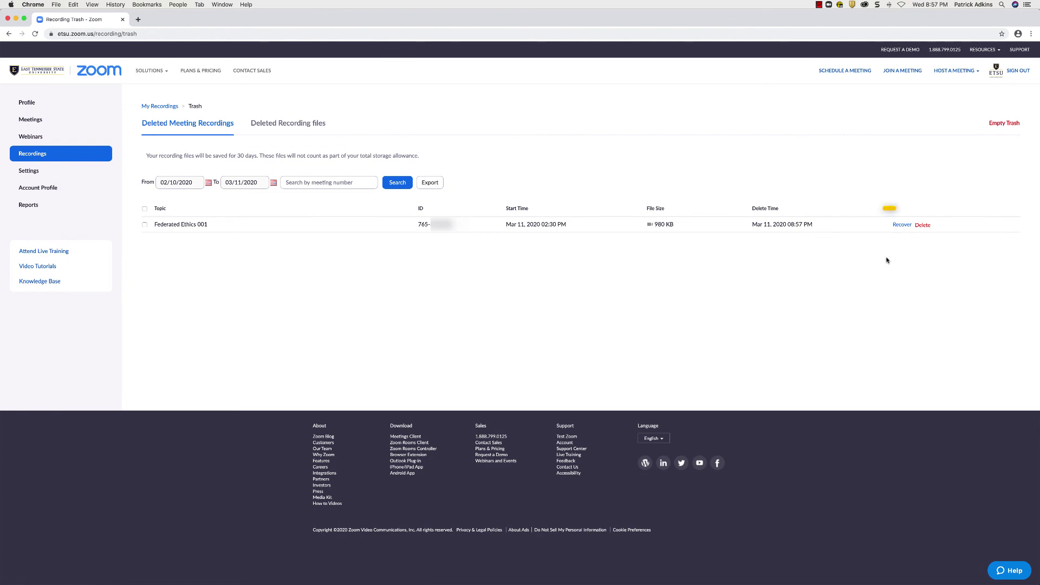
left_click(897, 227)
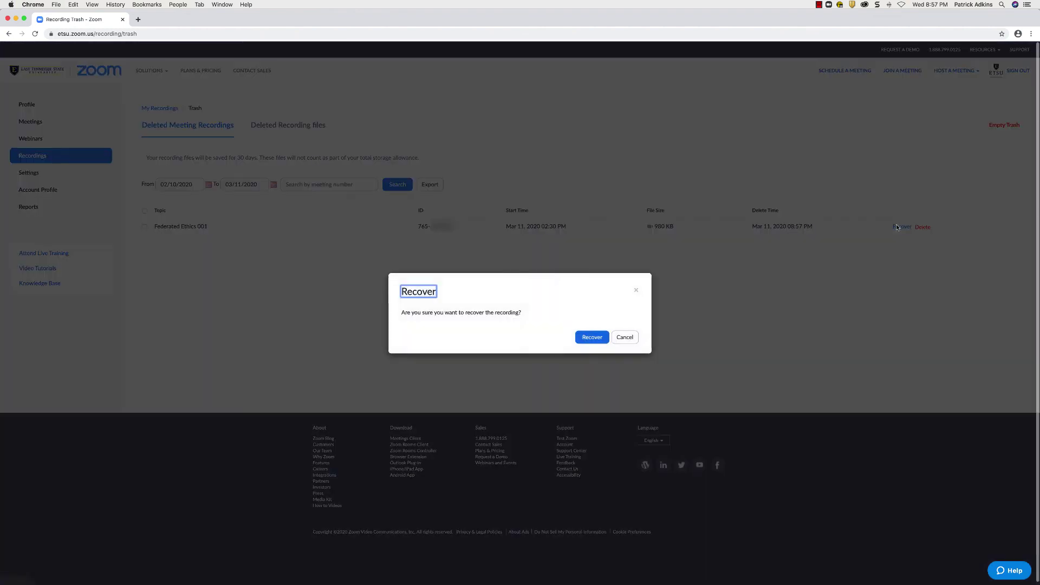
left_click(596, 336)
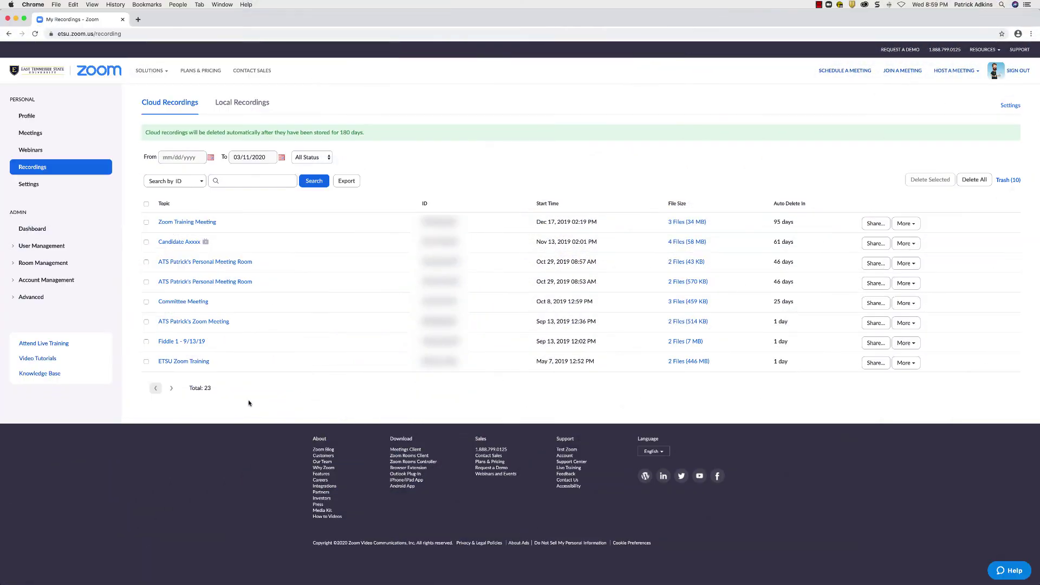
Open the ETSU Zoom Training recording and play it in the web player with its transcript.
left_click(203, 363)
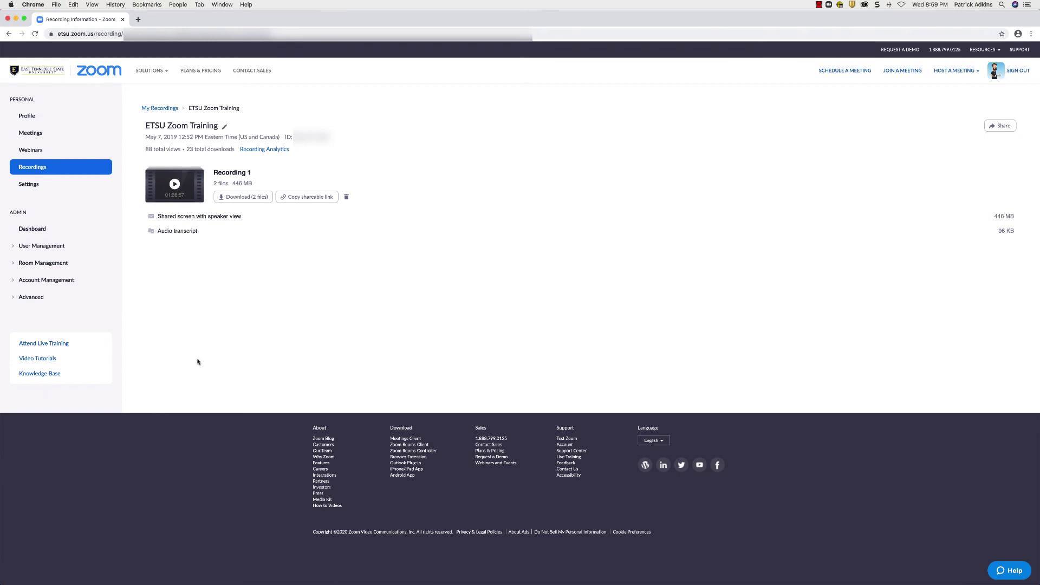
left_click(174, 185)
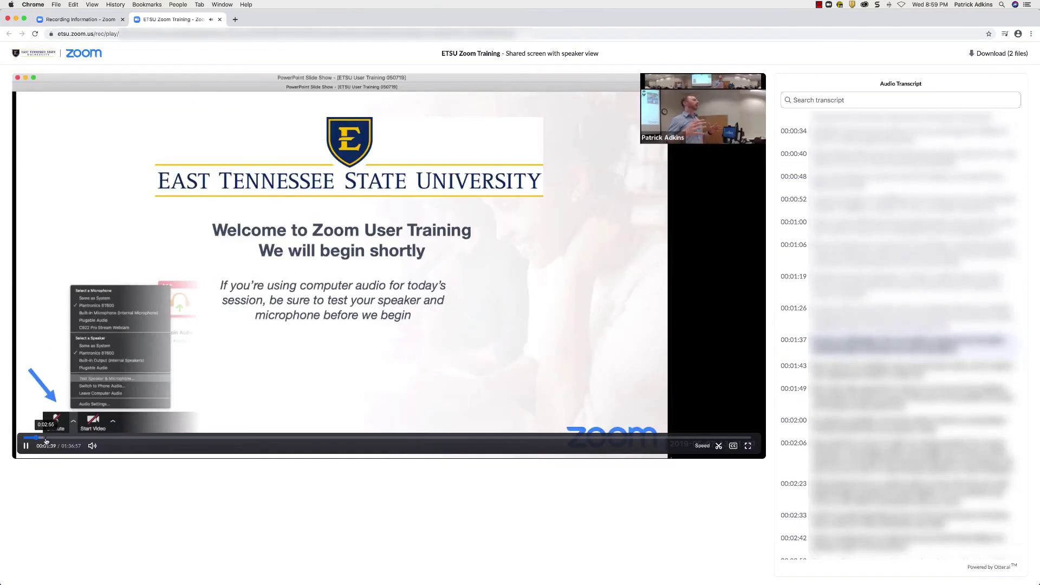
Correct the speaker's surname in the first transcript entry by replacing the doubled letter with 'i', then save.
left_click(47, 438)
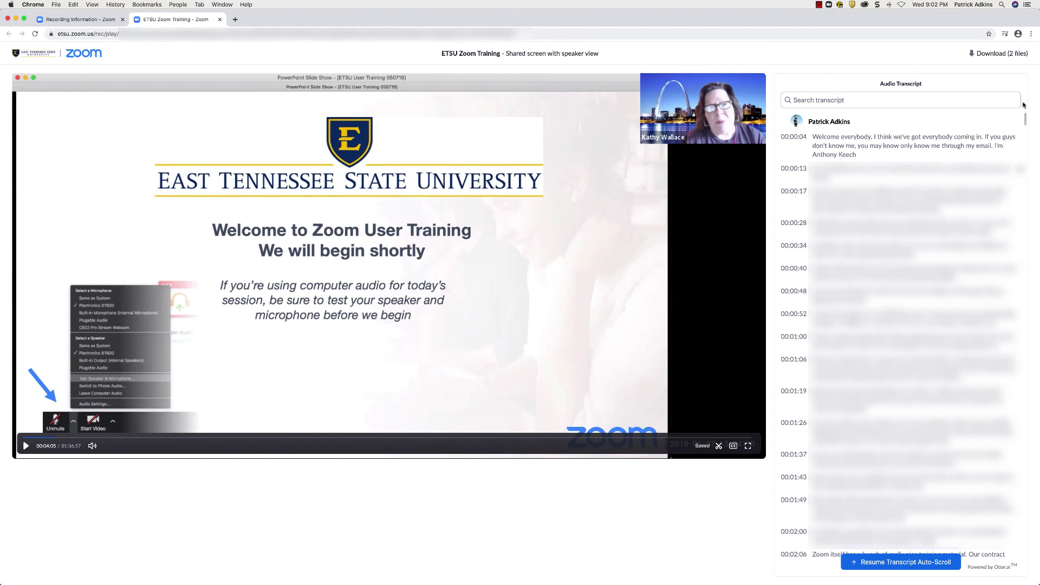
left_click(1020, 139)
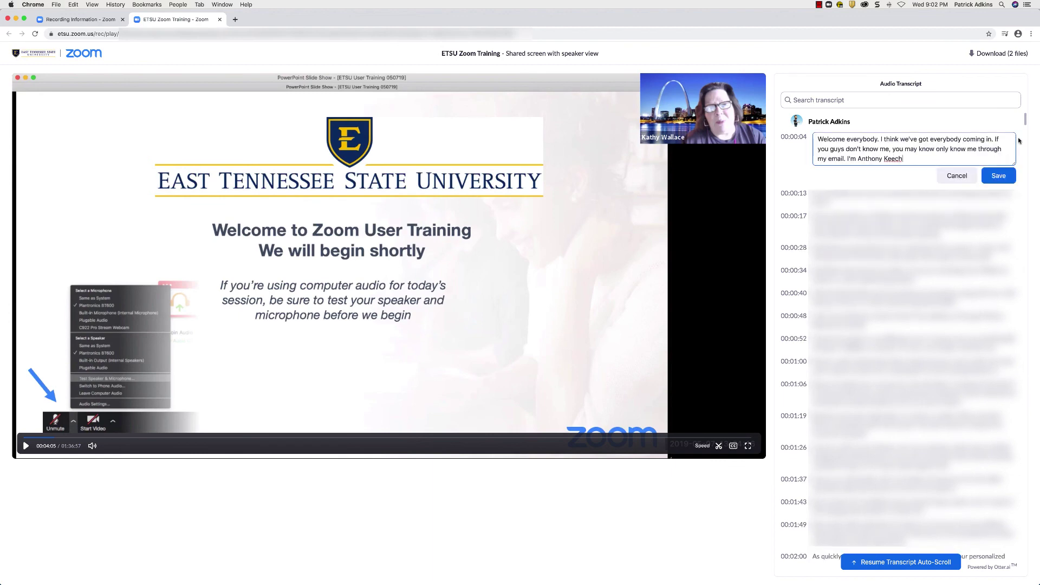
left_click(894, 161)
key("BackSpace")
type("i")
left_click(996, 176)
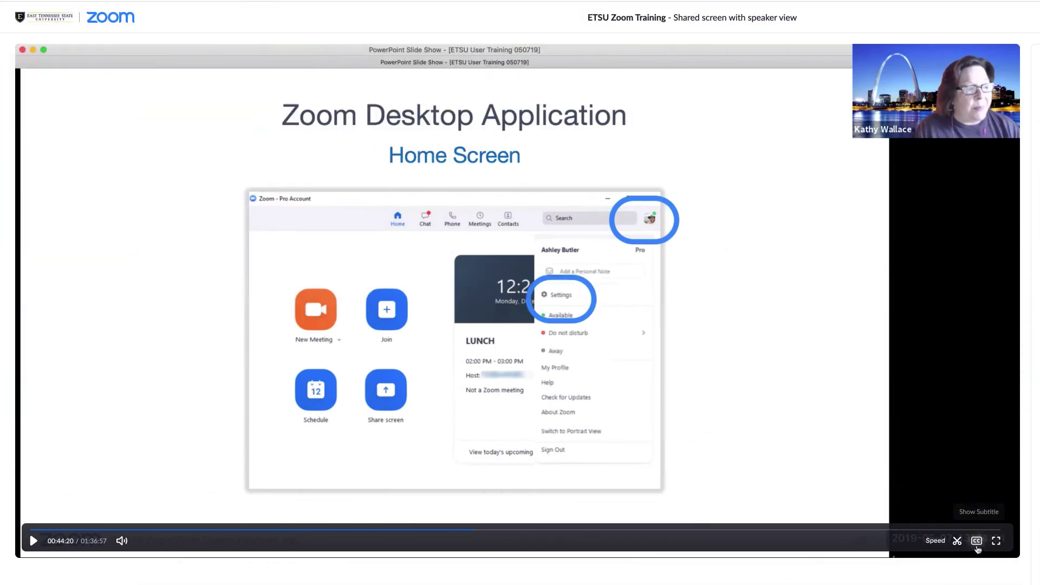
Turn on subtitles and limit playback to the range 00:12:08–01:01:23.
left_click(977, 542)
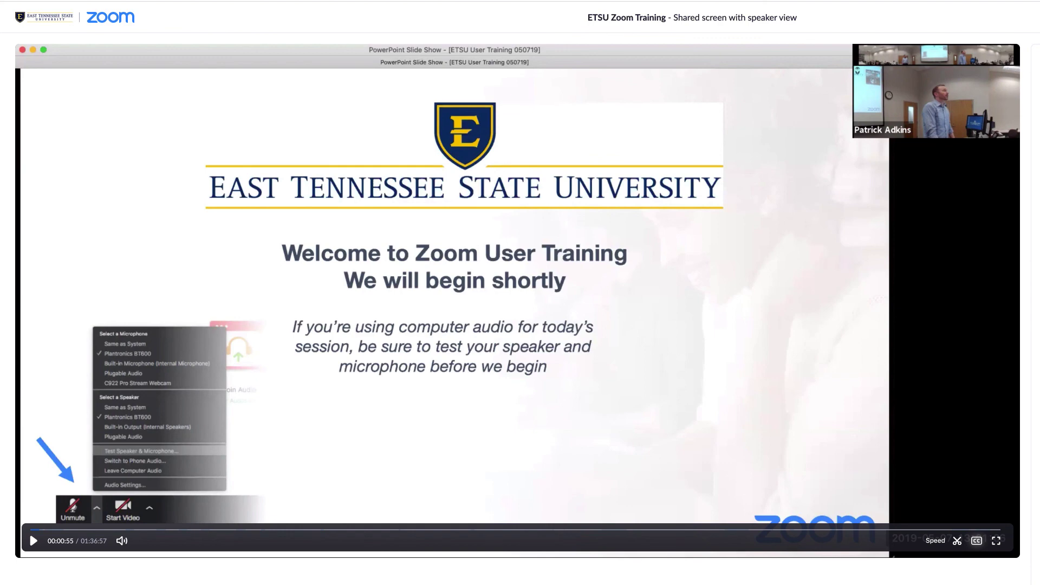
left_click(957, 541)
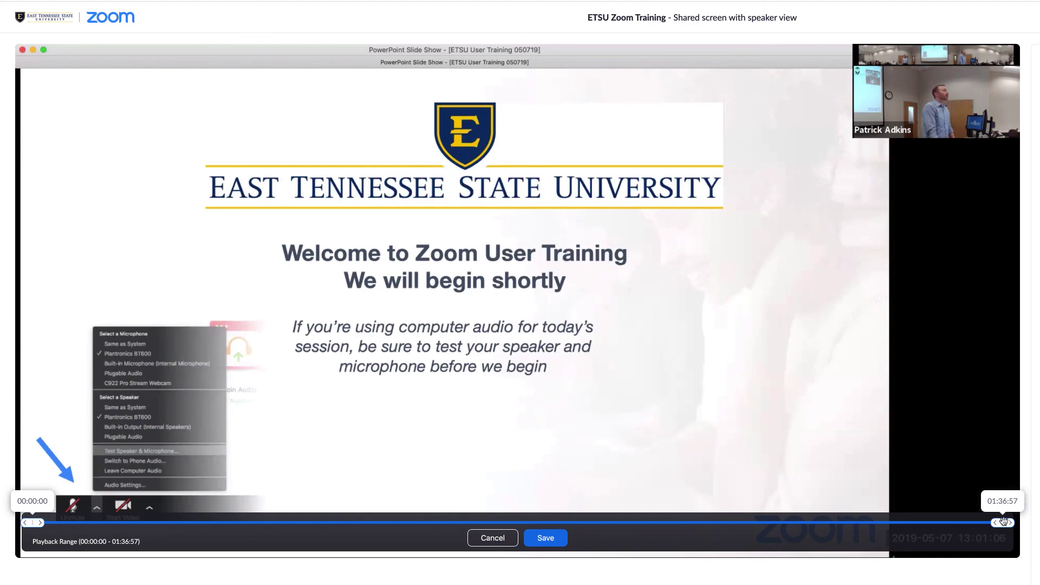
left_click_drag(1003, 523, 637, 523)
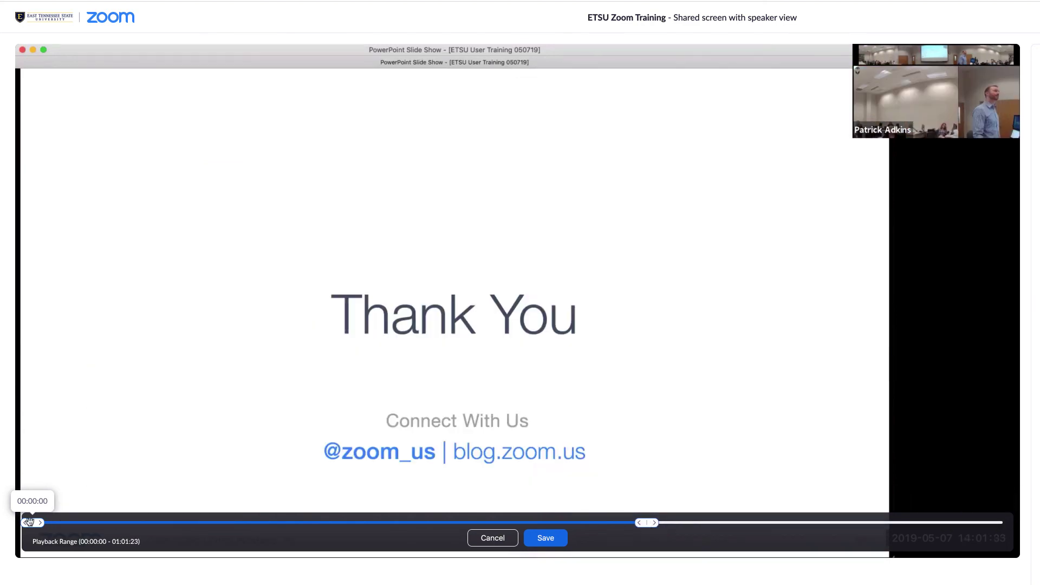
left_click_drag(33, 523, 154, 523)
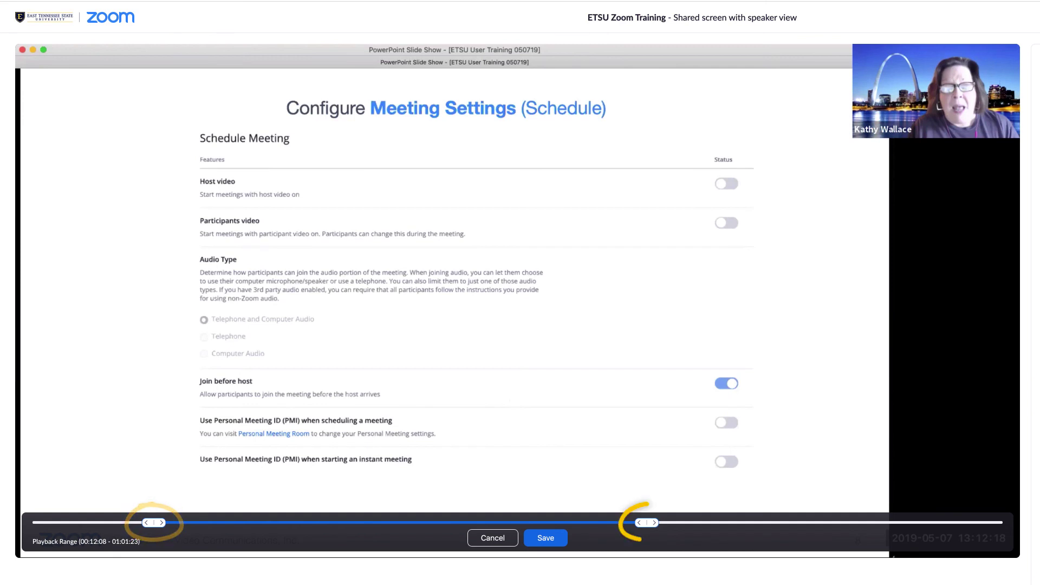
left_click(546, 538)
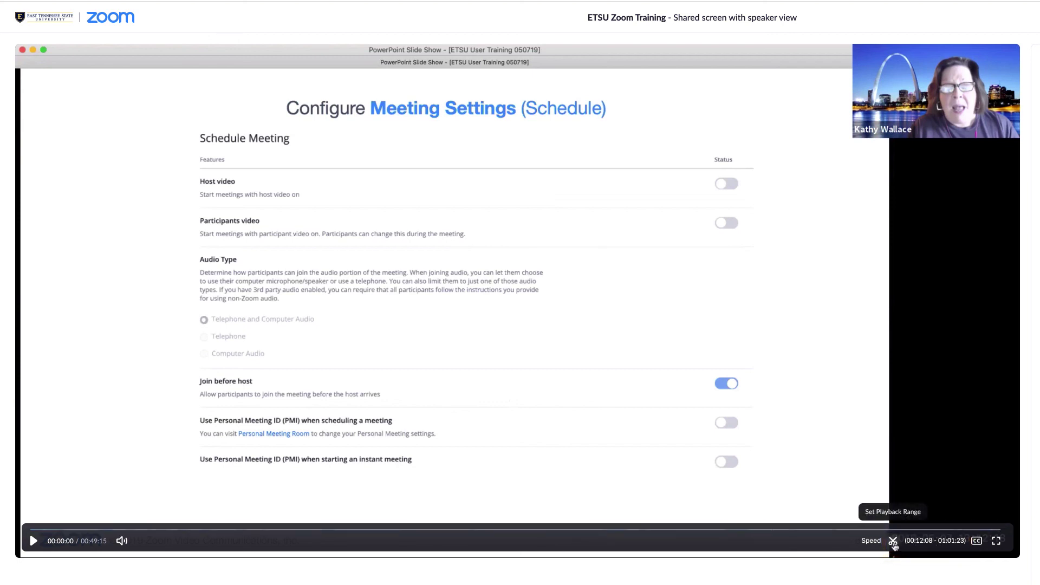
Restore the full 00:00:00–01:36:57 playback range.
left_click(893, 540)
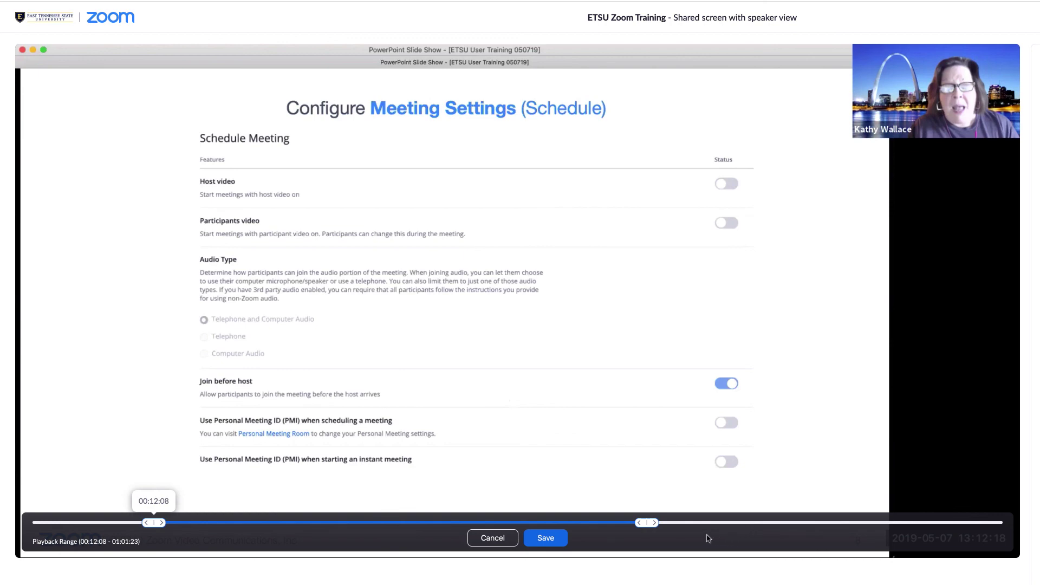
left_click_drag(646, 523, 1002, 523)
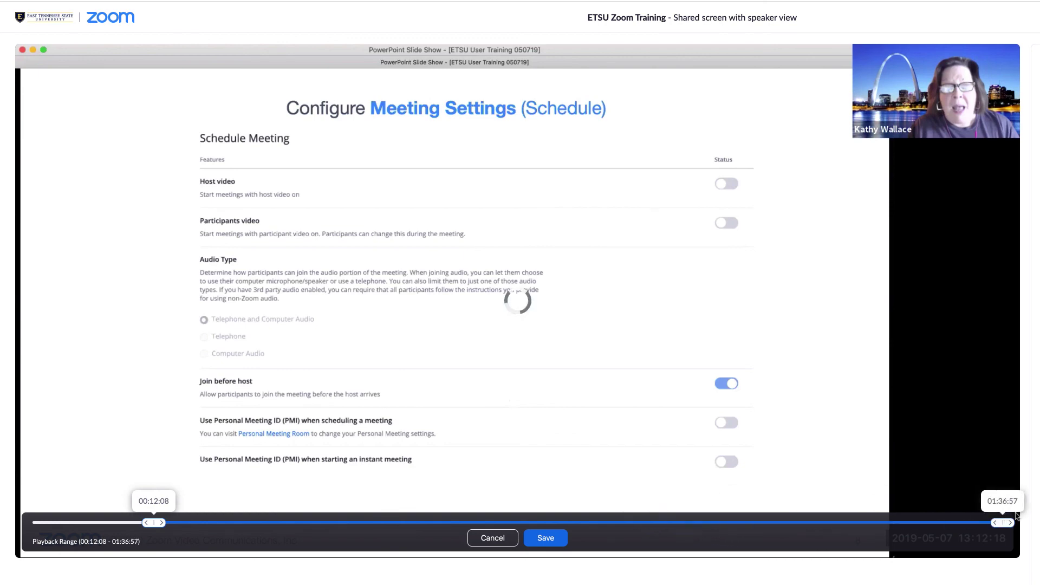
left_click_drag(155, 523, 1, 512)
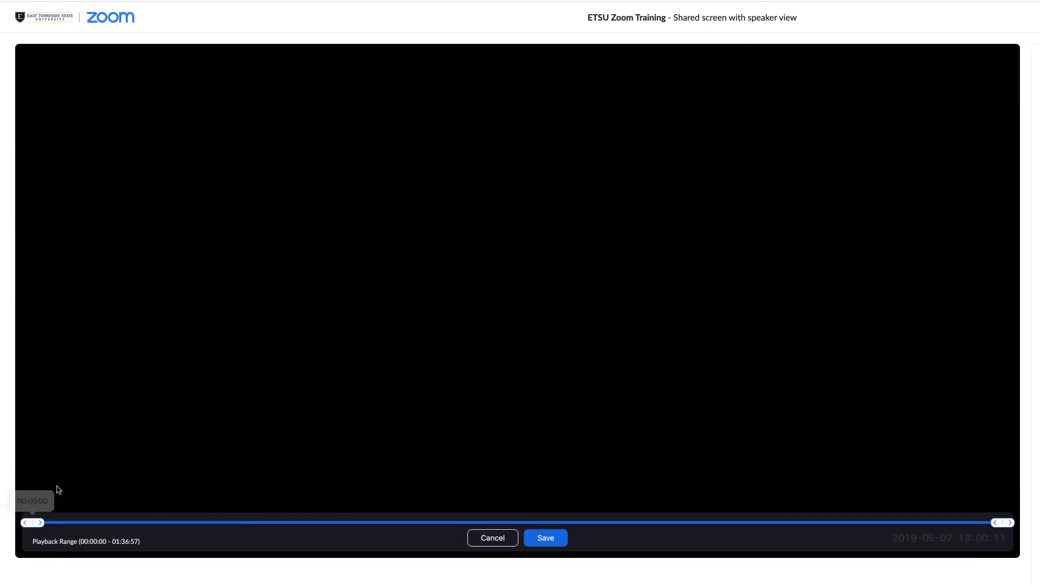
left_click(555, 539)
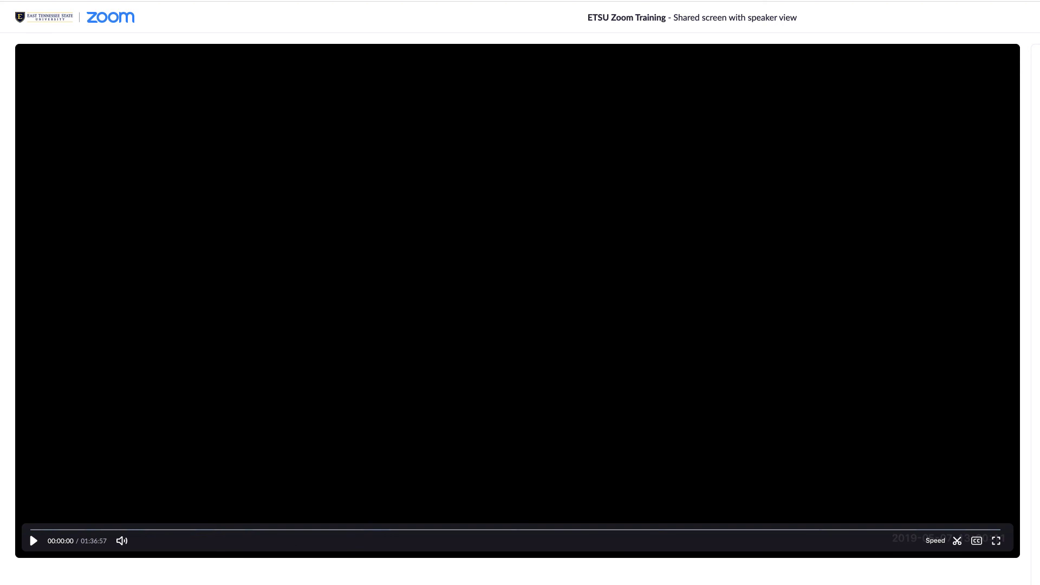
Search the audio transcript for 'breakout' and scroll to the highlighted matches near 00:18:48.
left_click(935, 541)
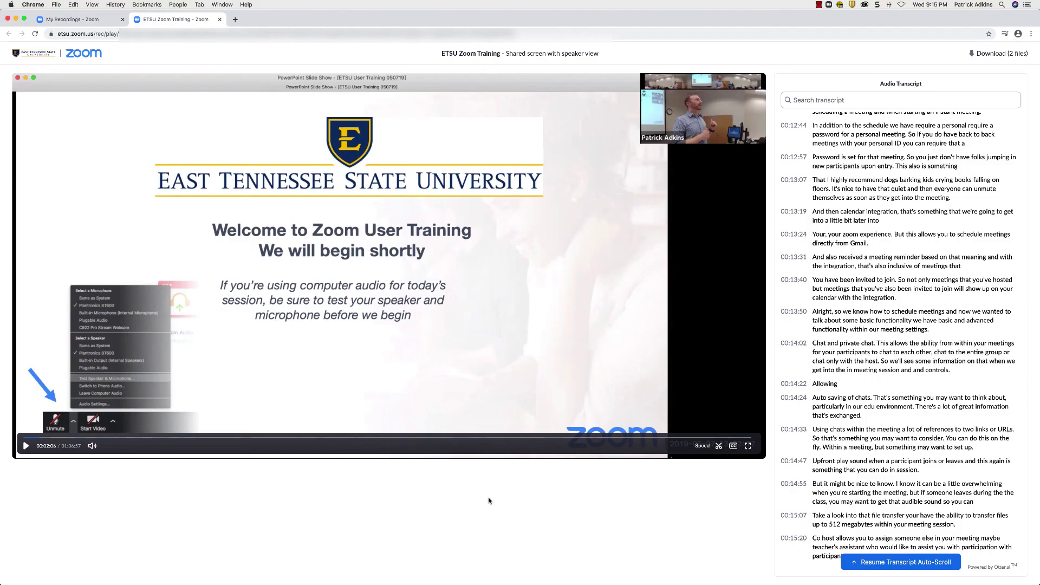
left_click(888, 103)
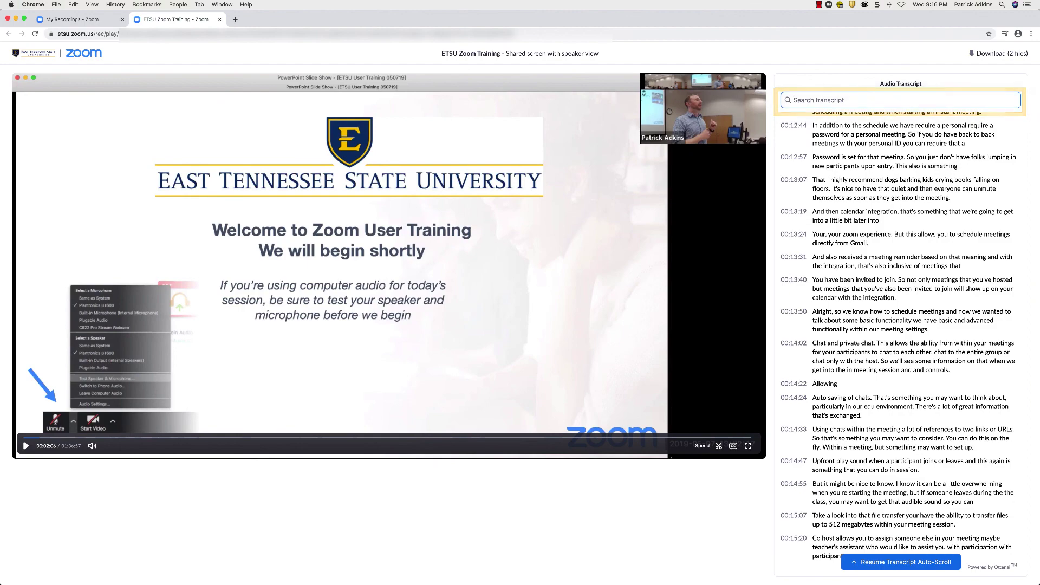
type("breakout")
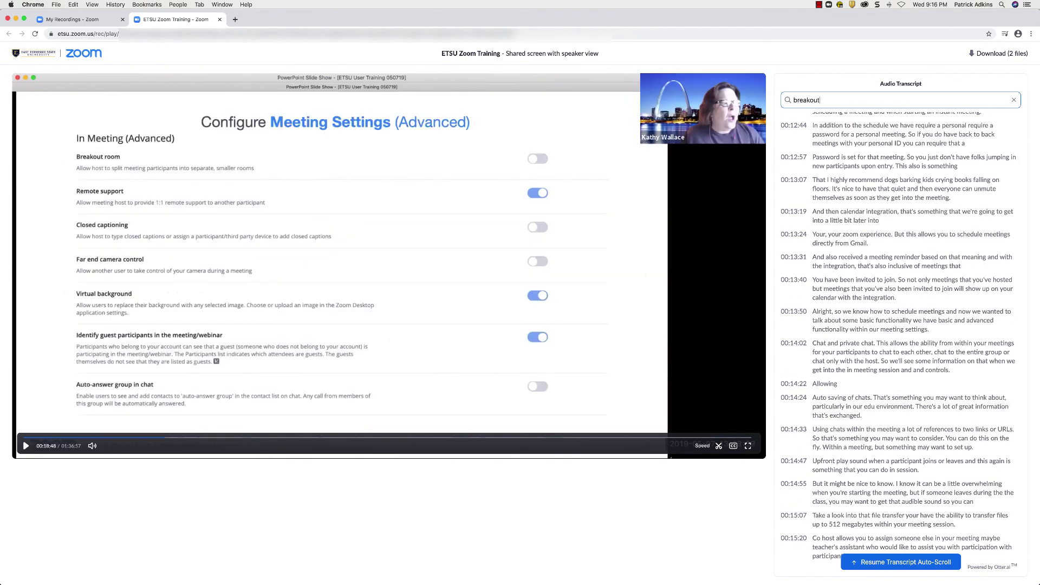
scroll(924, 201, "down", 15)
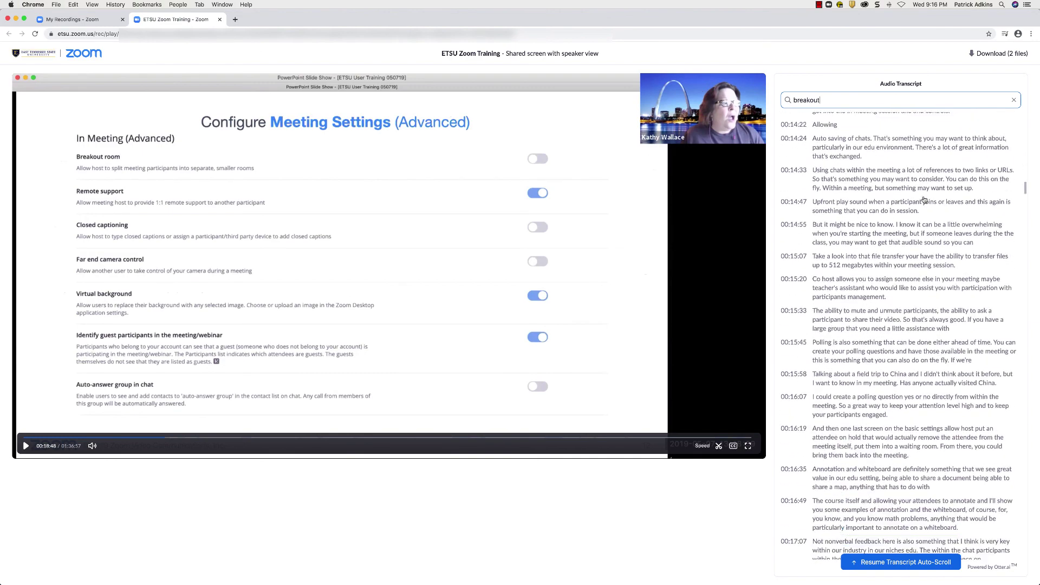
scroll(924, 201, "down", 2)
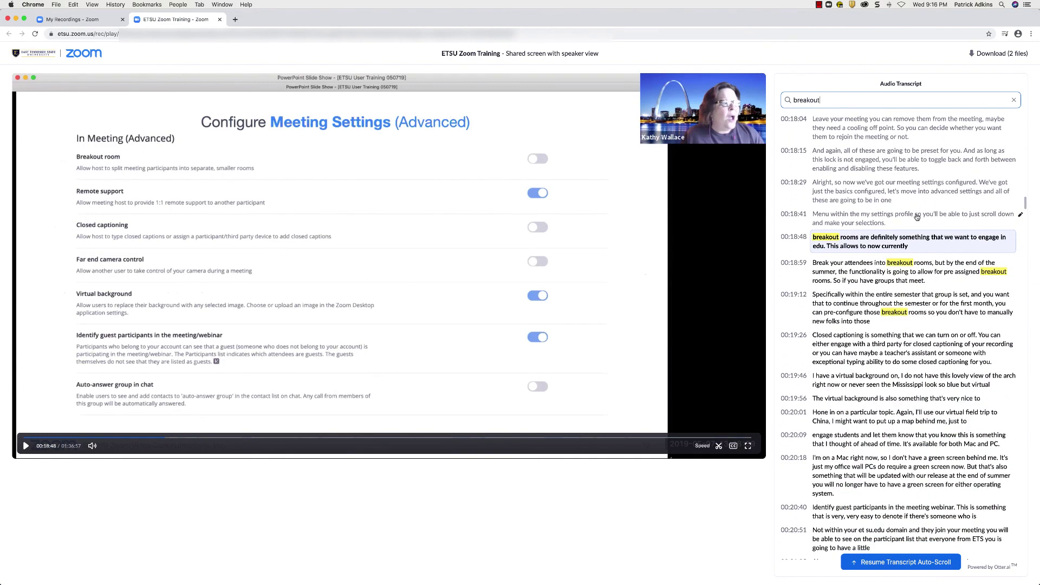